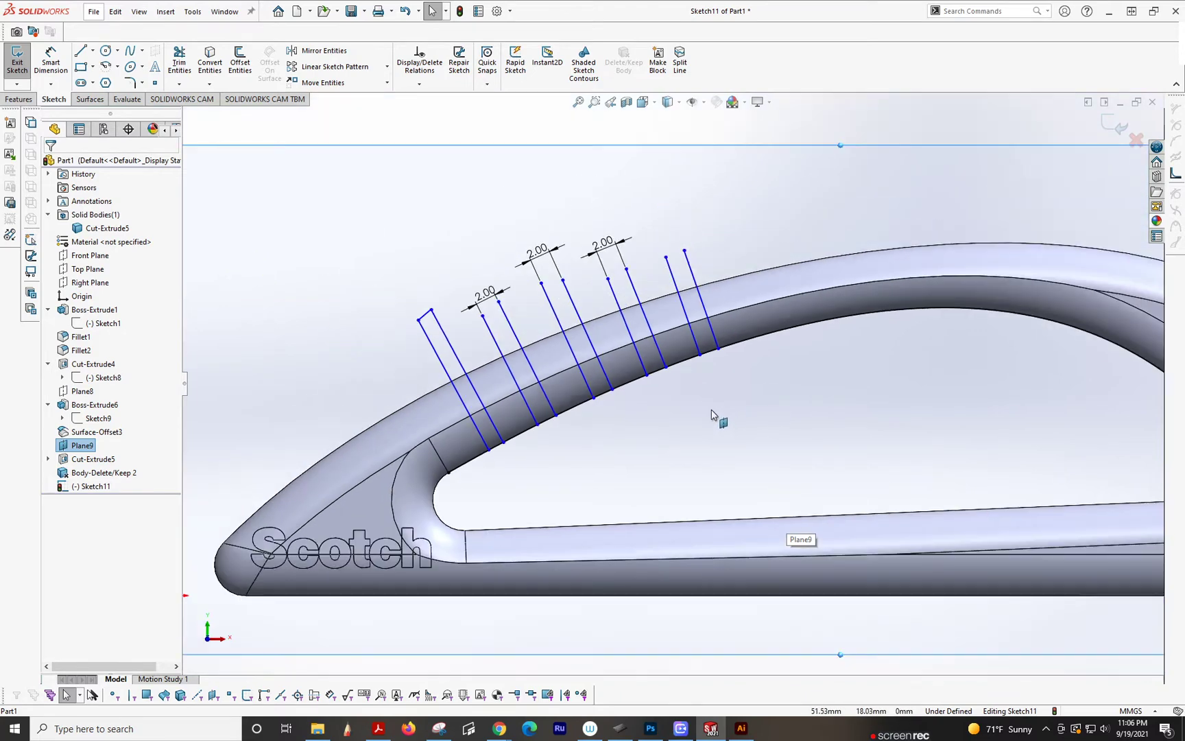
scroll(712, 414, "up", 2)
- Turn the view normal to the sketch and try trimming the grip lines' lower ends
scroll(713, 415, "down", 3)
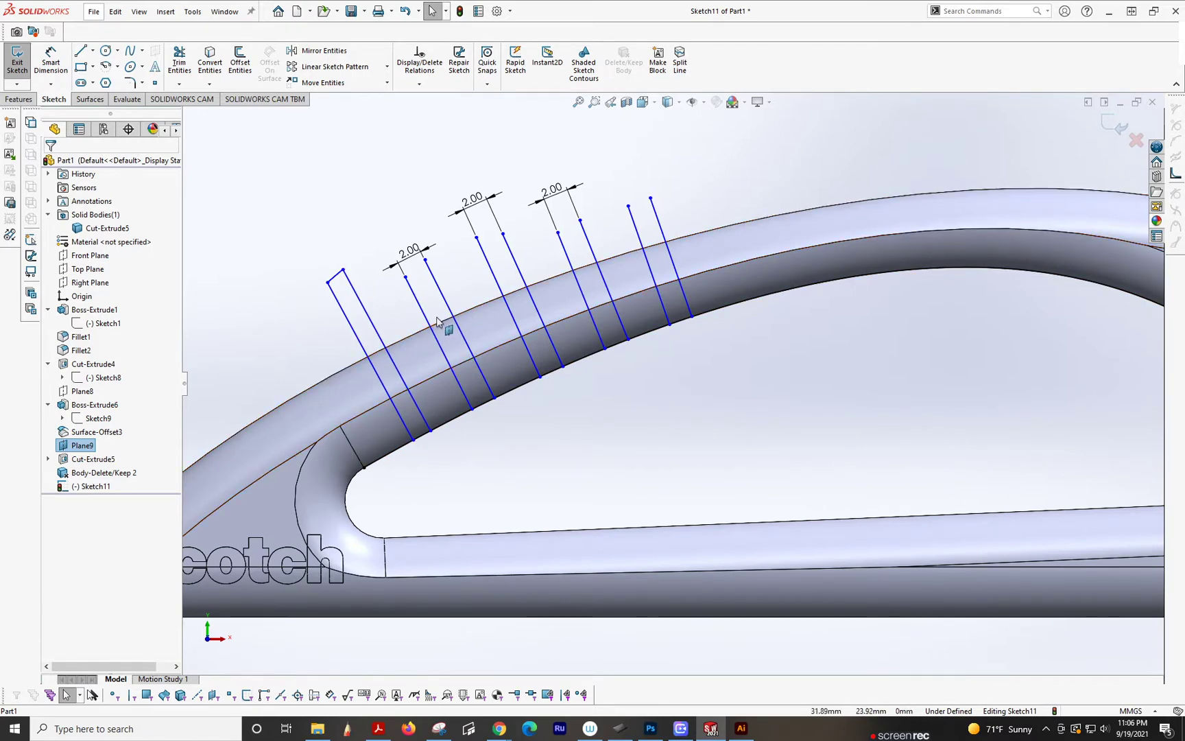
mouse_move(416, 334)
middle_mouse_down()
mouse_move(484, 386)
mouse_move(455, 402)
mouse_move(340, 364)
mouse_move(330, 301)
mouse_move(291, 251)
middle_mouse_up()
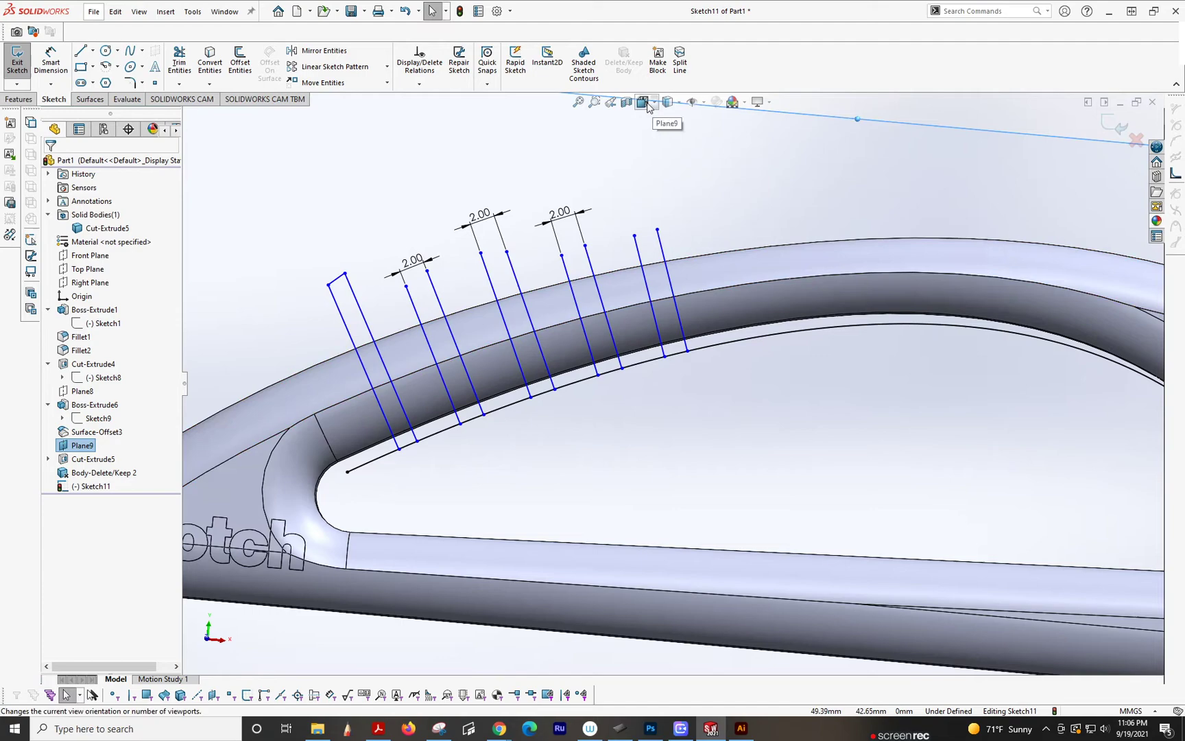
left_click(644, 102)
scroll(574, 414, "down", 5)
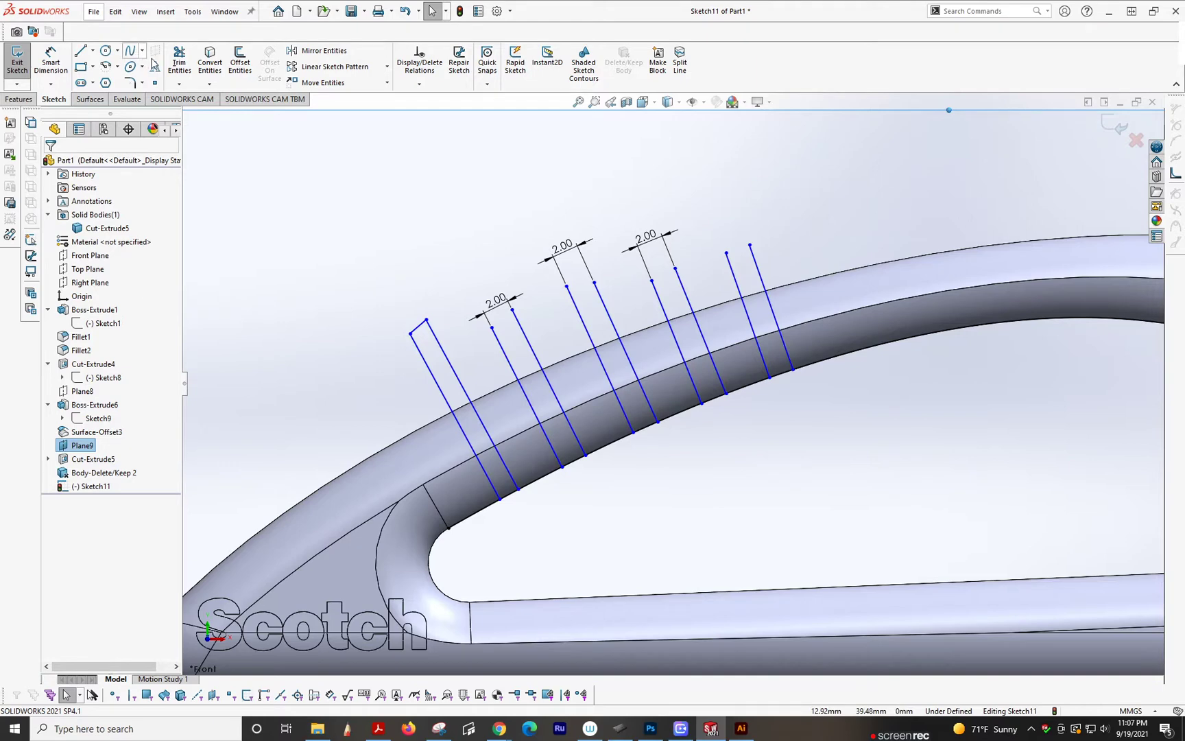
left_click(179, 61)
left_click_drag(453, 493, 535, 474)
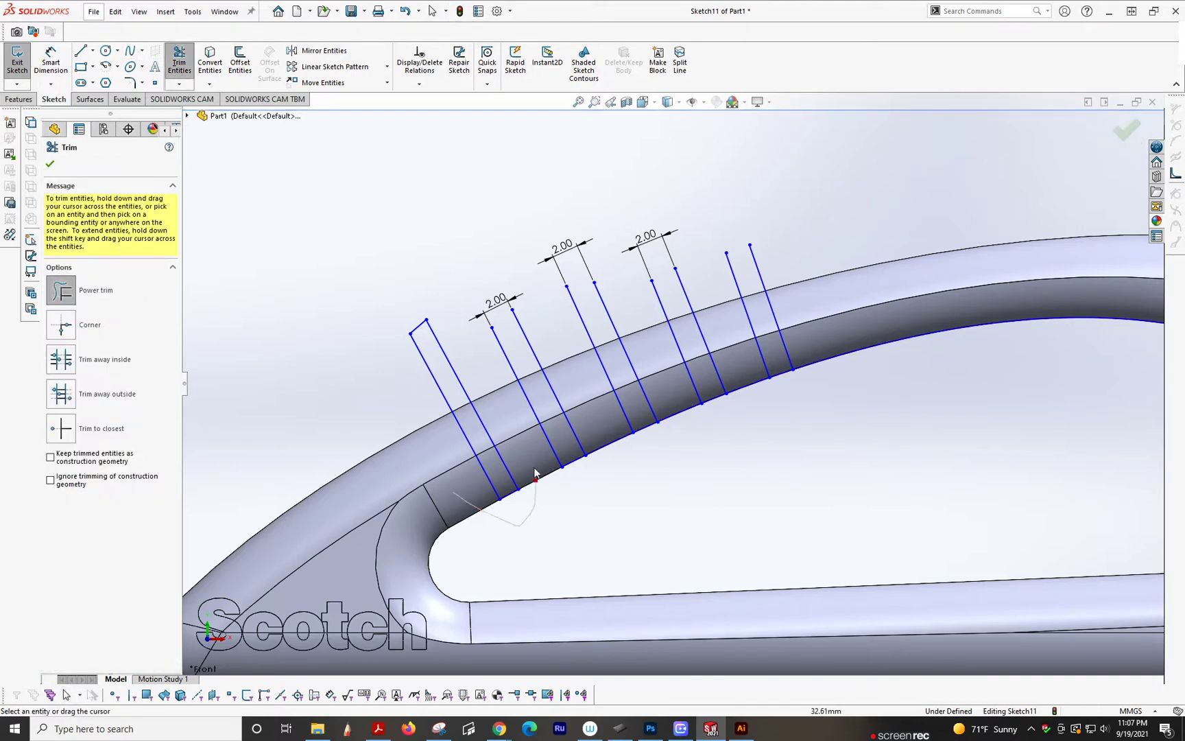
left_click_drag(587, 406, 685, 462)
left_click_drag(670, 399, 682, 392)
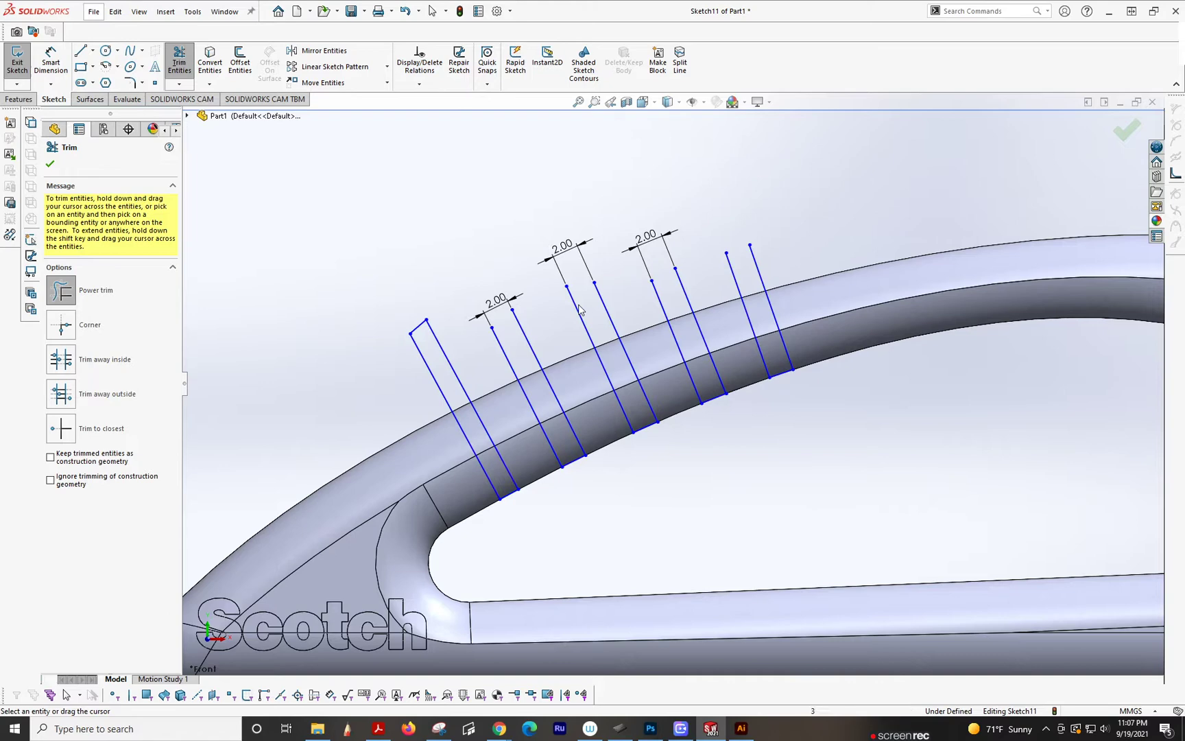
- Offset the handle's top edge into the sketch at 1.00 mm, after trying 0.10 and 0.40
left_click(240, 62)
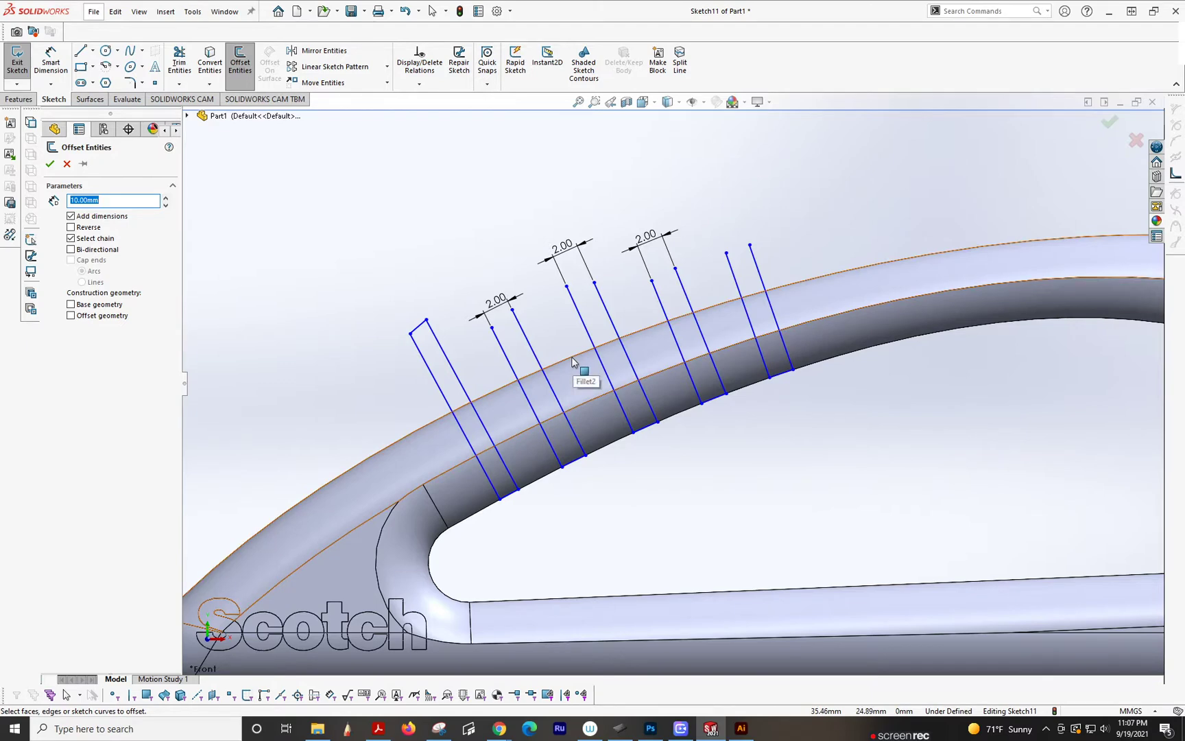
left_click(574, 356)
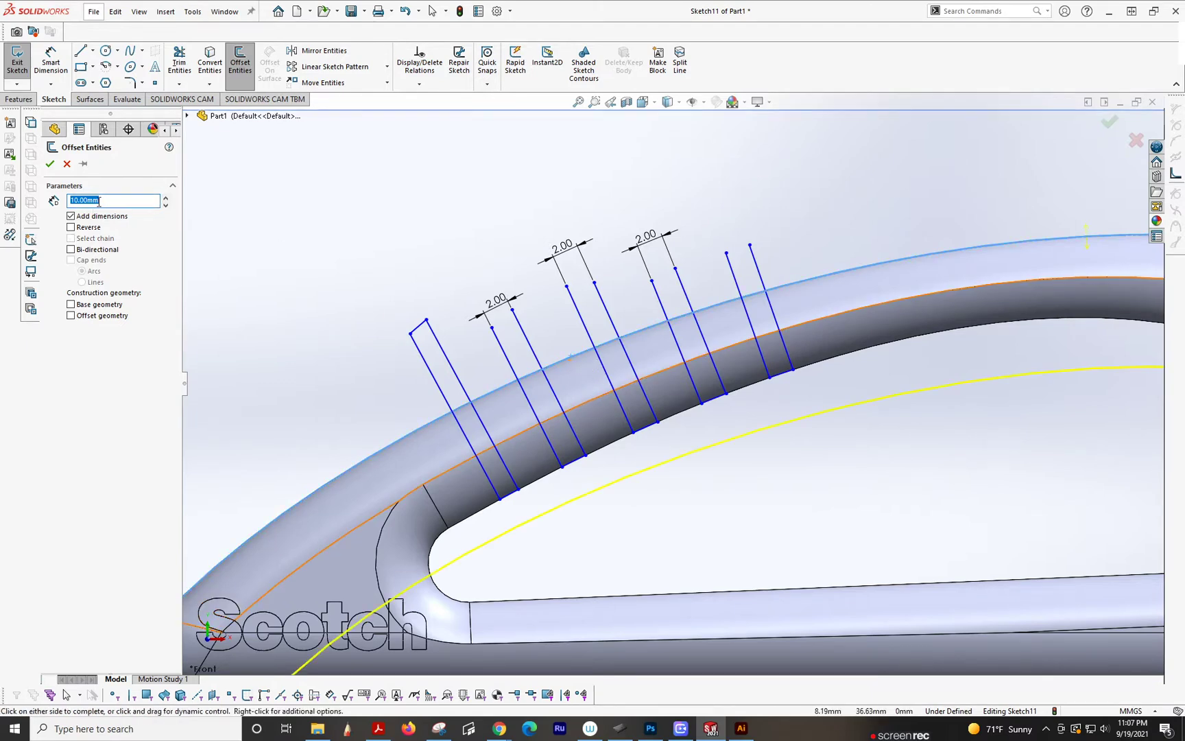
type("0.1")
key("Return")
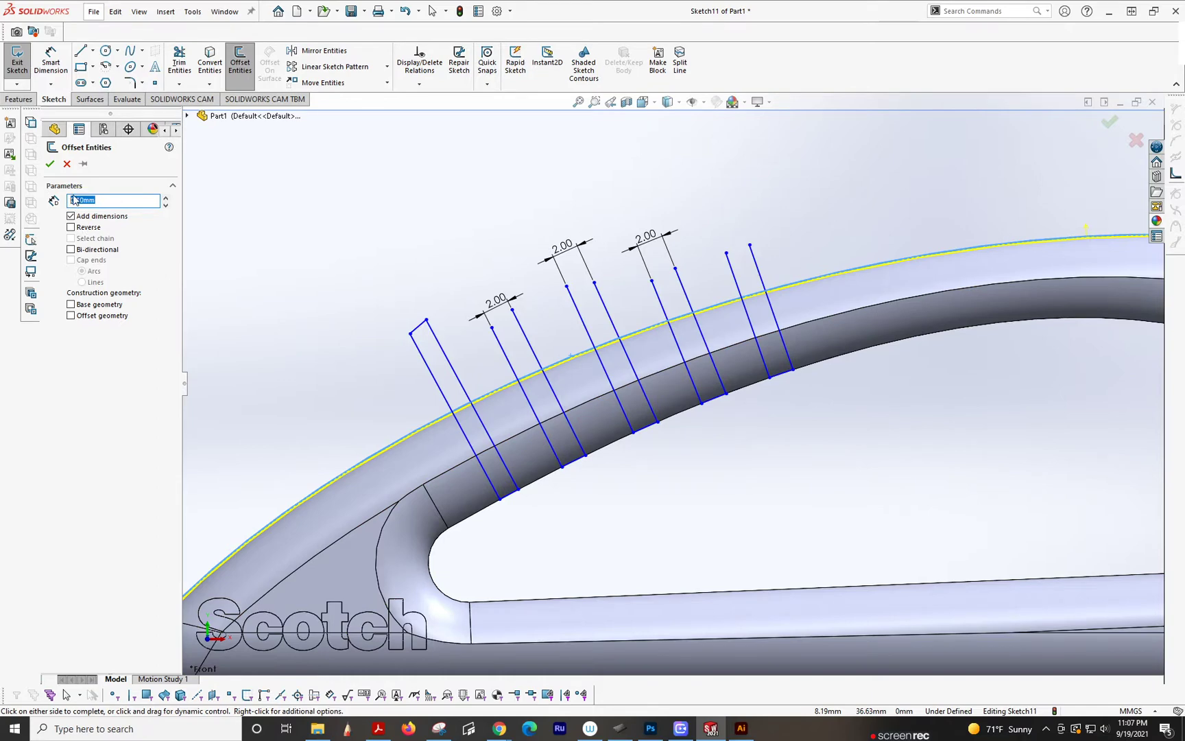
key("BackSpace")
key("BackSpace")
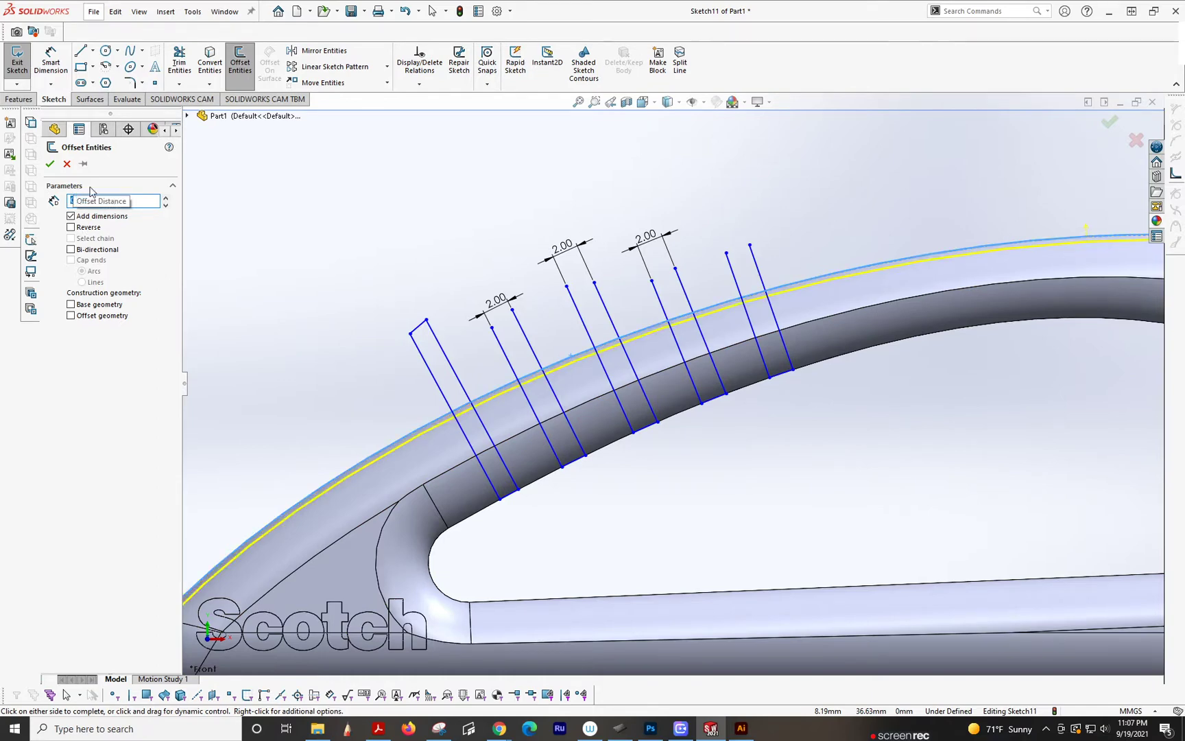
type(".4")
key("Return")
type("1")
key("Return")
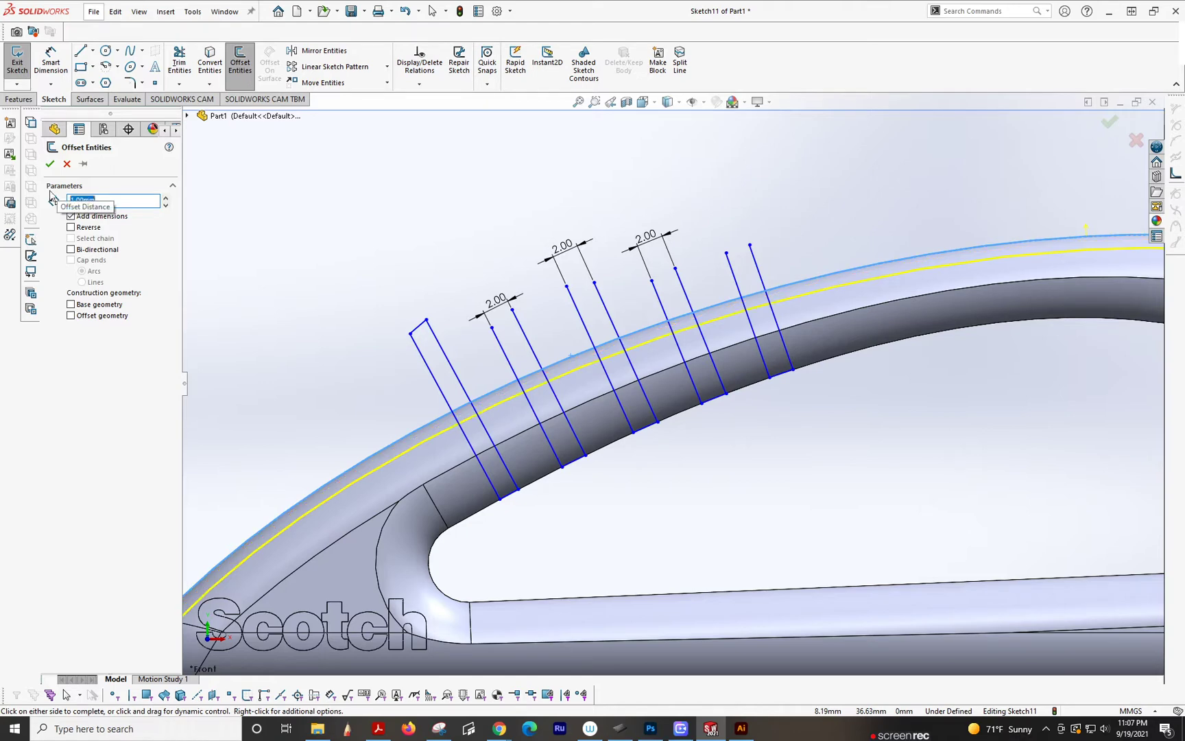
key("Return")
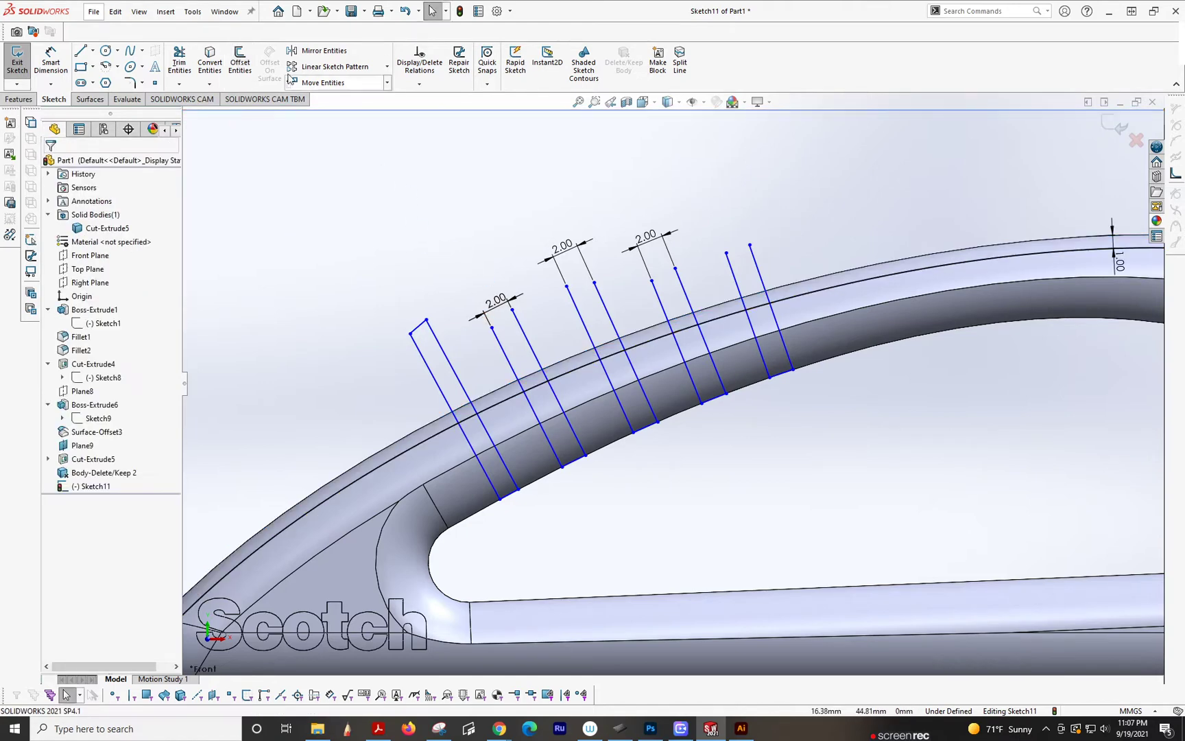
- Power-trim the excess grip-line ends so the five bands close against the offset curve
left_click(179, 62)
mouse_move(429, 391)
left_mouse_down()
mouse_move(475, 382)
mouse_move(504, 415)
left_mouse_up()
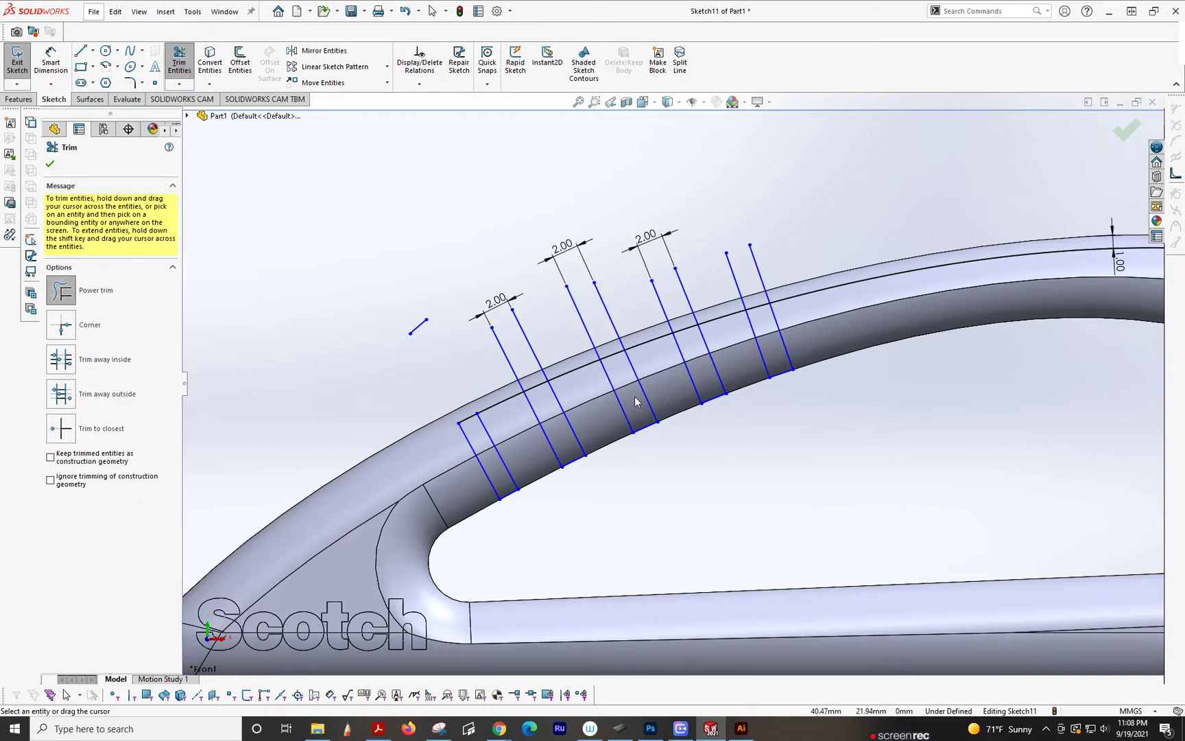
mouse_move(801, 263)
left_mouse_down()
mouse_move(752, 279)
mouse_move(732, 329)
mouse_move(651, 316)
mouse_move(652, 358)
mouse_move(563, 338)
mouse_move(574, 388)
mouse_move(497, 363)
mouse_move(499, 418)
mouse_move(420, 358)
left_mouse_up()
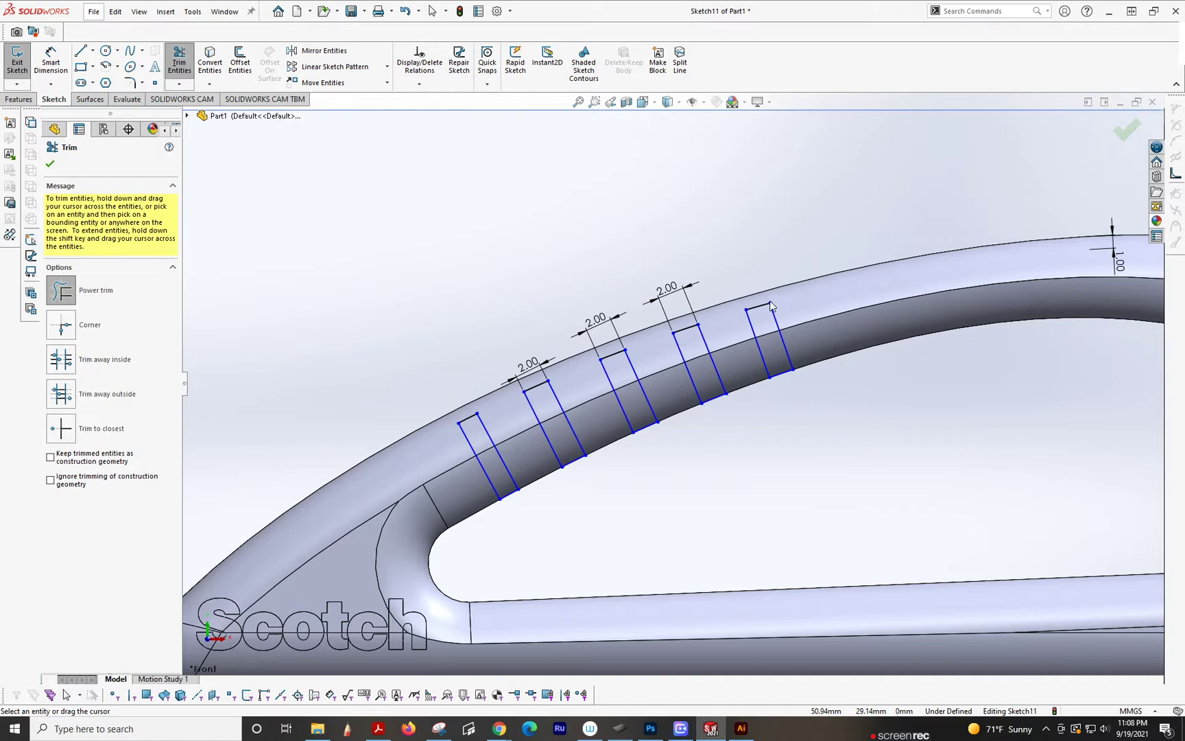
left_click(50, 165)
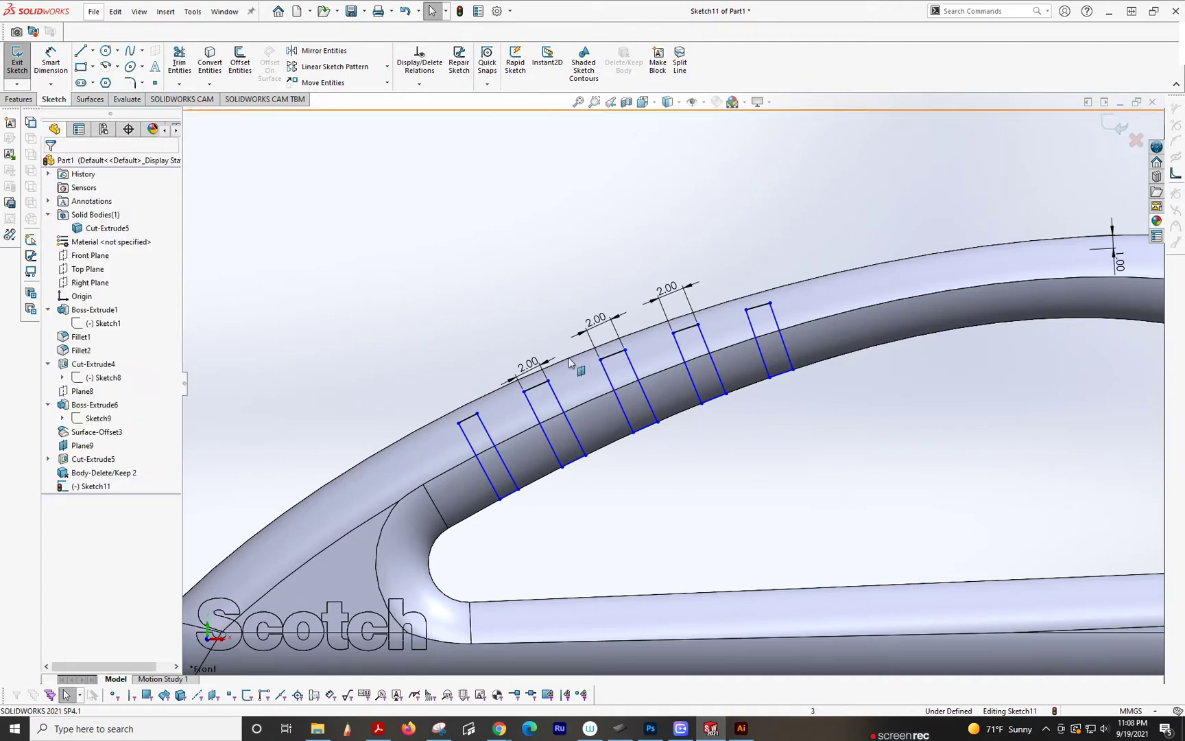
- Make the first band's side line perpendicular to the inner offset curve
left_click(478, 415)
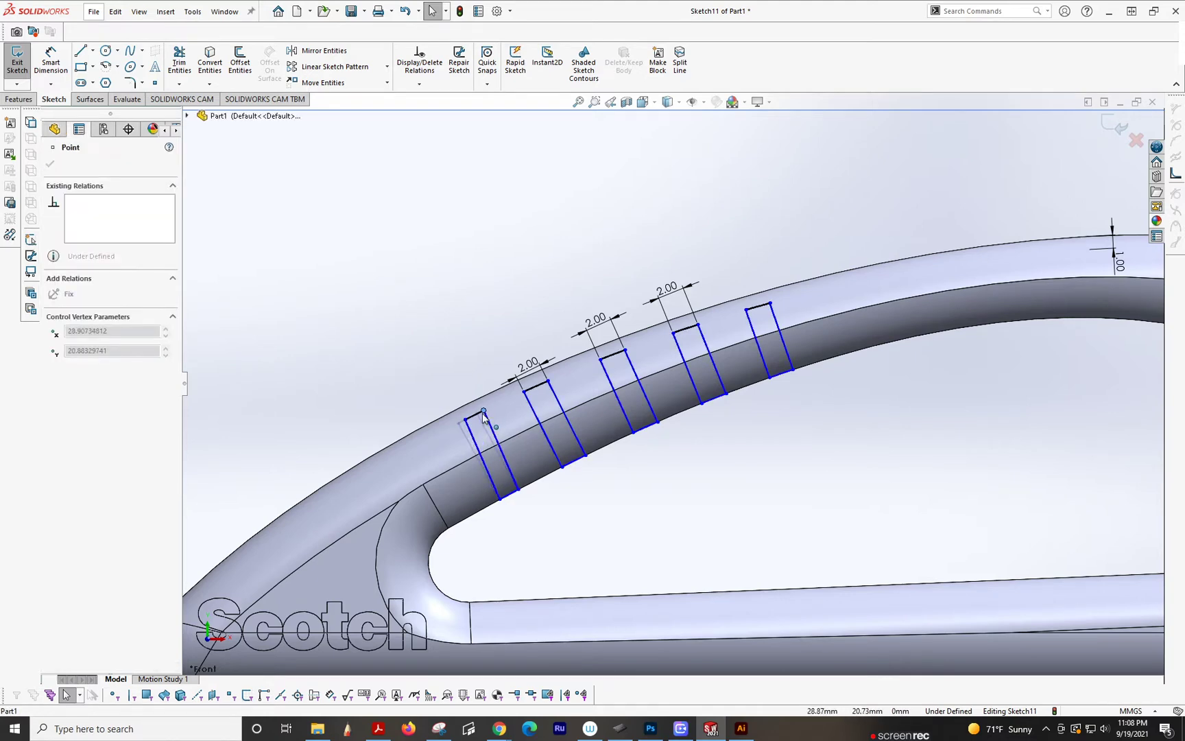
left_click(593, 530)
left_click(498, 497)
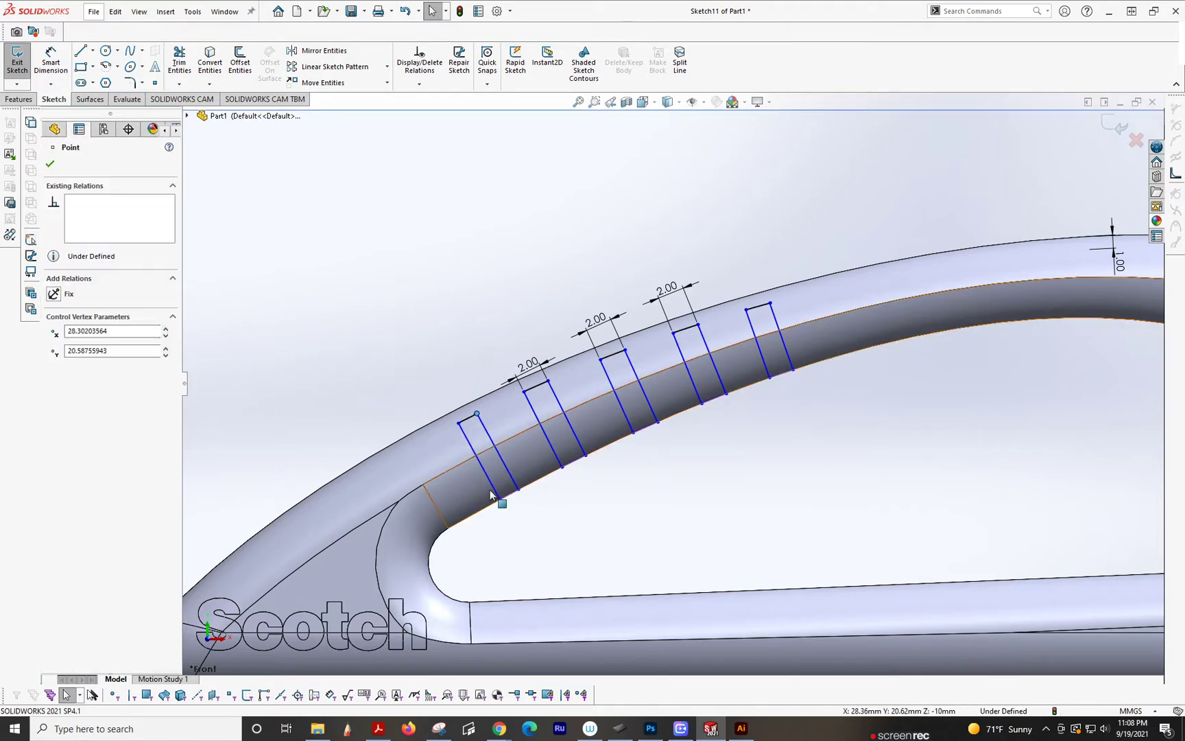
left_click(493, 491)
left_click(521, 506, "ctrl")
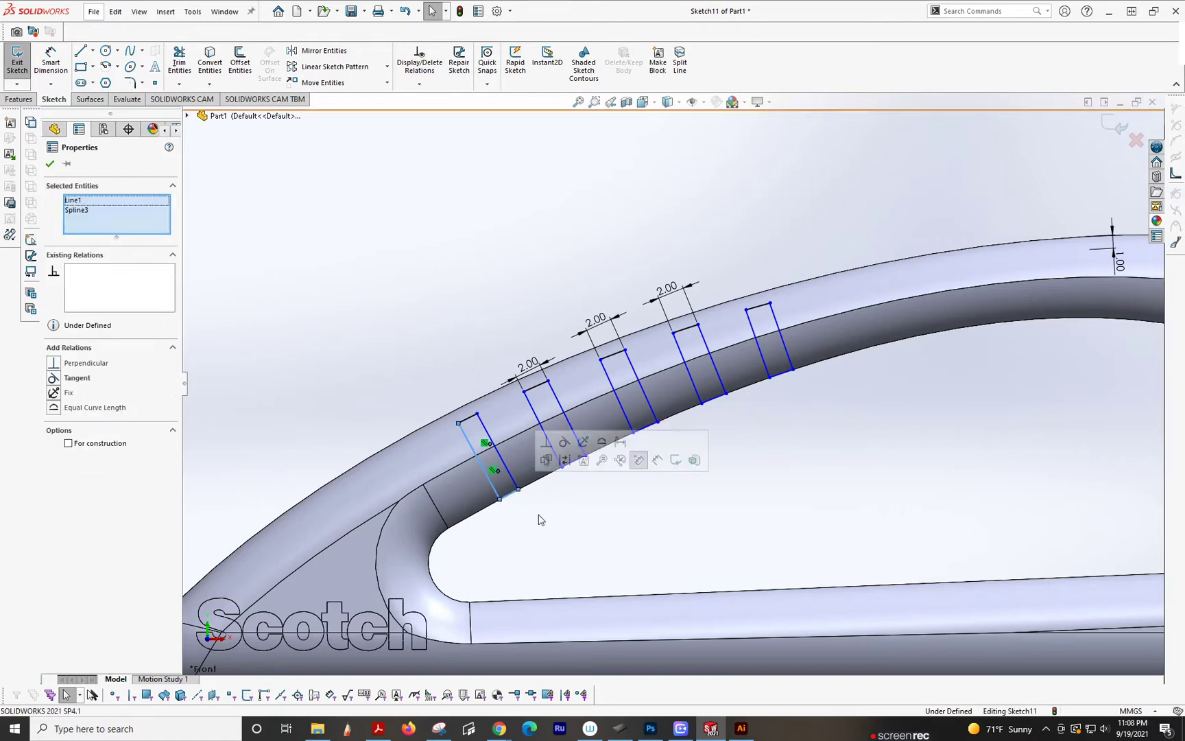
left_click(55, 363)
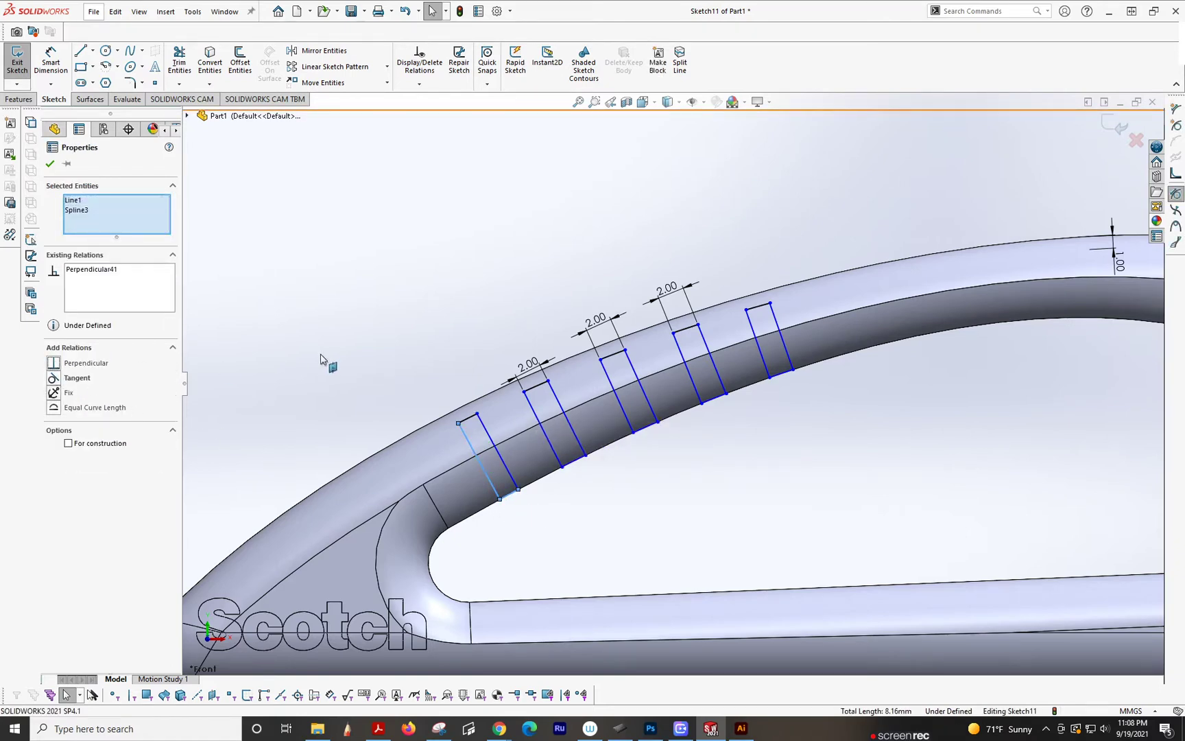
left_click(331, 362)
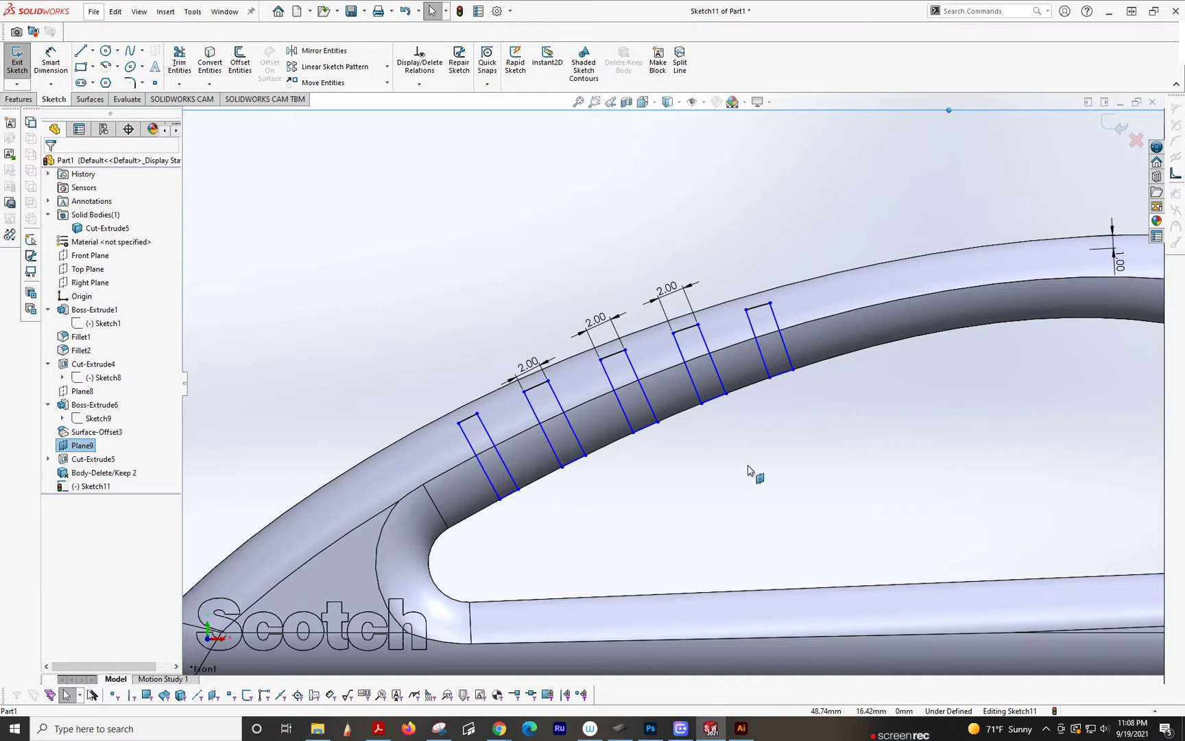
- Fit the part in view and exit the grip-band sketch
key("f")
scroll(480, 274, "down", 5)
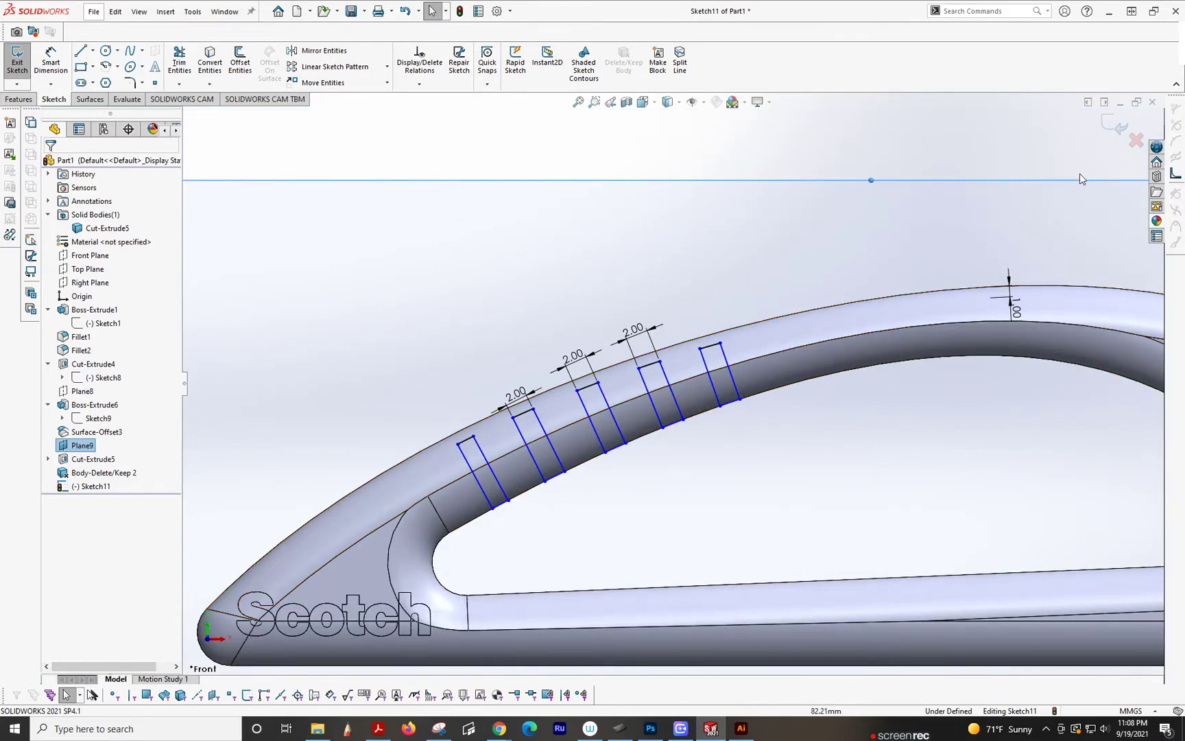
left_click(1117, 125)
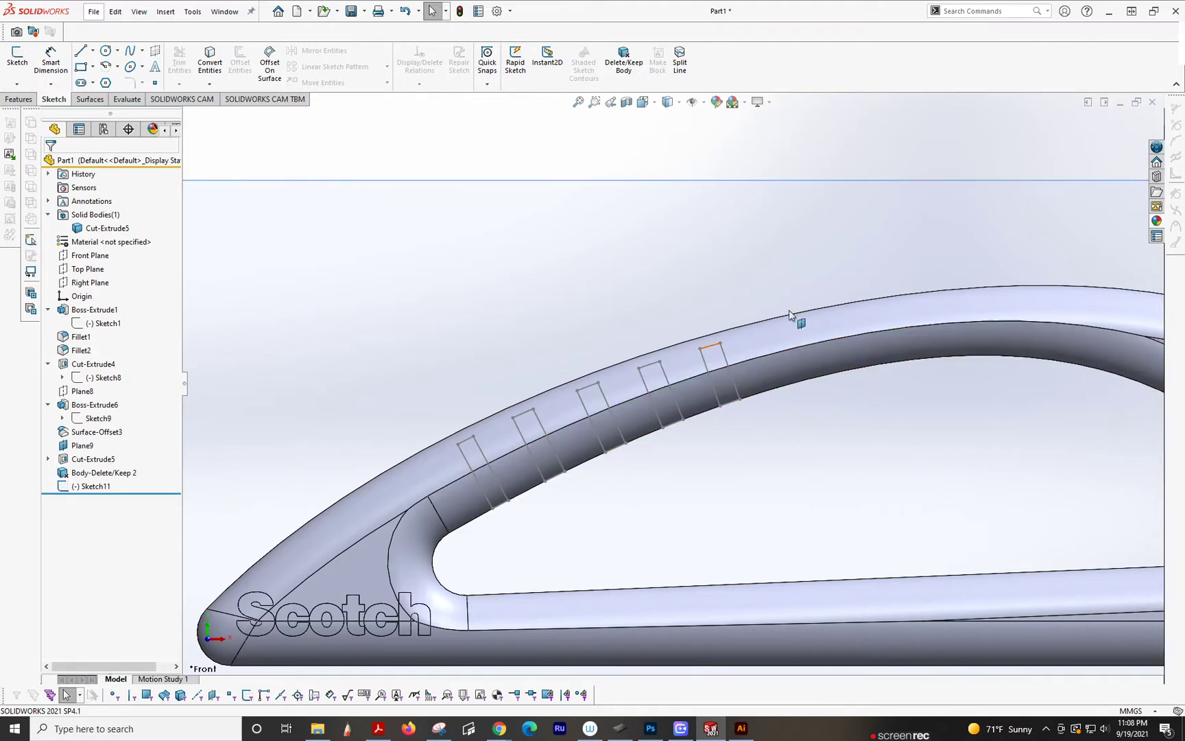
- Offset the handle's two upper faces by 0.50 mm to create Surface-Offset4
left_click(92, 99)
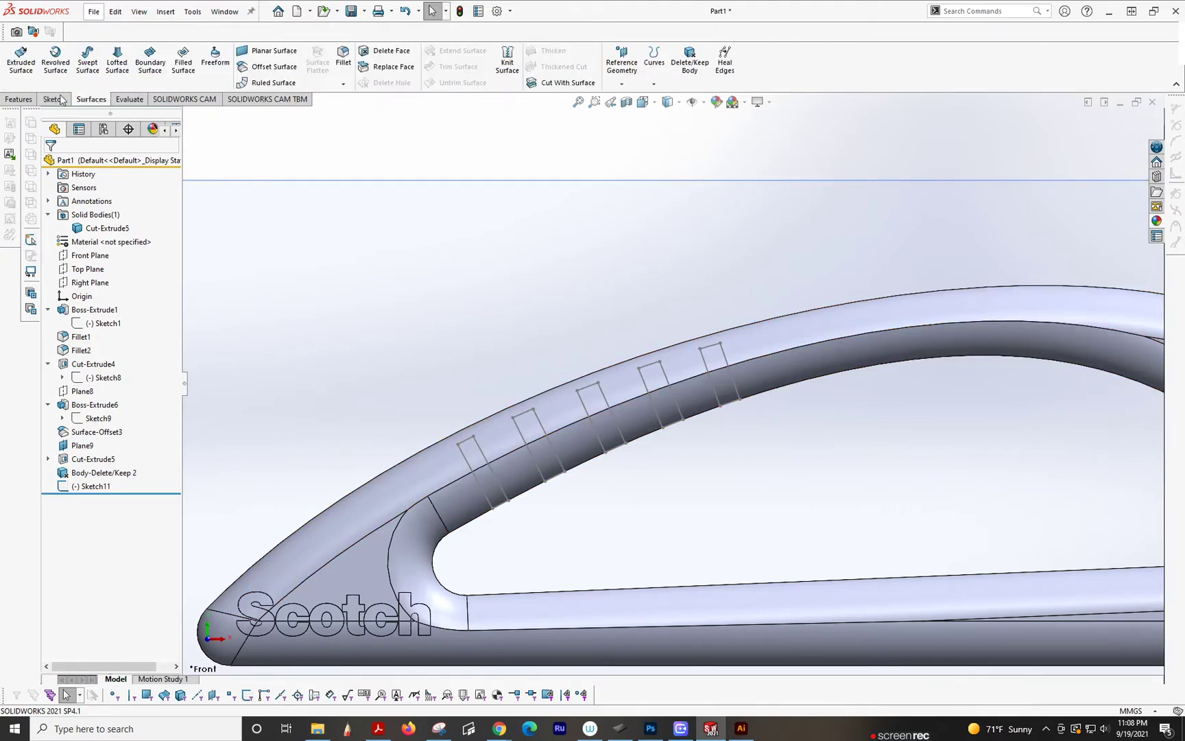
left_click(271, 68)
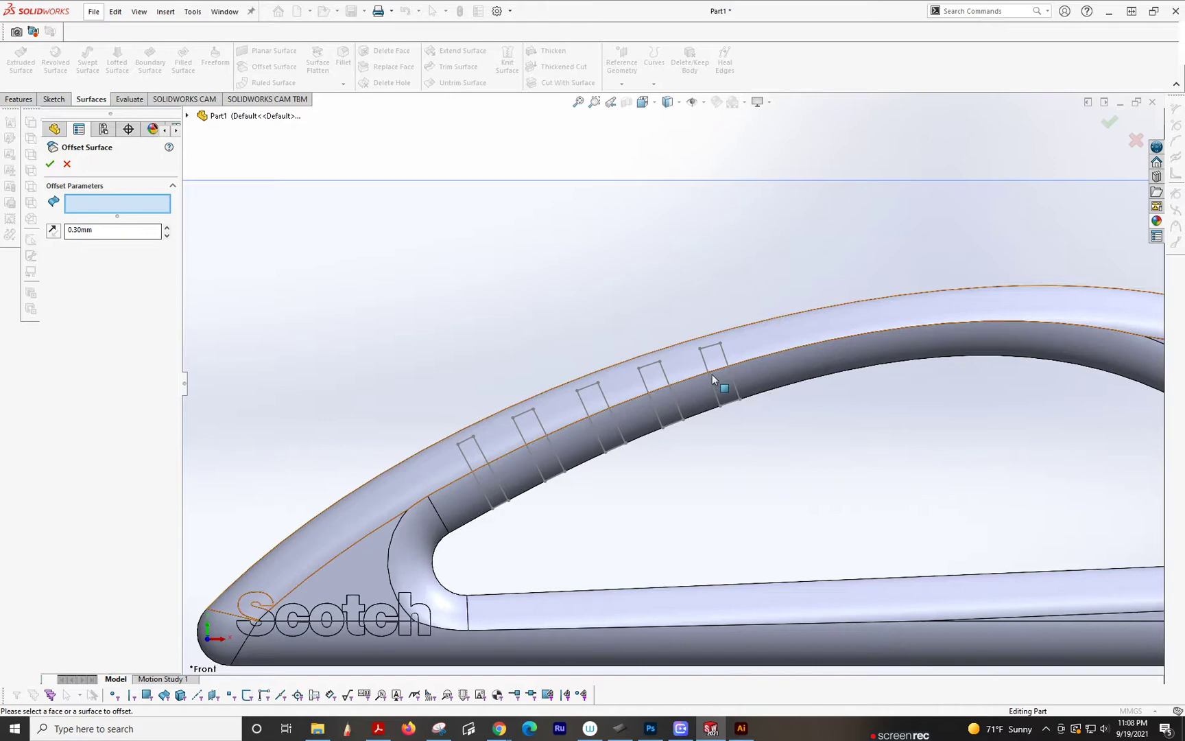
left_click(773, 346)
left_click(775, 370)
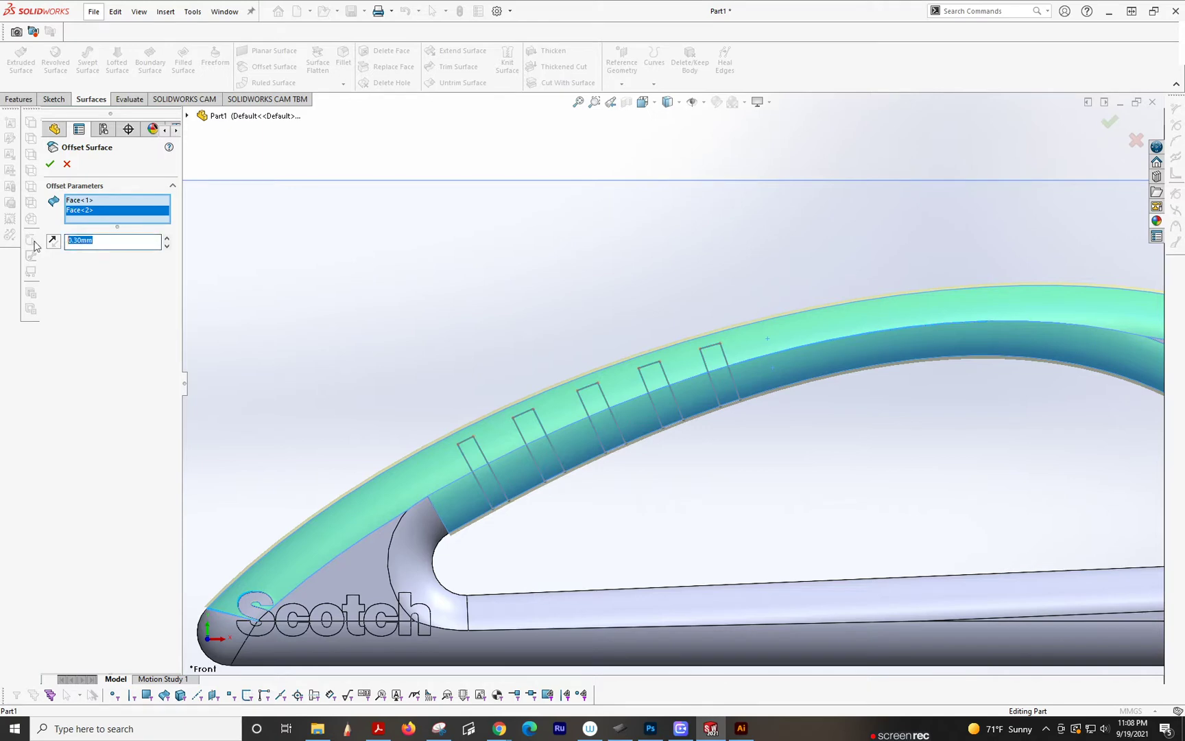
key("BackSpace")
type(".5")
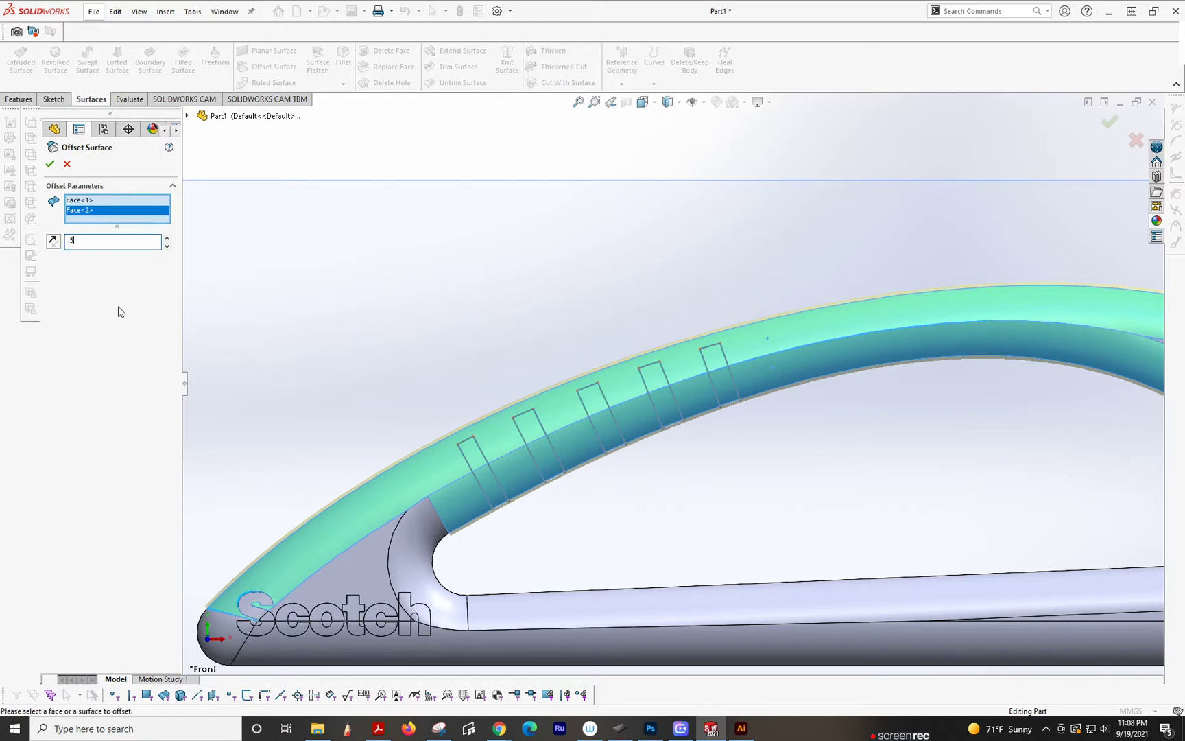
key("Return")
left_click(50, 165)
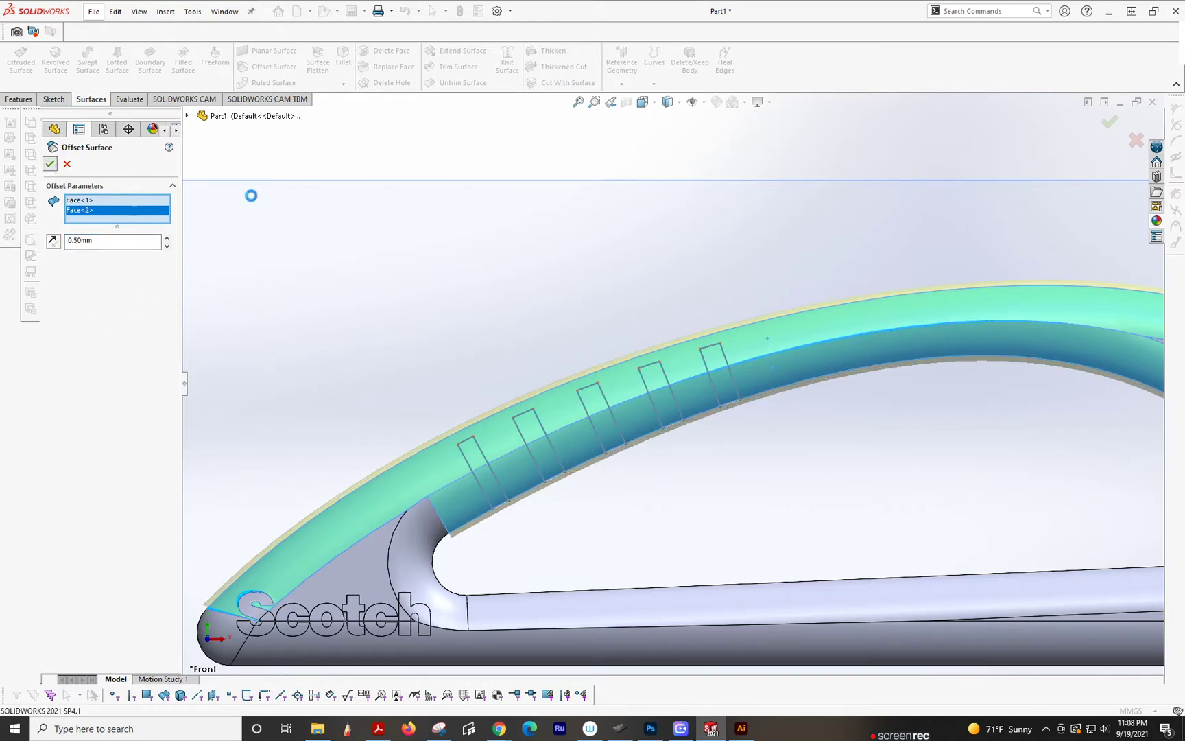
left_click(396, 256)
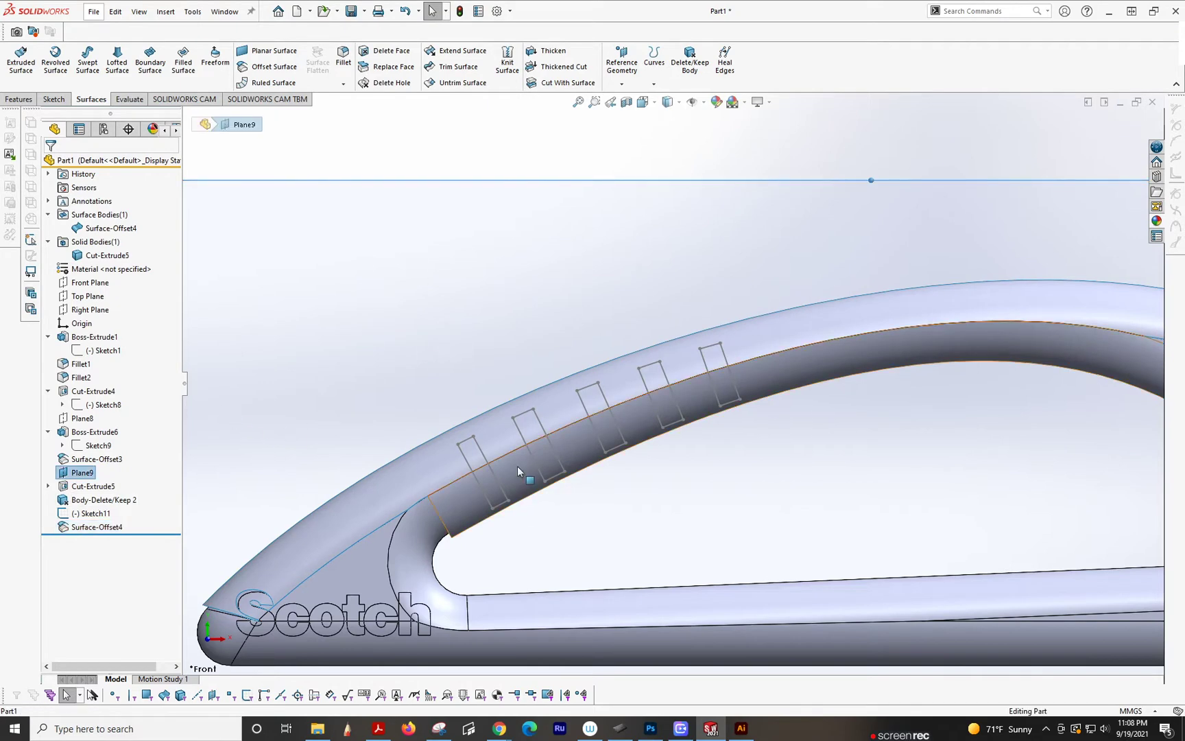
left_click(430, 468)
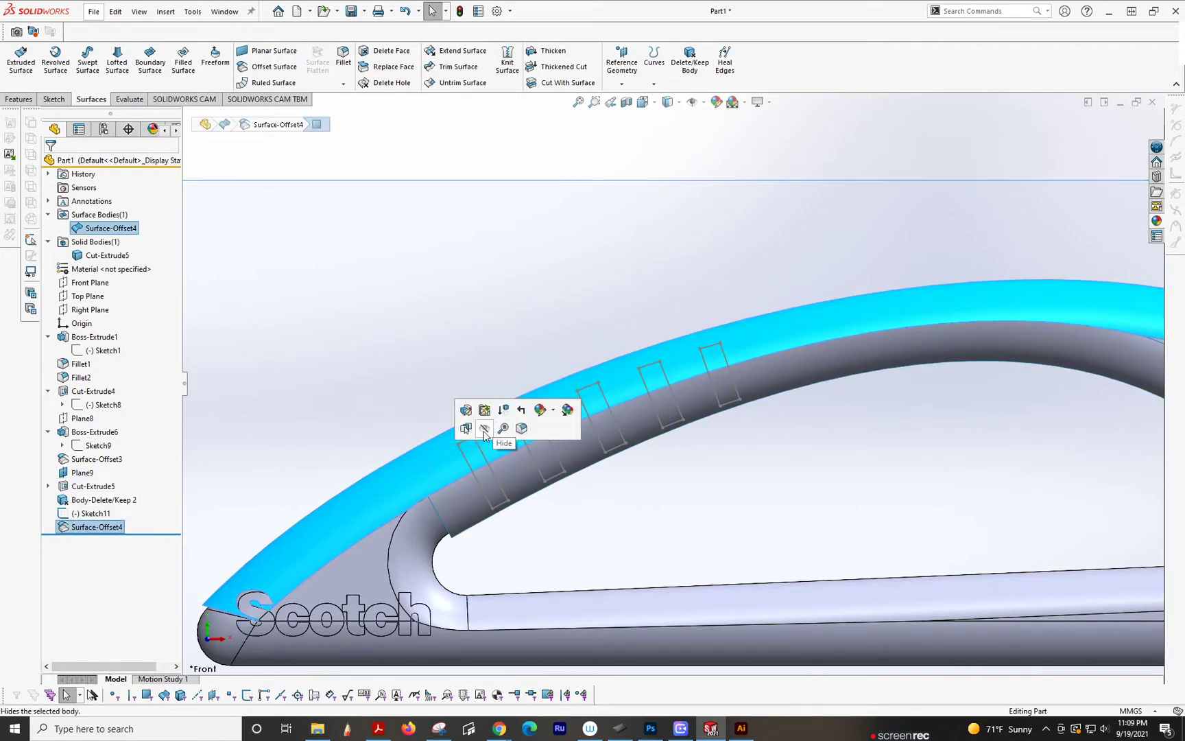
- Hide the offset surface and select the grip-band sketch Sketch11
left_click(519, 390)
left_click(83, 473)
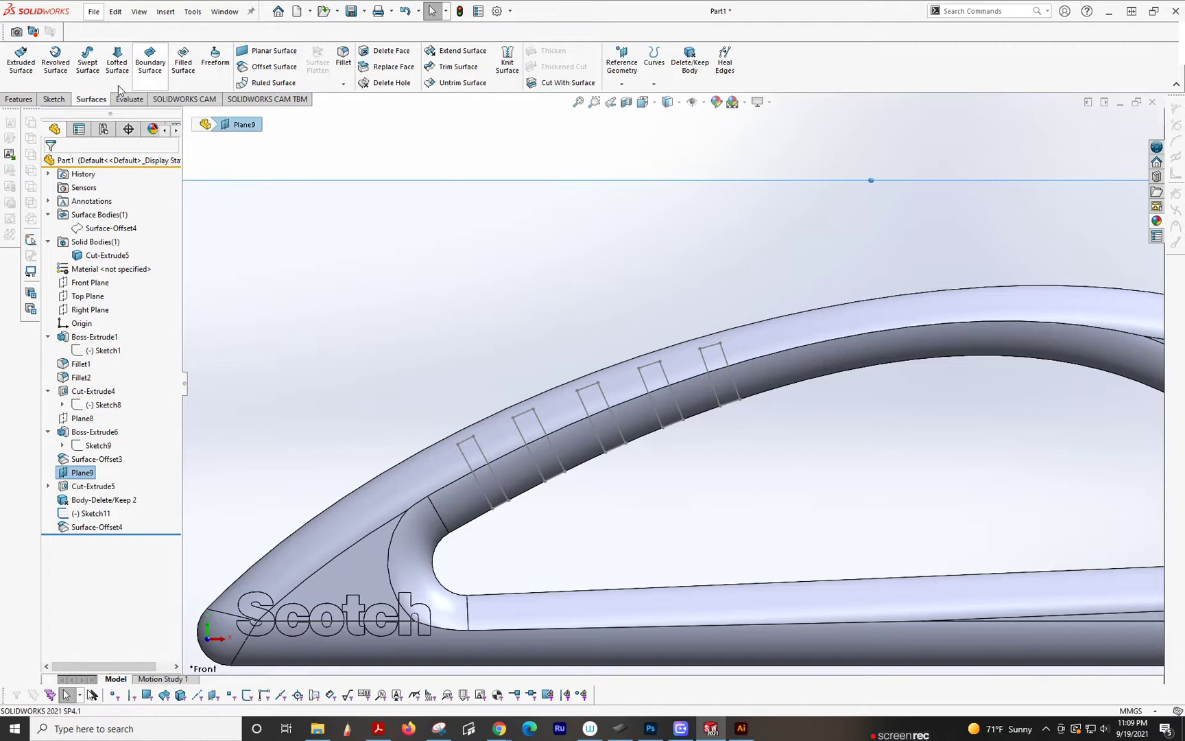
left_click(85, 513)
- Extrude the five grip bands Up To Body, merging them into the handle as raised ribs
left_click(14, 100)
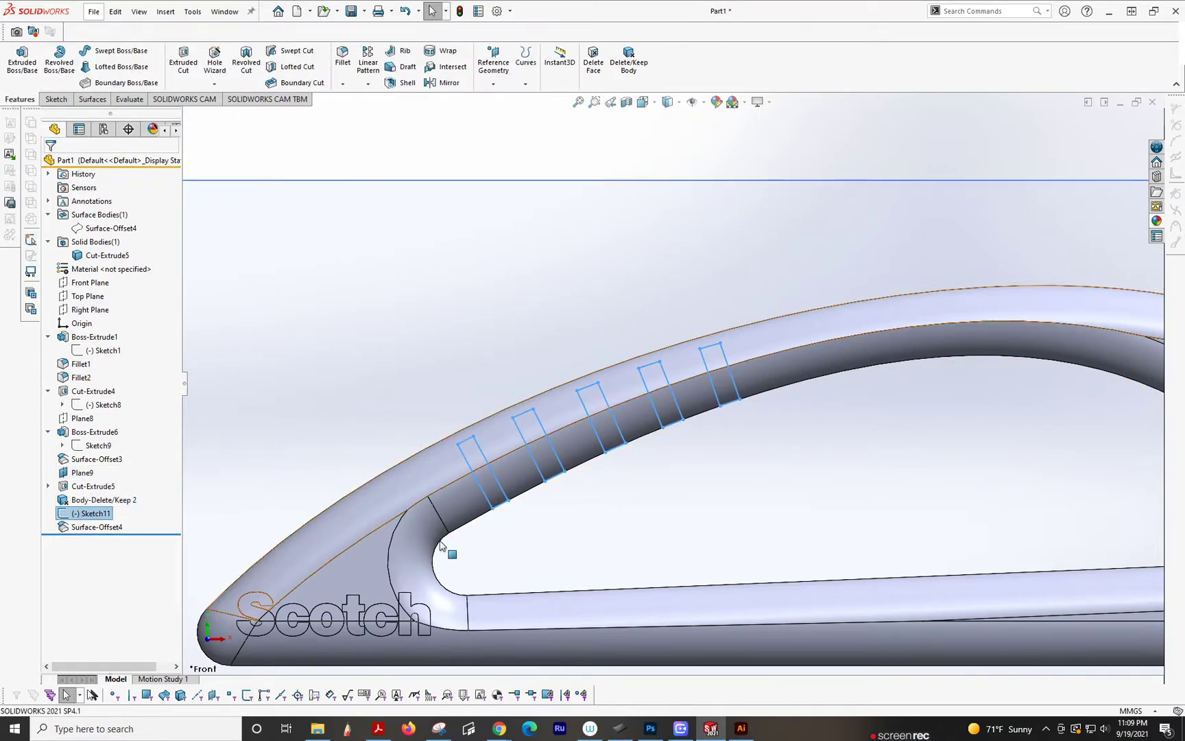
left_click(22, 62)
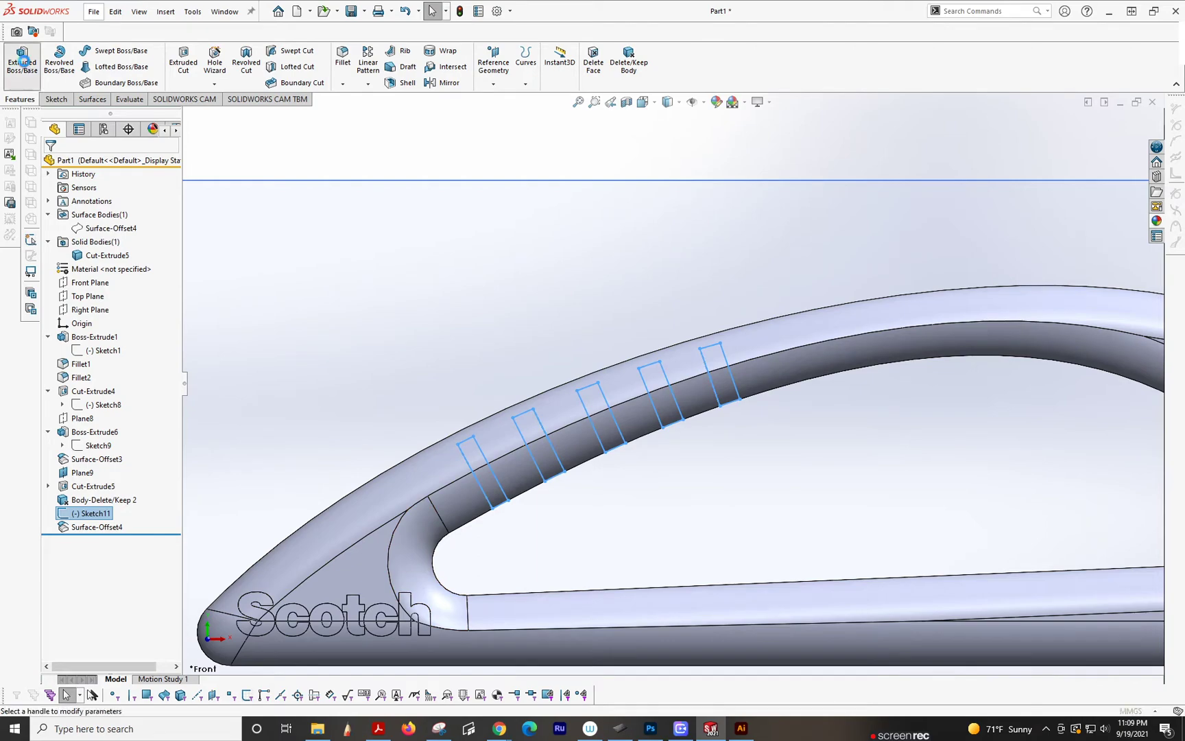
mouse_move(727, 504)
middle_mouse_down()
mouse_move(777, 463)
mouse_move(742, 499)
mouse_move(732, 463)
mouse_move(685, 450)
mouse_move(741, 499)
middle_mouse_up()
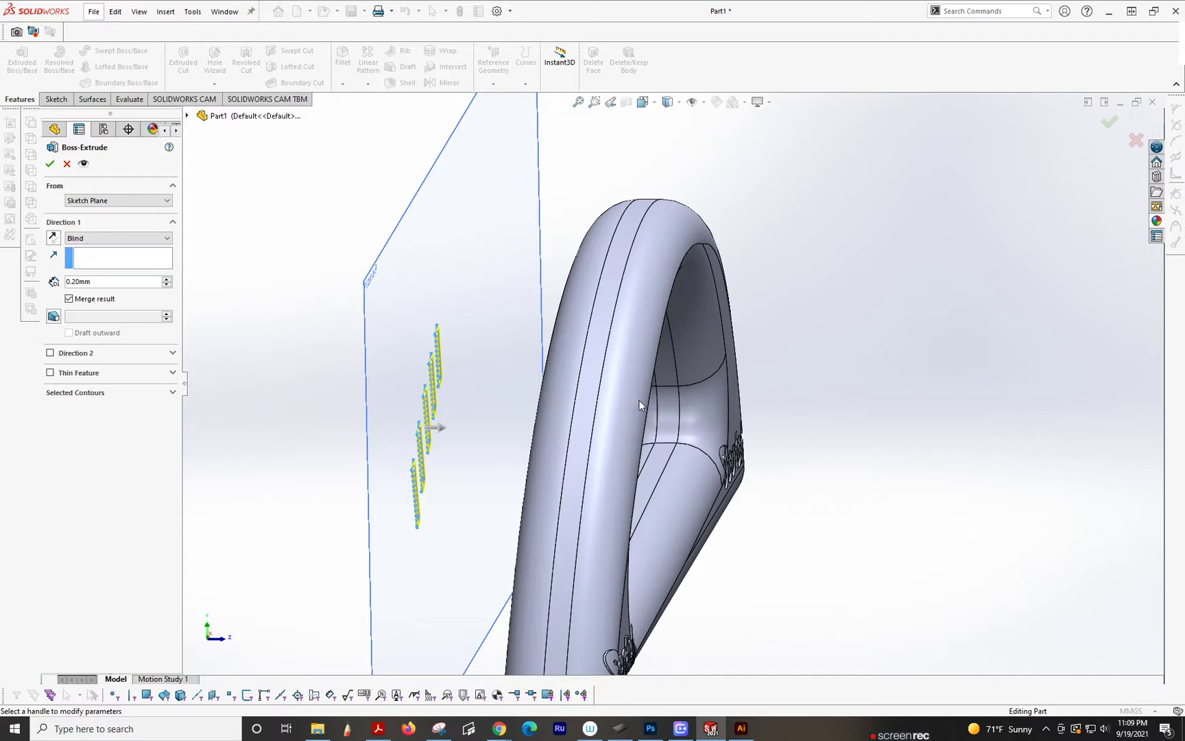
scroll(578, 475, "up", 3)
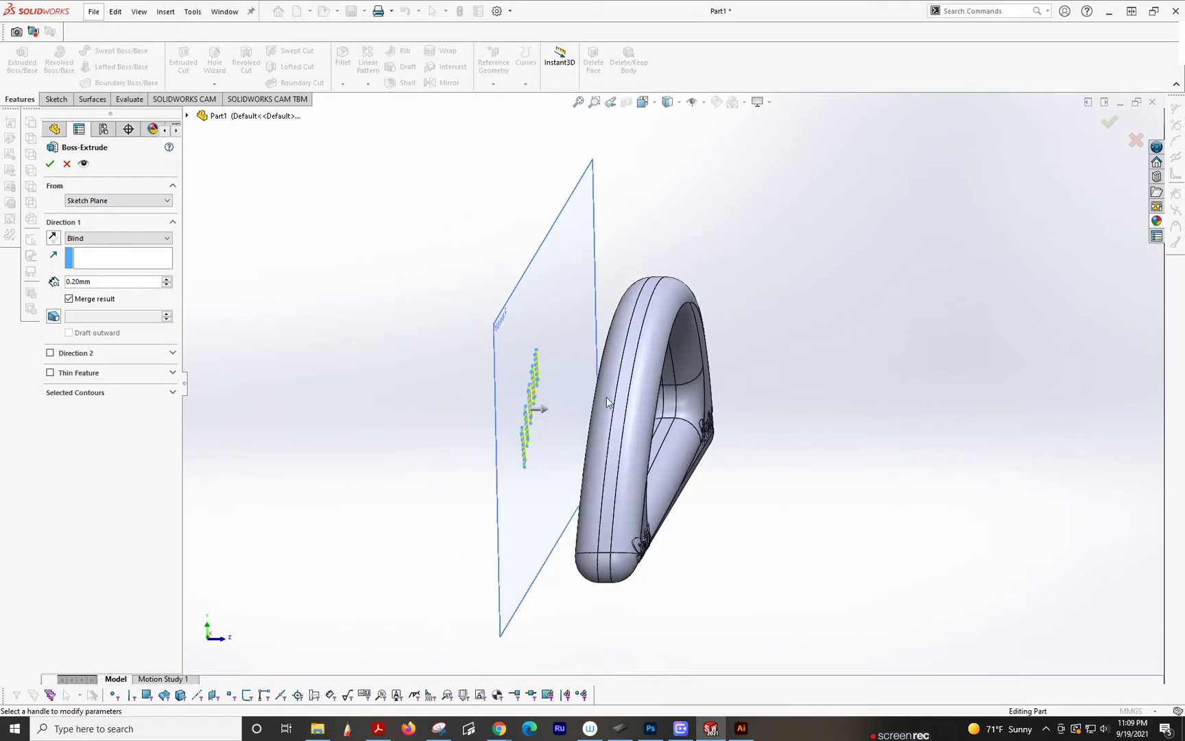
middle_click_drag(603, 457, 806, 439)
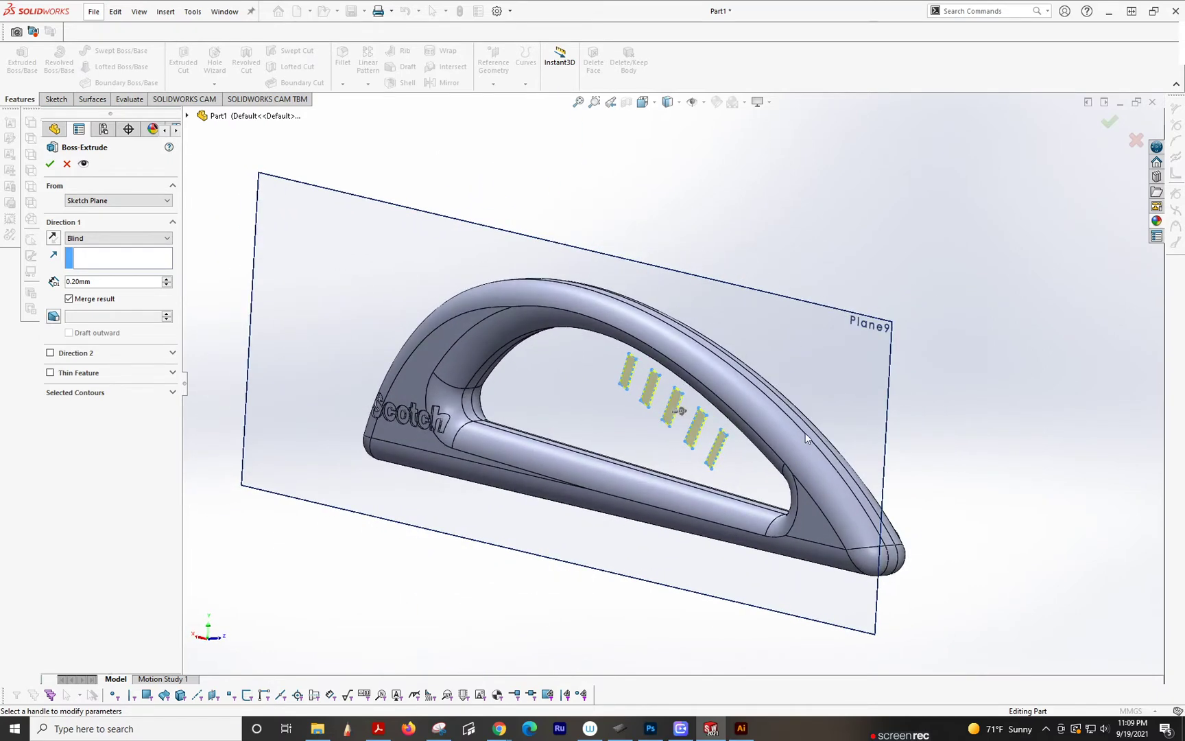
middle_click_drag(850, 482, 569, 478)
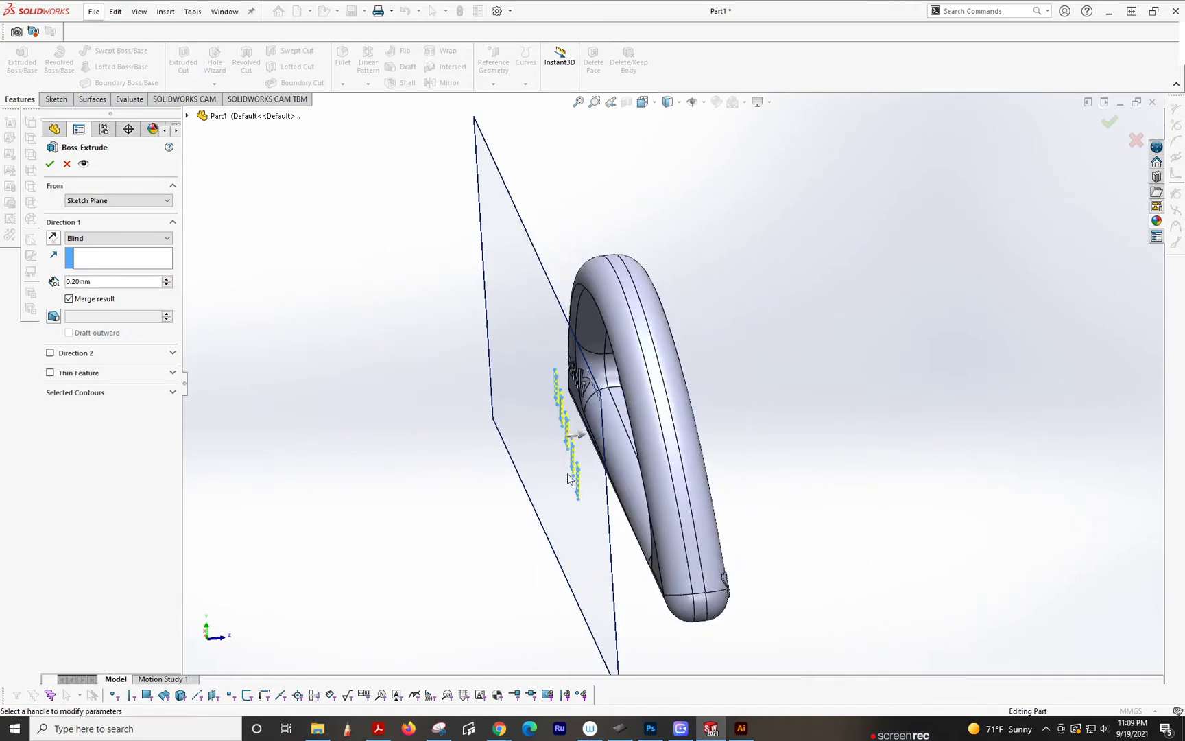
left_click(90, 238)
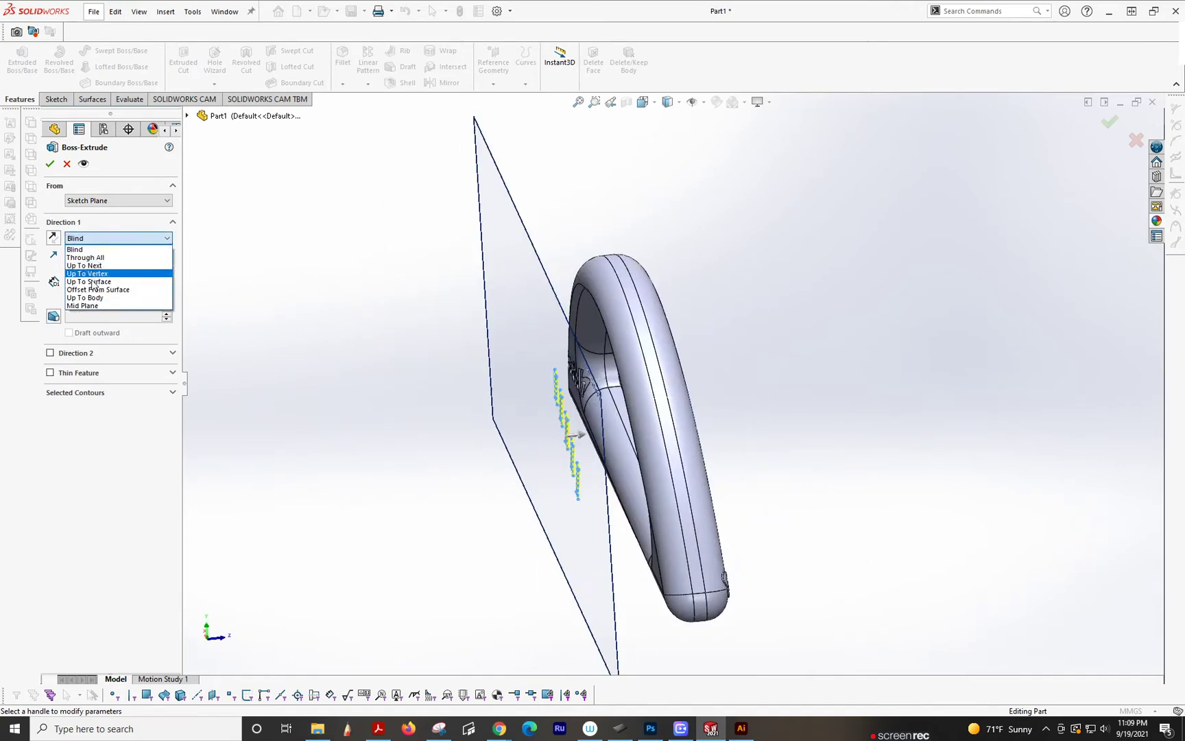
left_click(85, 298)
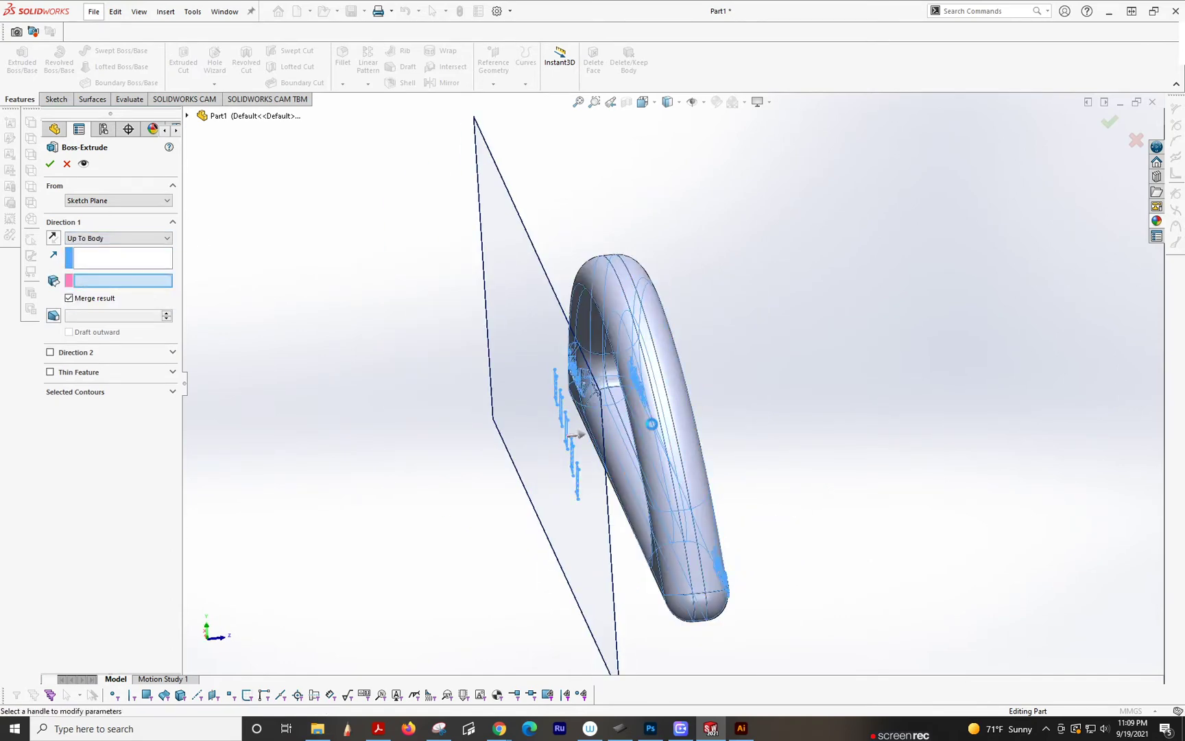
left_click(648, 419)
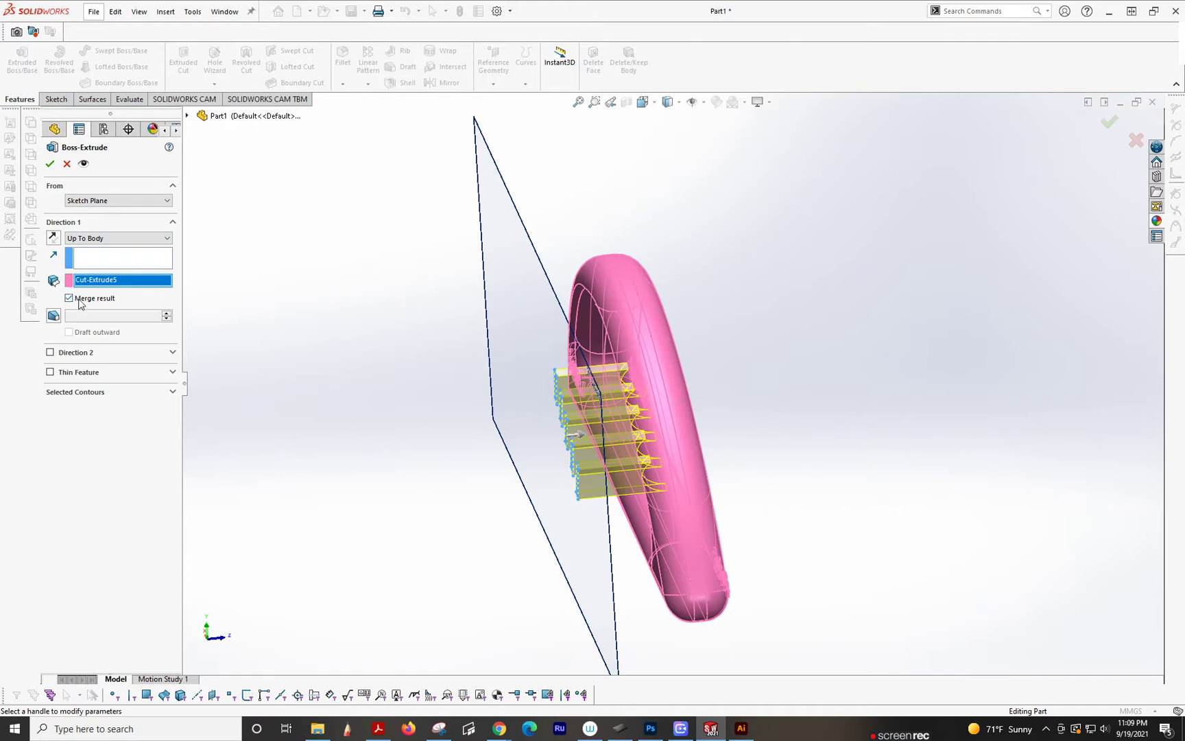
key("Return")
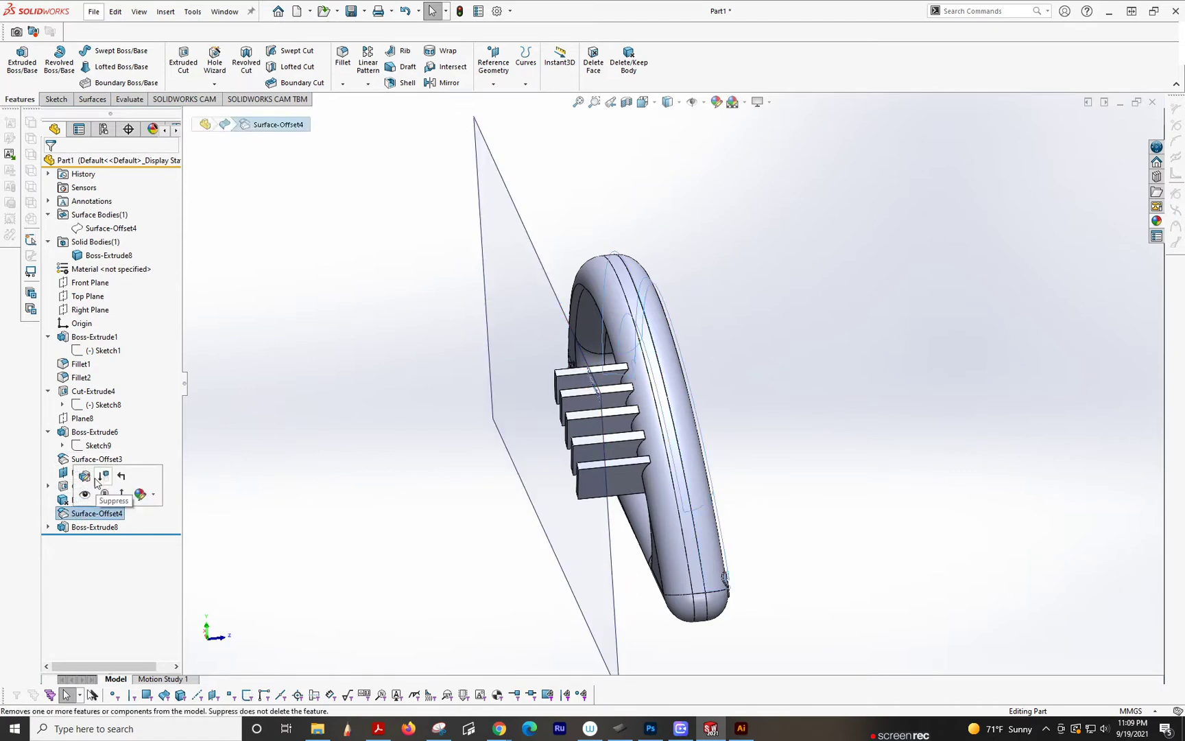
- Edit Surface-Offset4 to use four arch faces along the handle top, dropping the original two
left_click(85, 476)
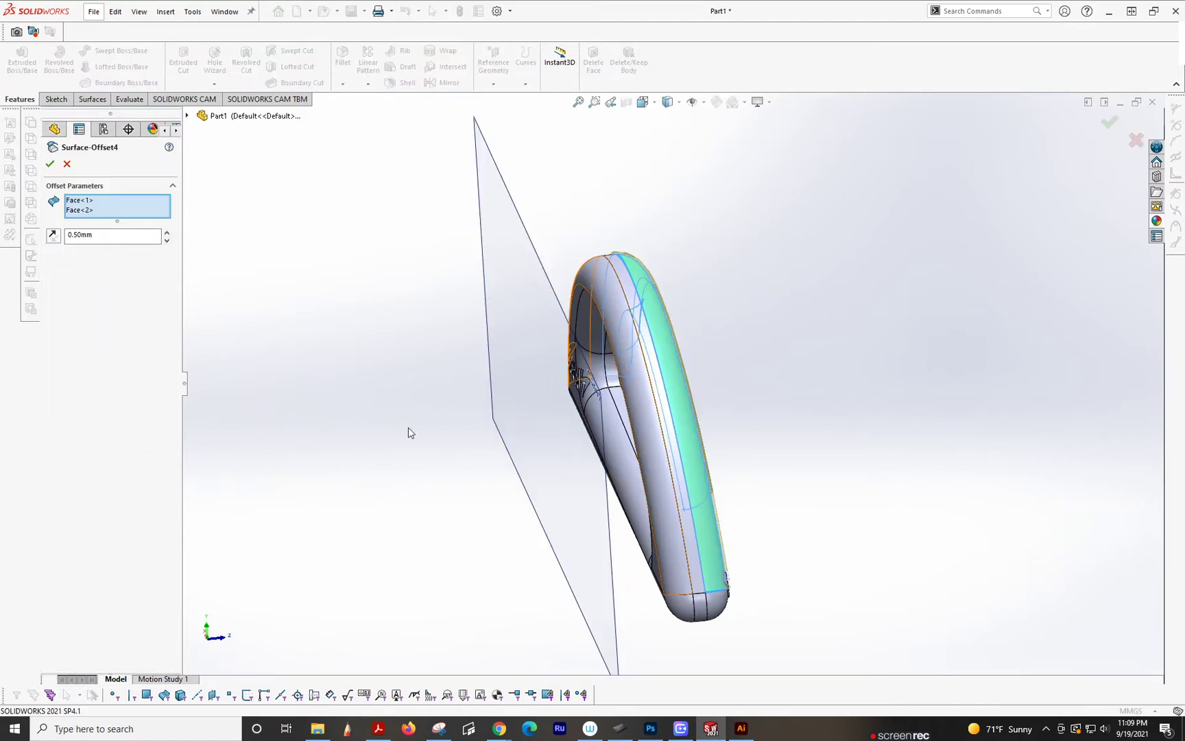
left_click(635, 401)
key("ctrl+2")
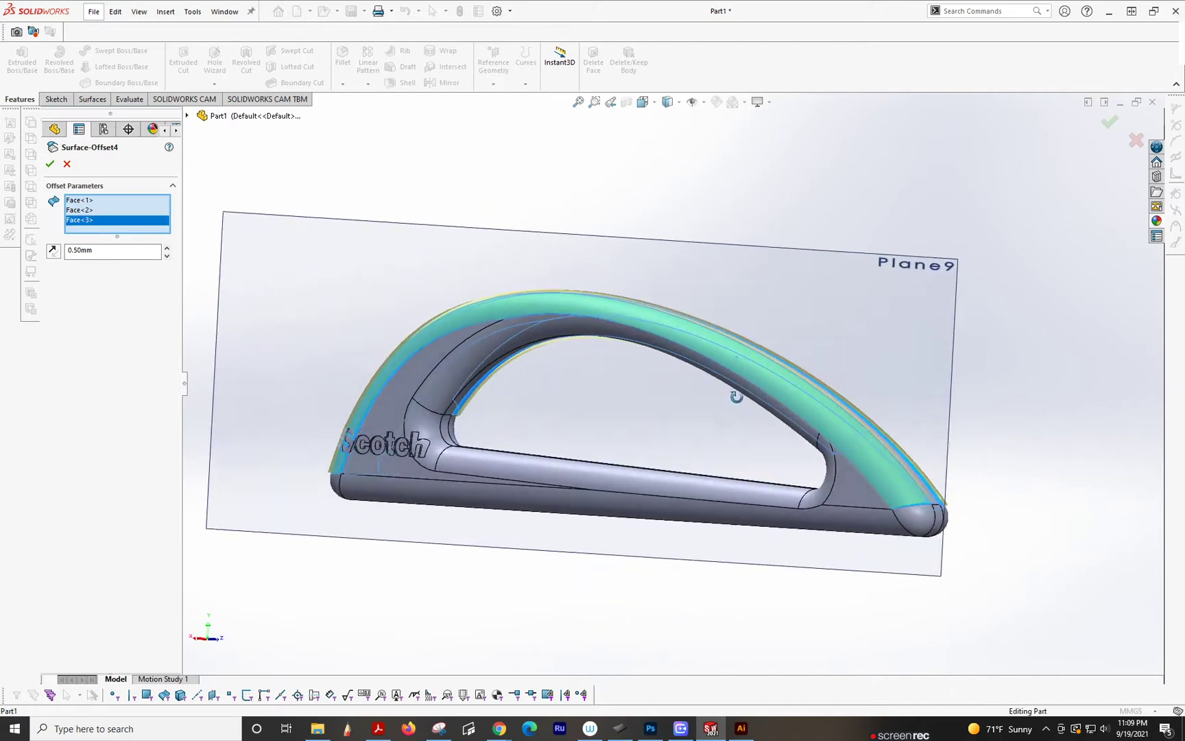
left_click(853, 469)
left_click(823, 428)
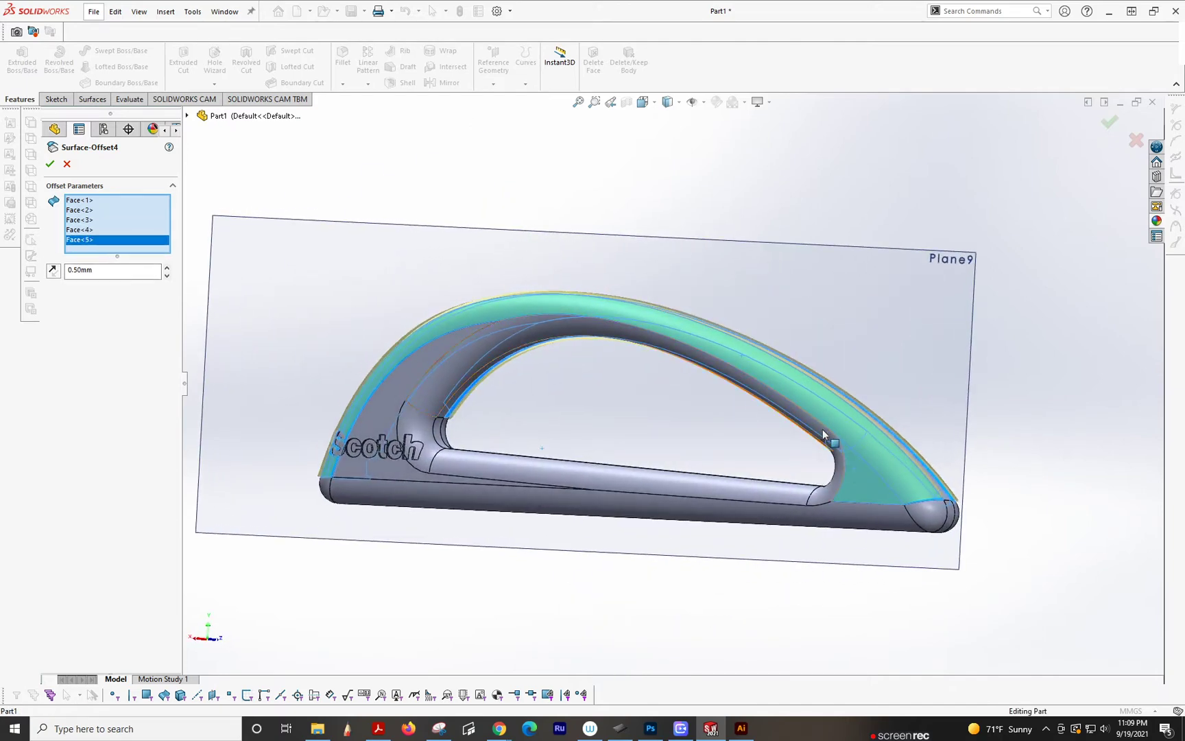
left_click(836, 444)
middle_click_drag(835, 444, 636, 512)
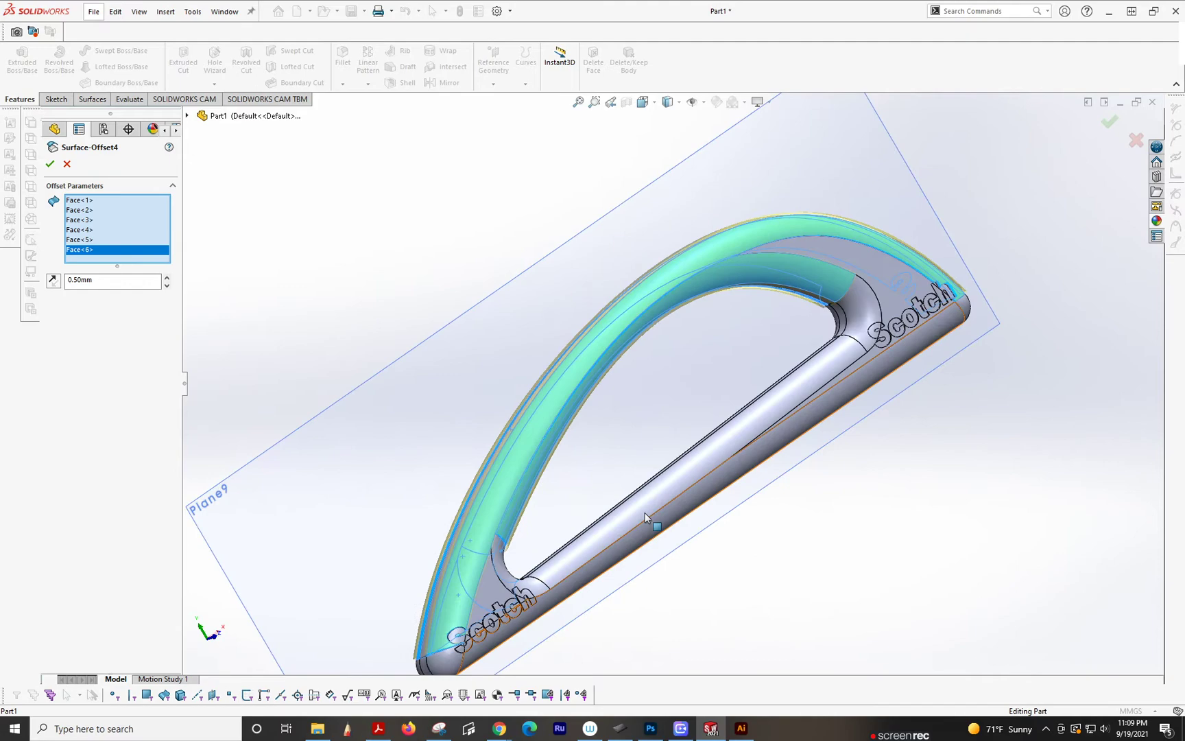
left_click(523, 508)
left_click(500, 495)
middle_click_drag(500, 494, 448, 407)
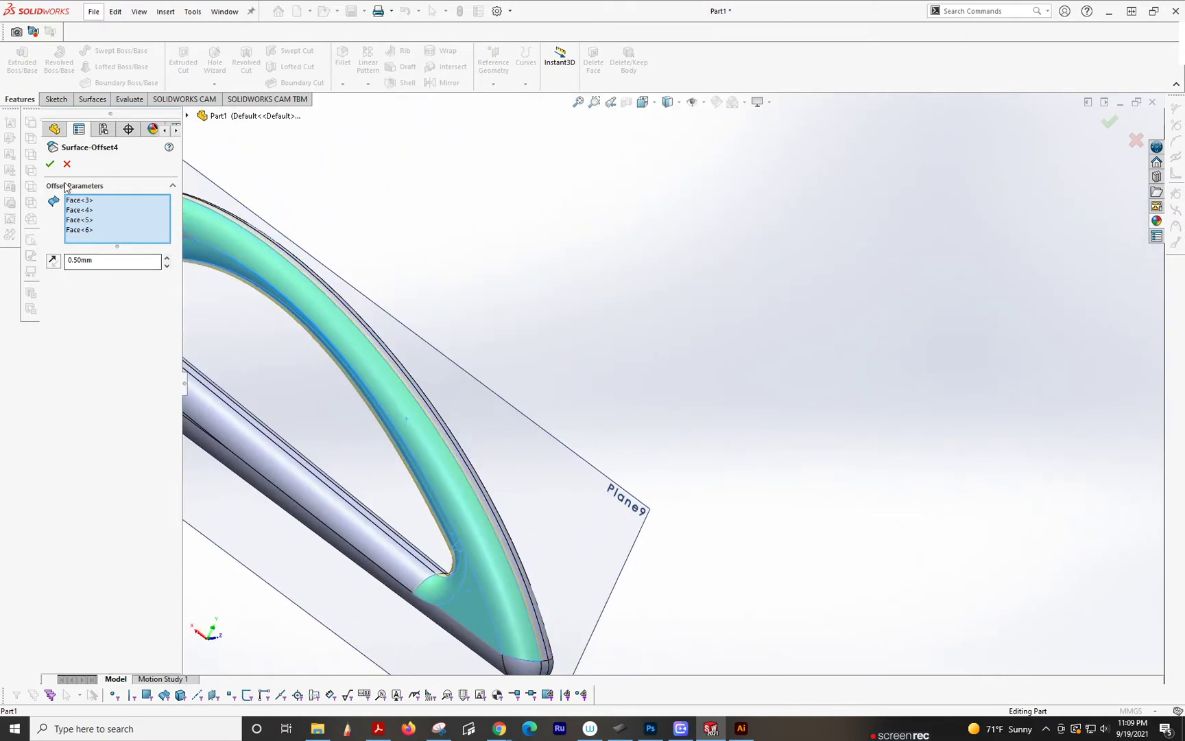
scroll(623, 377, "up", 5)
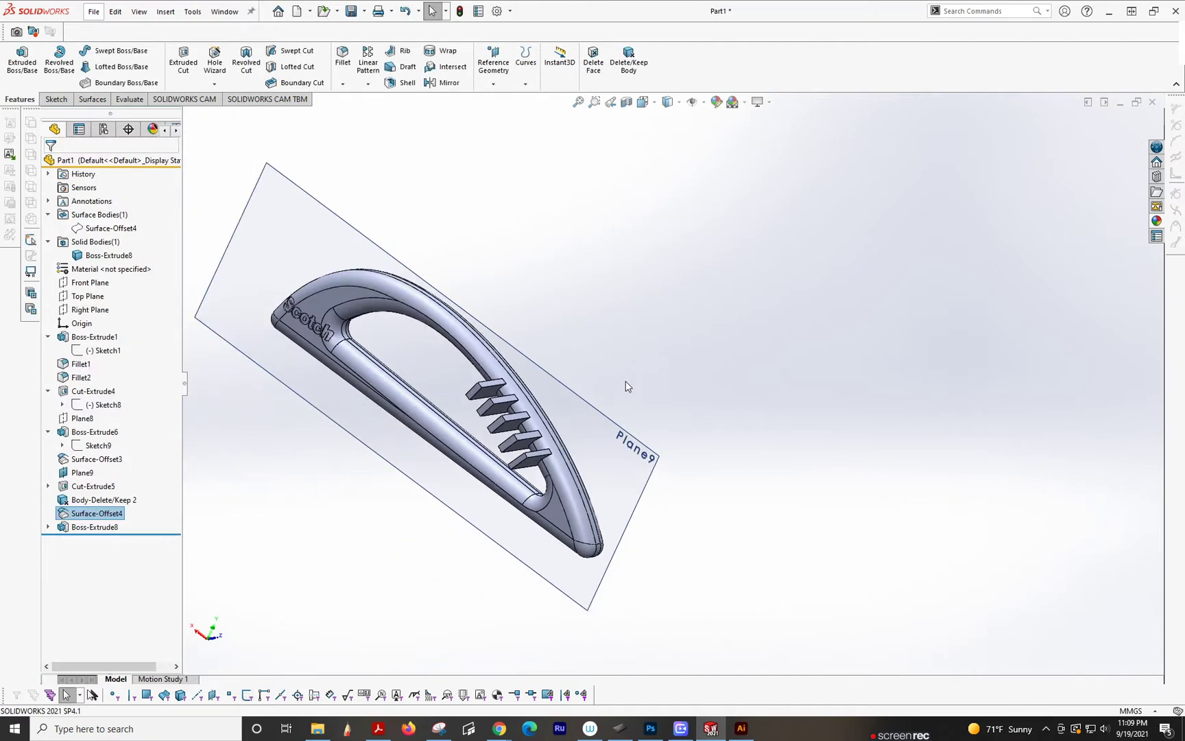
- Cut the handle body with Surface-Offset4, creating SurfaceCut3 that trims the protruding grip ribs
scroll(590, 453, "down", 5)
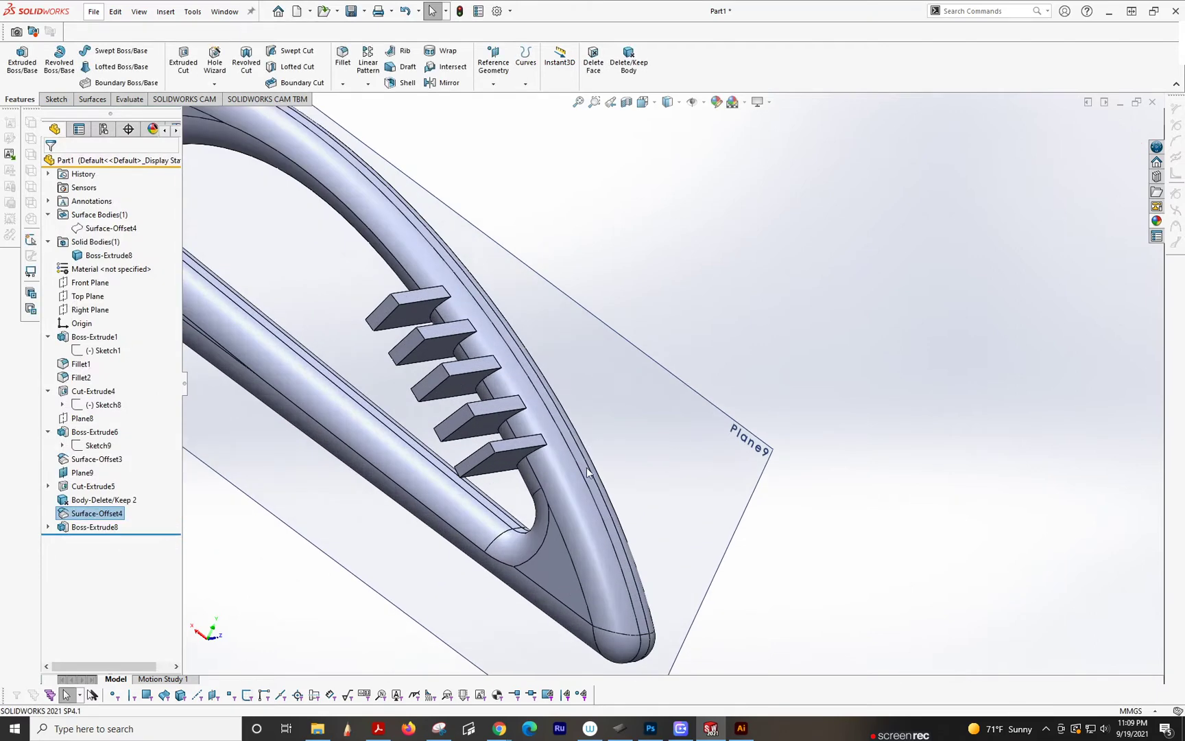
left_click(105, 229)
left_click(116, 218)
left_click(503, 145)
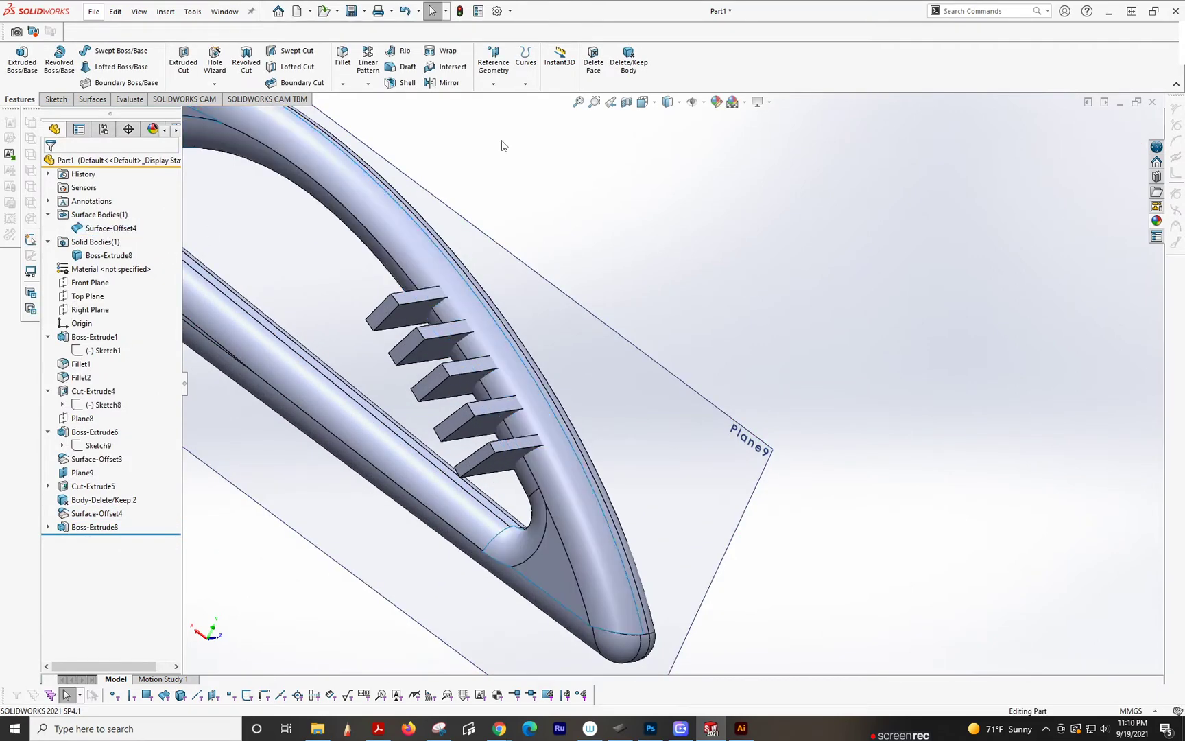
left_click(93, 100)
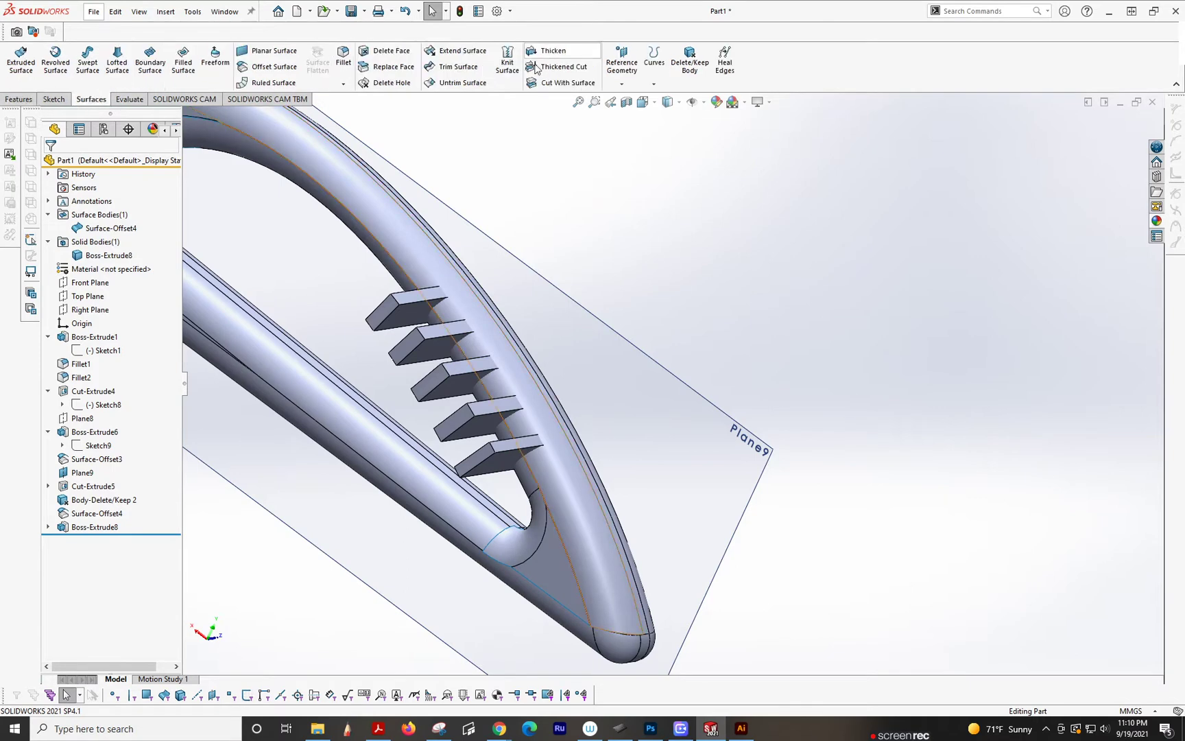
left_click(567, 83)
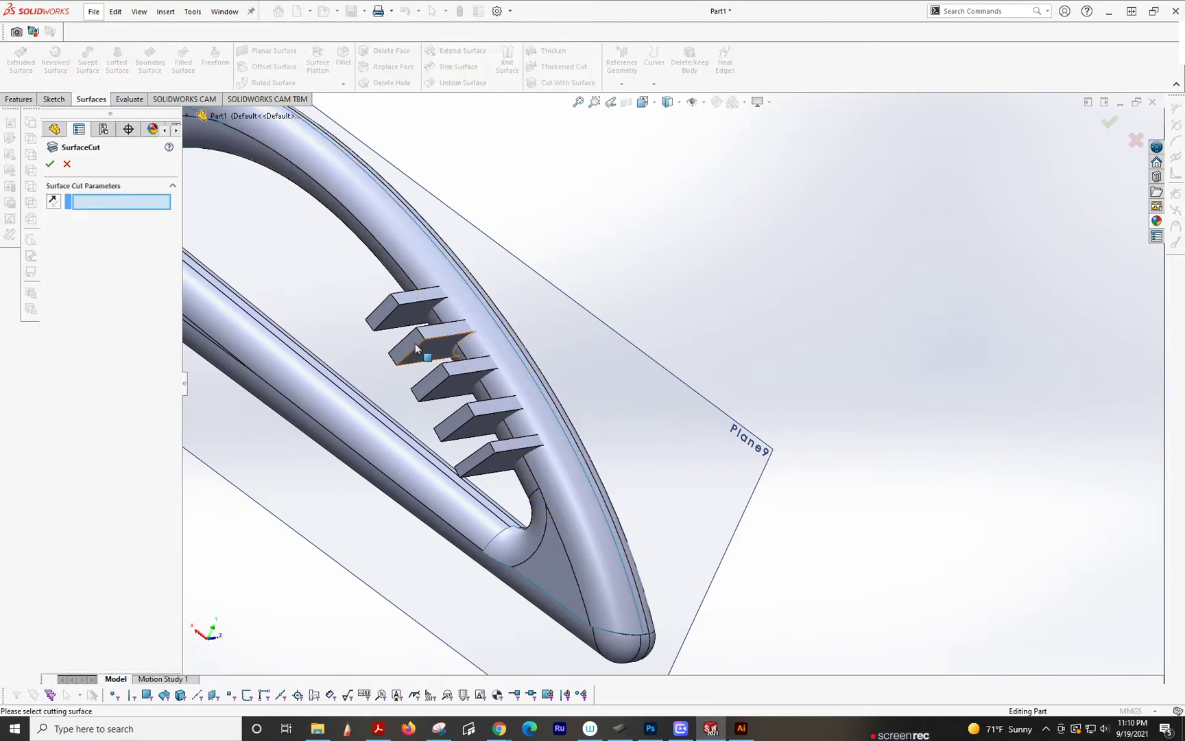
scroll(504, 419, "up", 5)
left_click(449, 246)
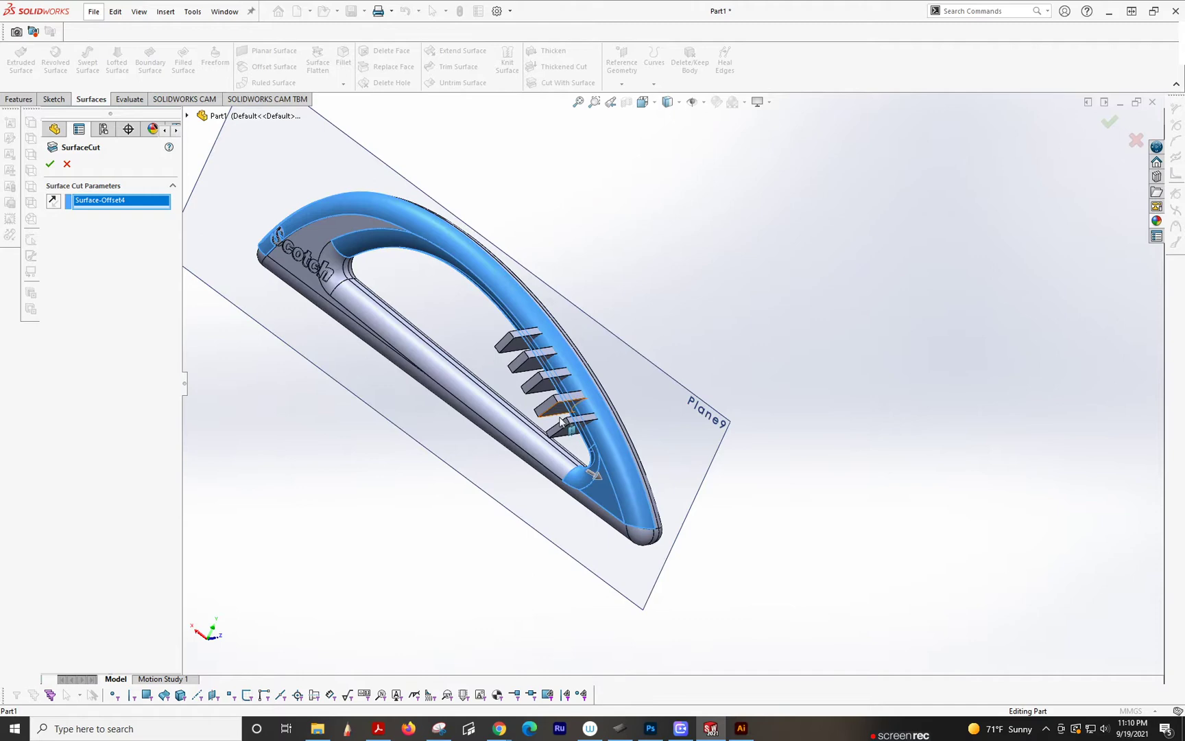
middle_click_drag(600, 480, 534, 473)
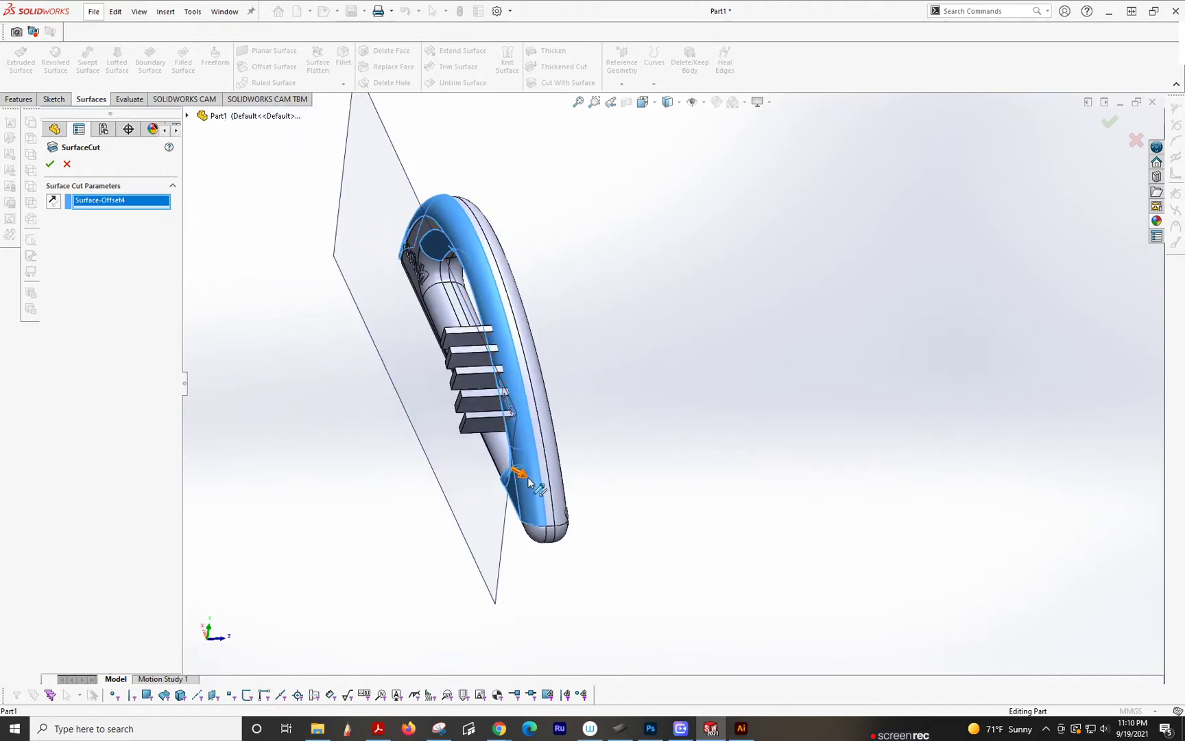
middle_click_drag(419, 443, 453, 360)
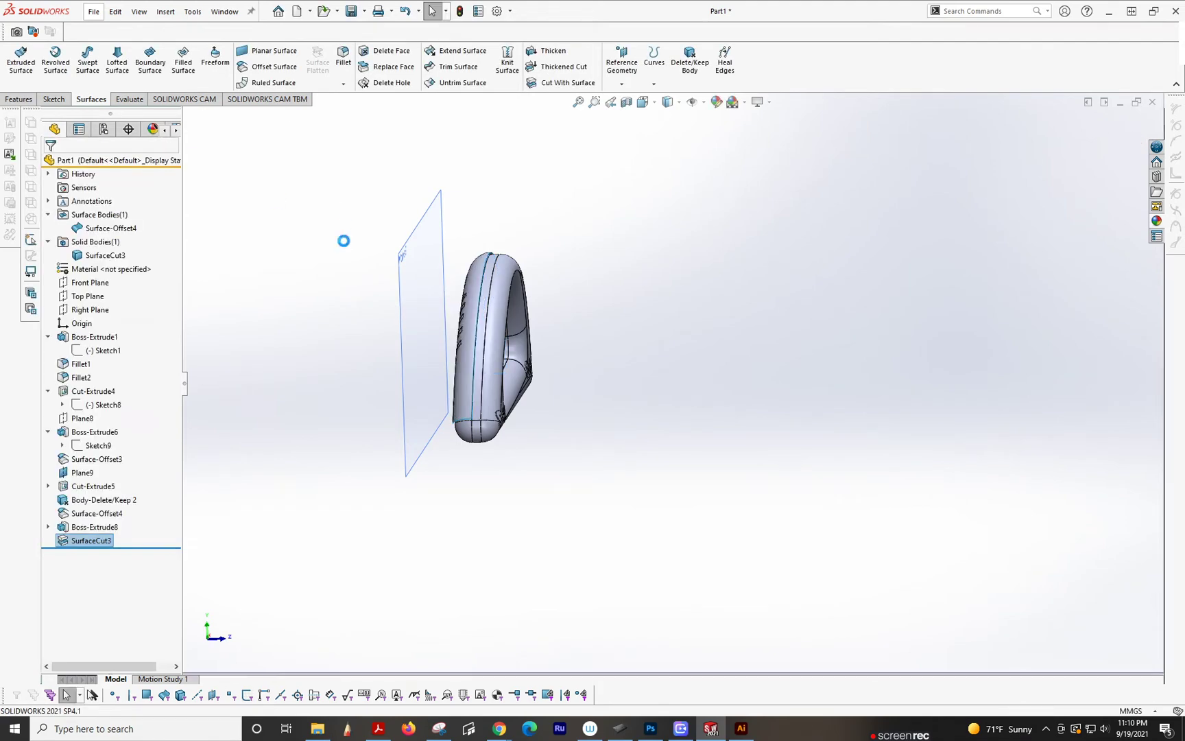
left_click(462, 364)
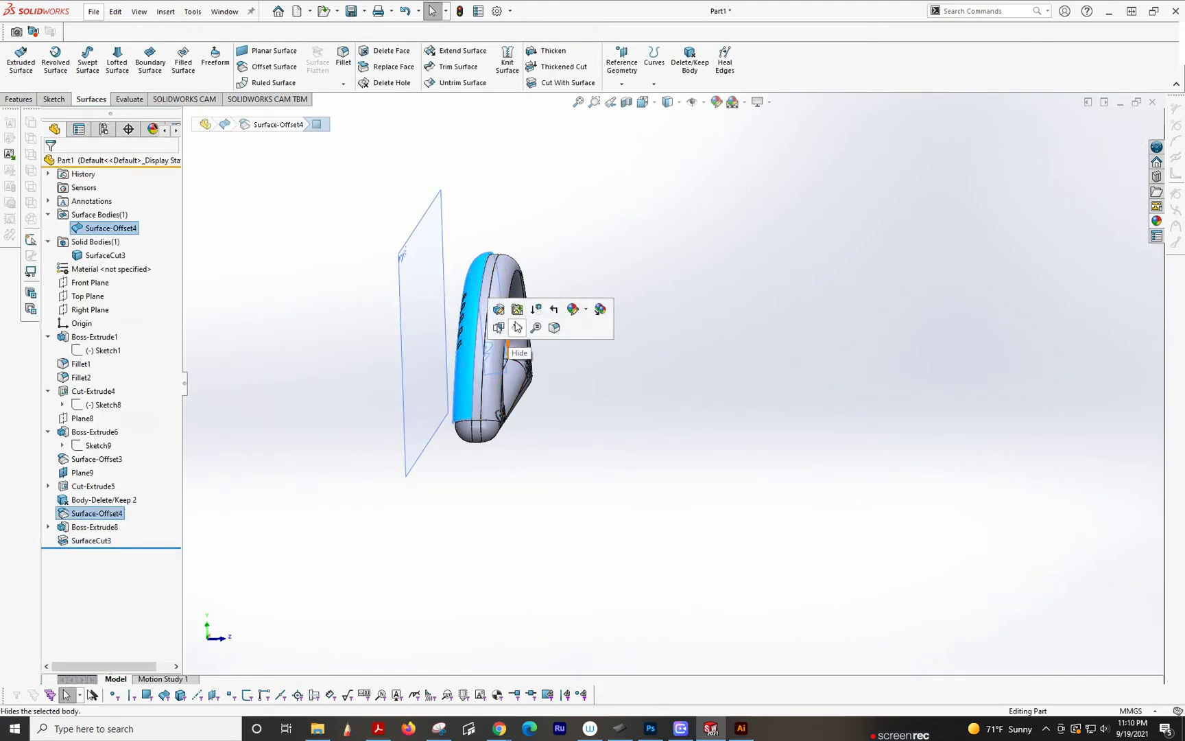
left_click(521, 329)
key("ctrl+8")
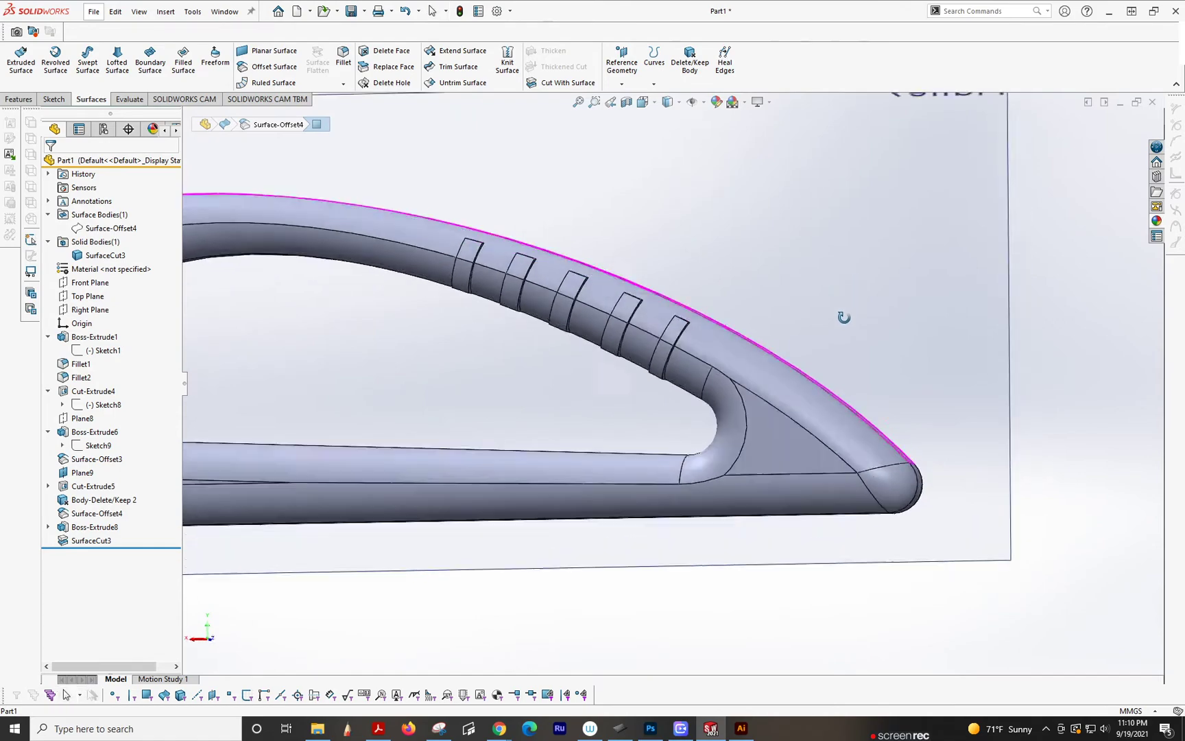
middle_click_drag(843, 317, 783, 418)
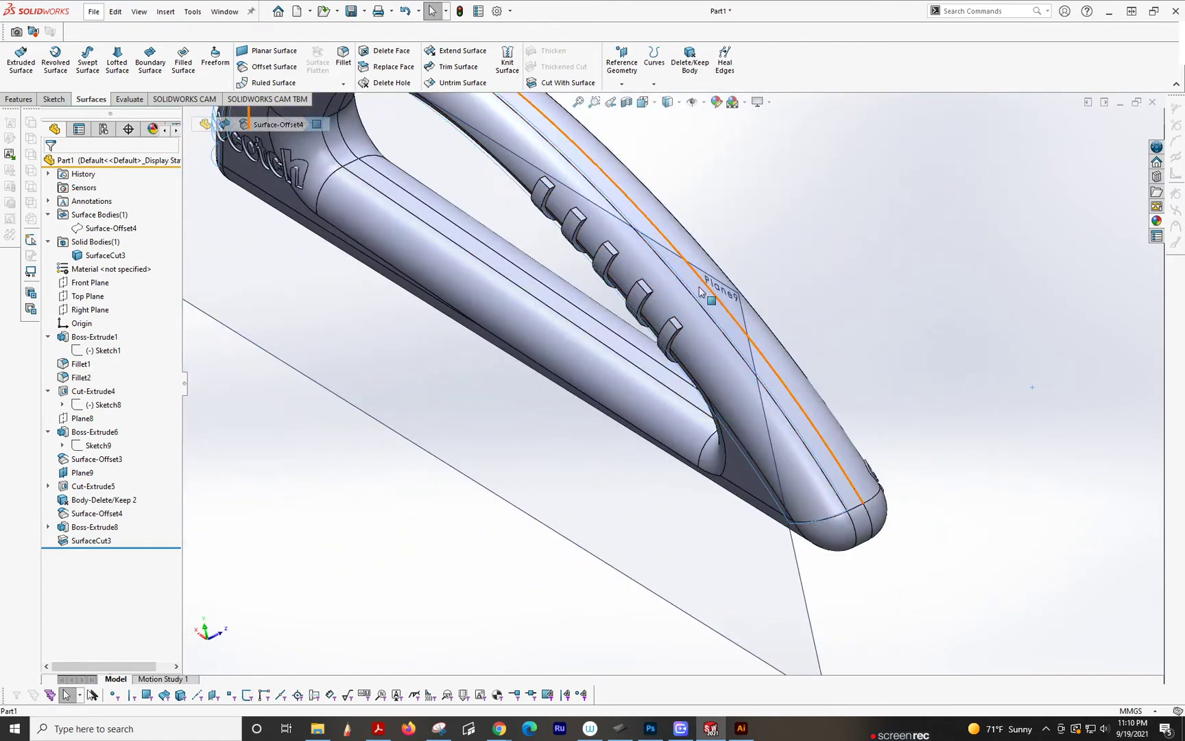
scroll(714, 398, "up", 5)
scroll(636, 325, "down", 5)
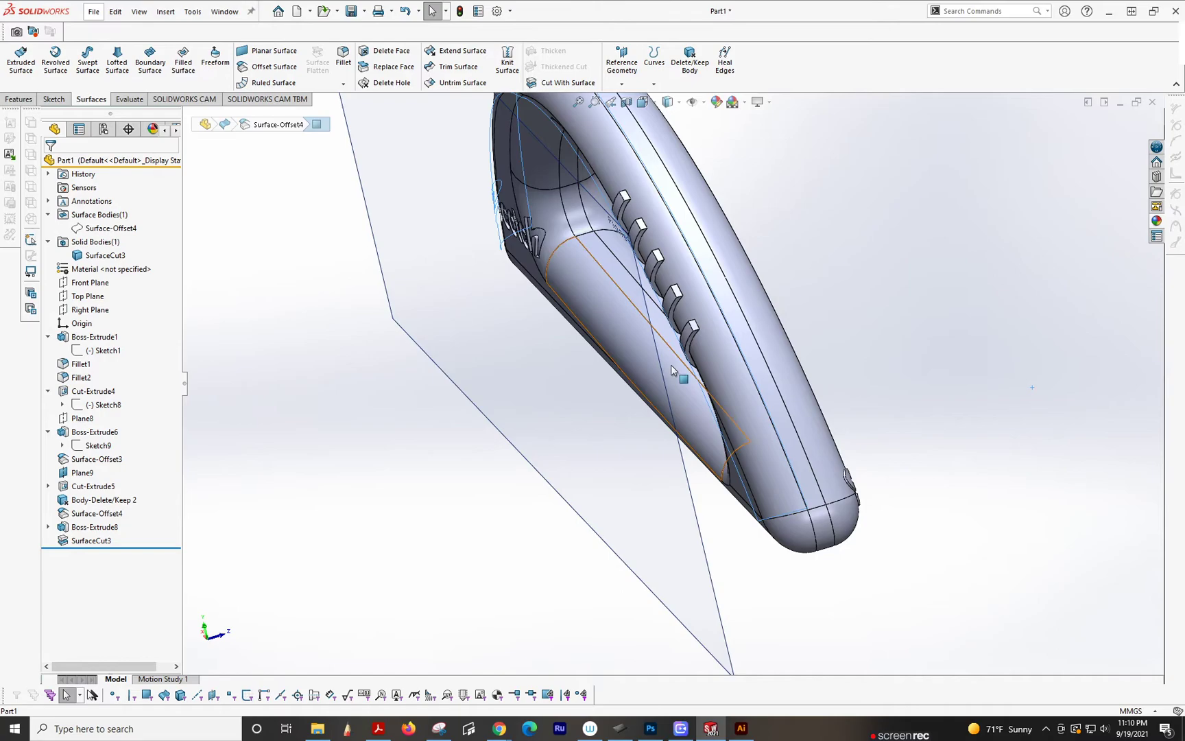
key("ctrl+8")
middle_click_drag(799, 219, 815, 208)
scroll(700, 203, "down", 5)
scroll(700, 199, "down", 2)
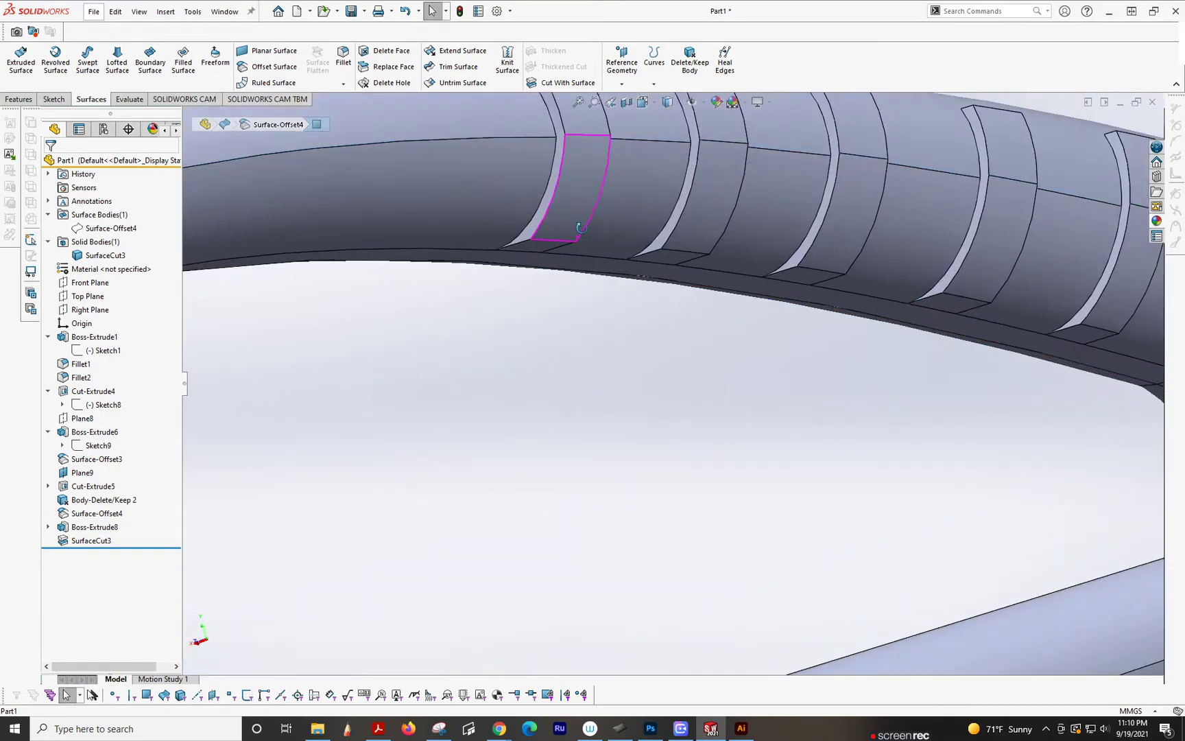
middle_click_drag(569, 195, 606, 206)
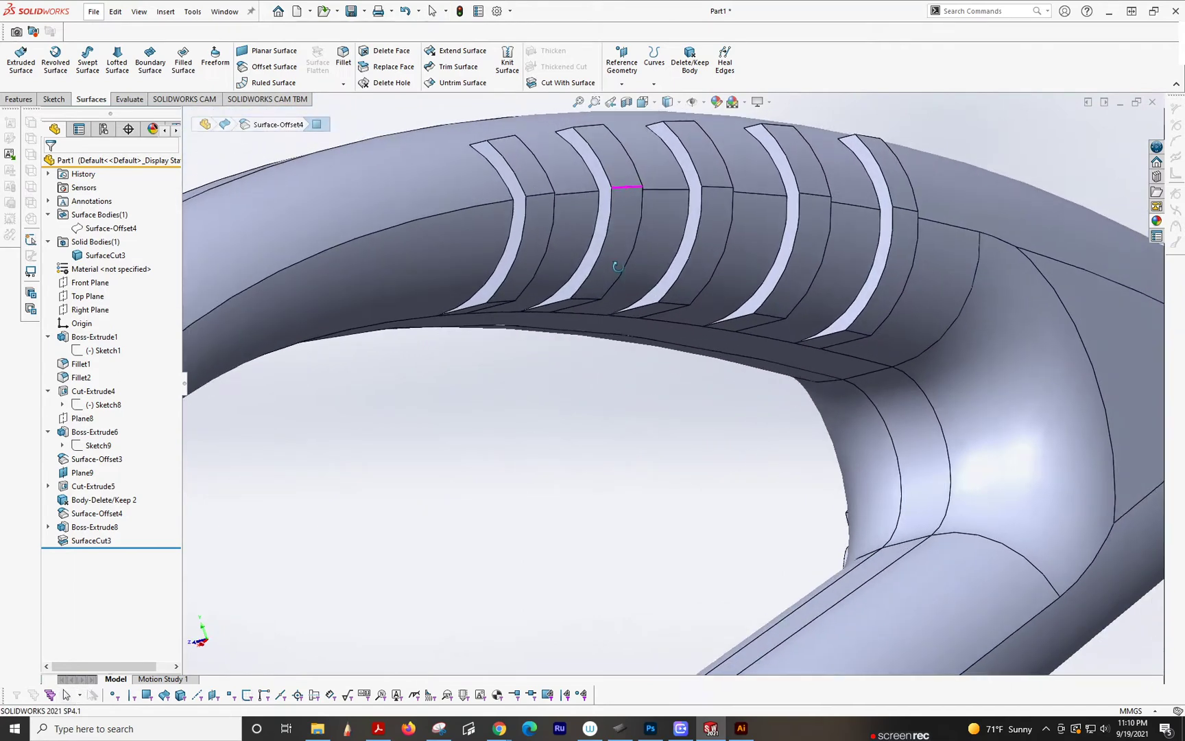
scroll(610, 244, "down", 2)
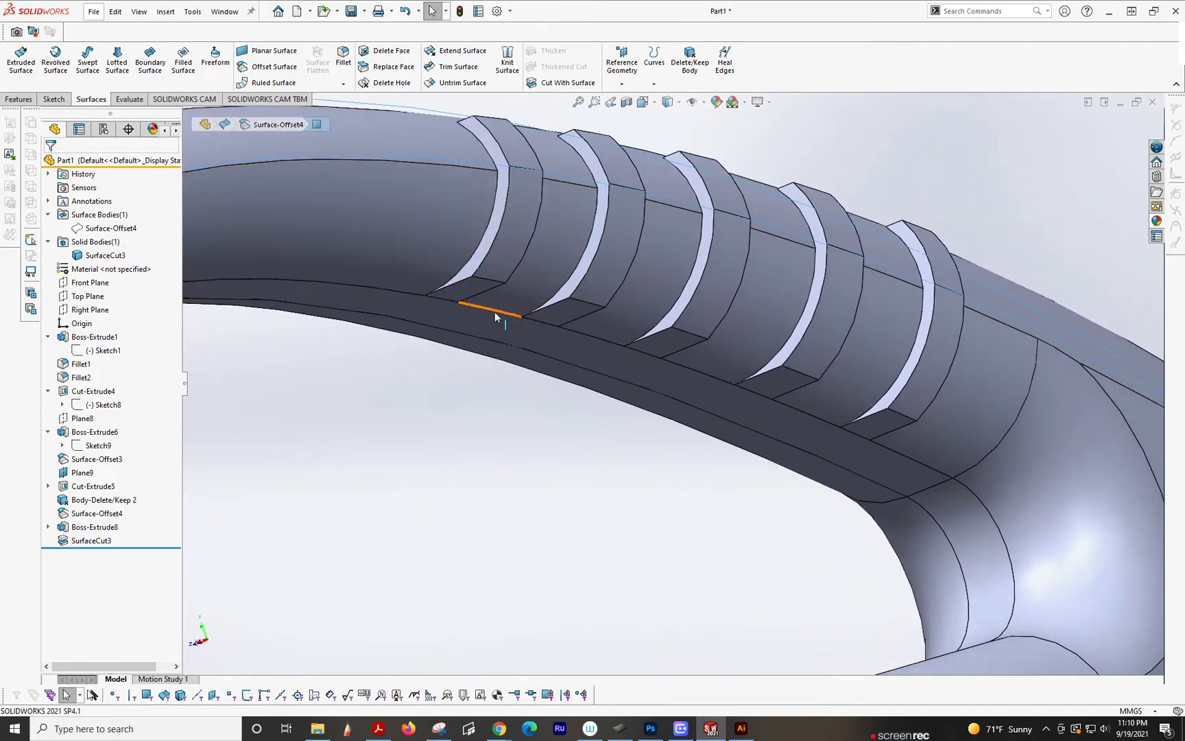
middle_click_drag(532, 290, 477, 292)
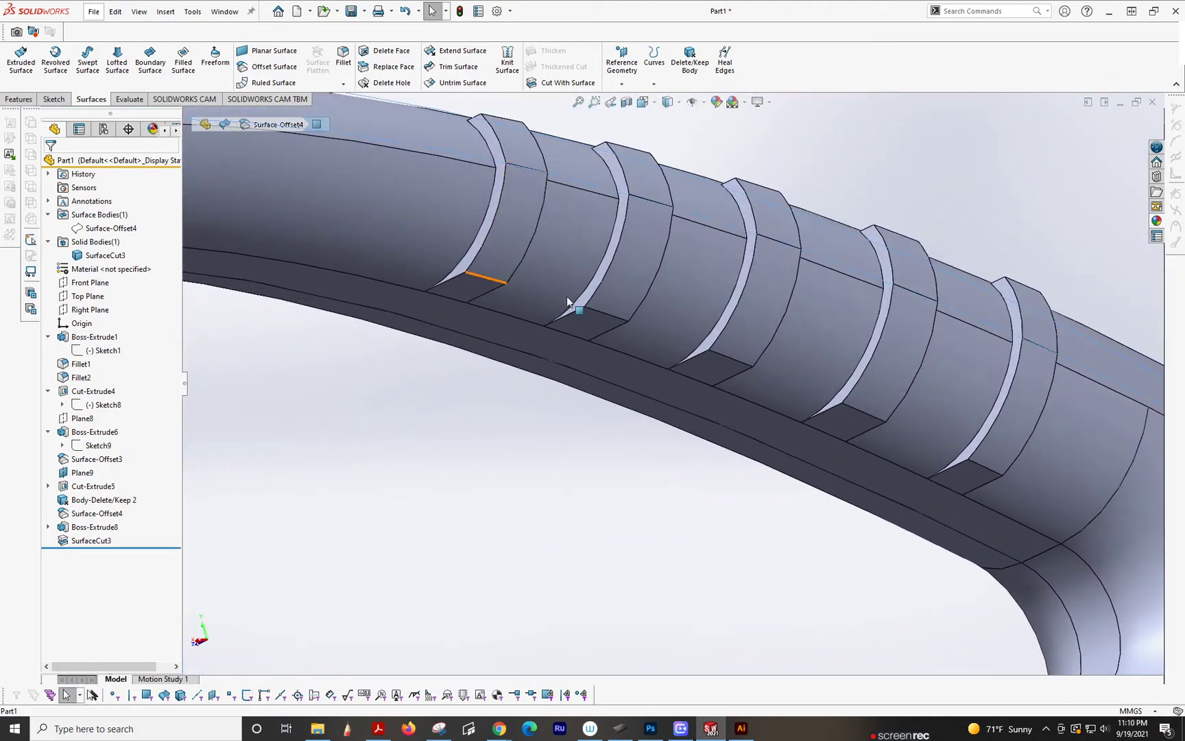
scroll(621, 322, "up", 5)
scroll(608, 343, "down", 3)
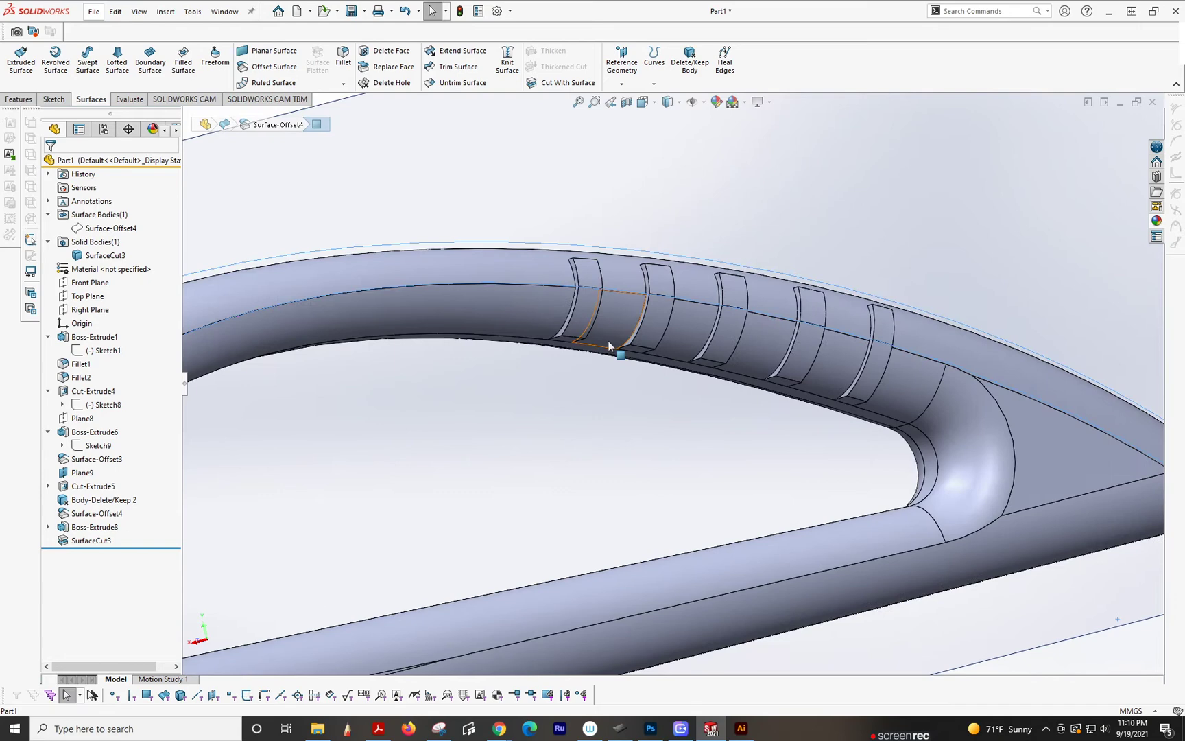
scroll(645, 296, "up", 6)
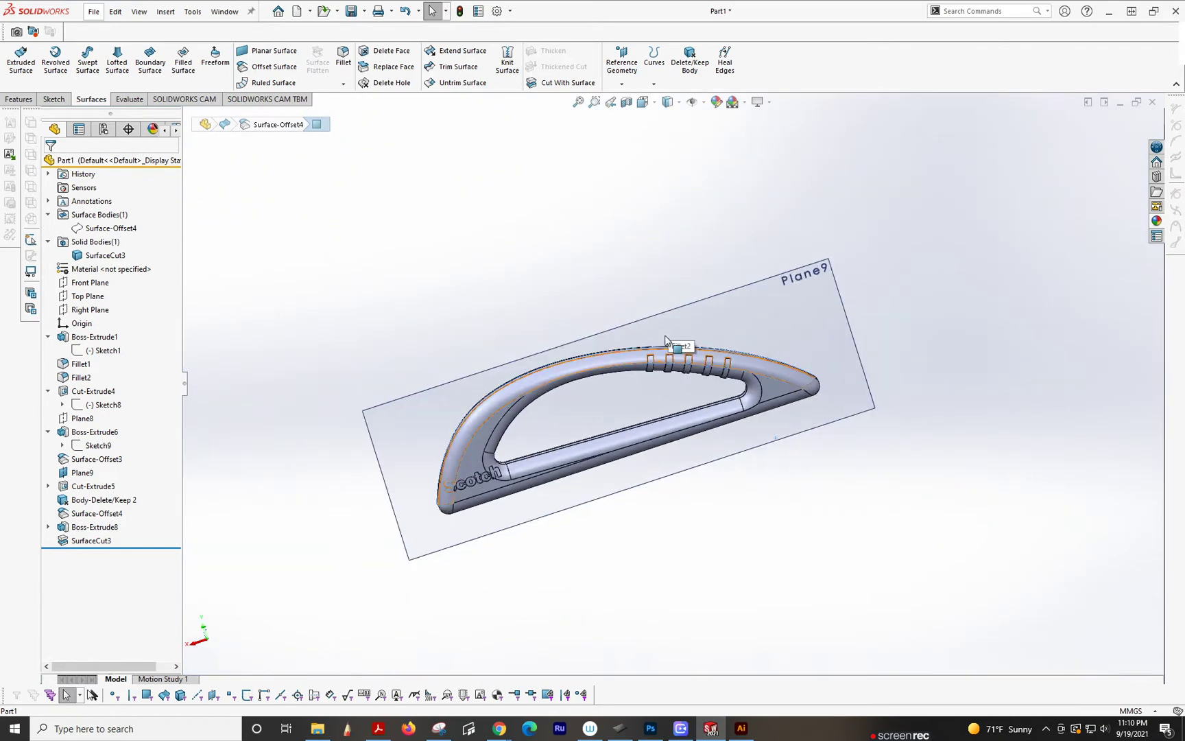
middle_click_drag(665, 339, 583, 324)
scroll(617, 370, "down", 4)
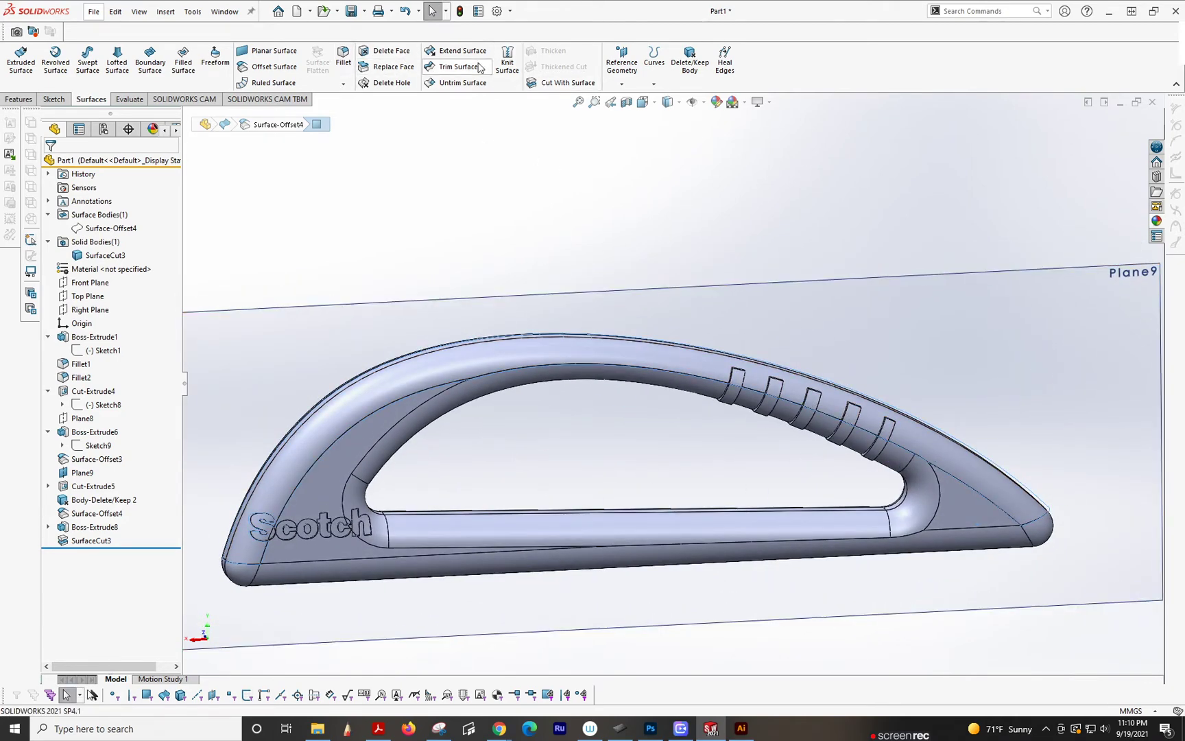
- Start an offset surface and select the handle's upper inner faces
left_click(276, 69)
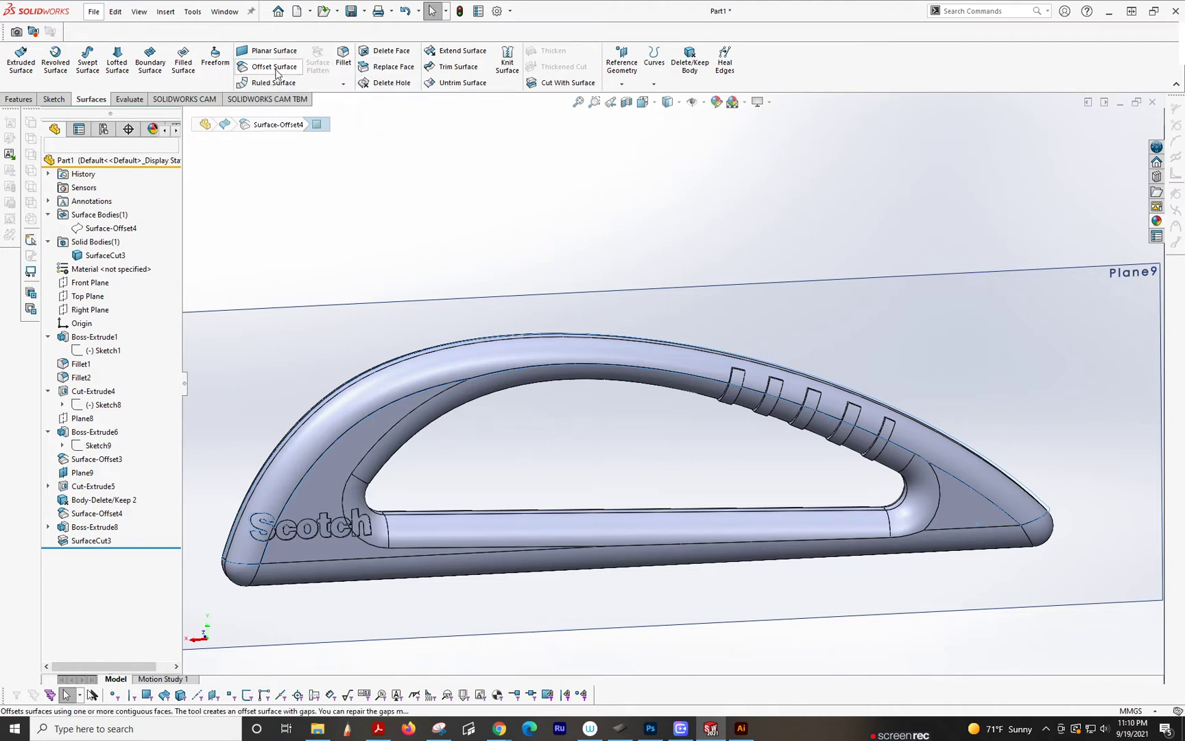
scroll(613, 404, "down", 1)
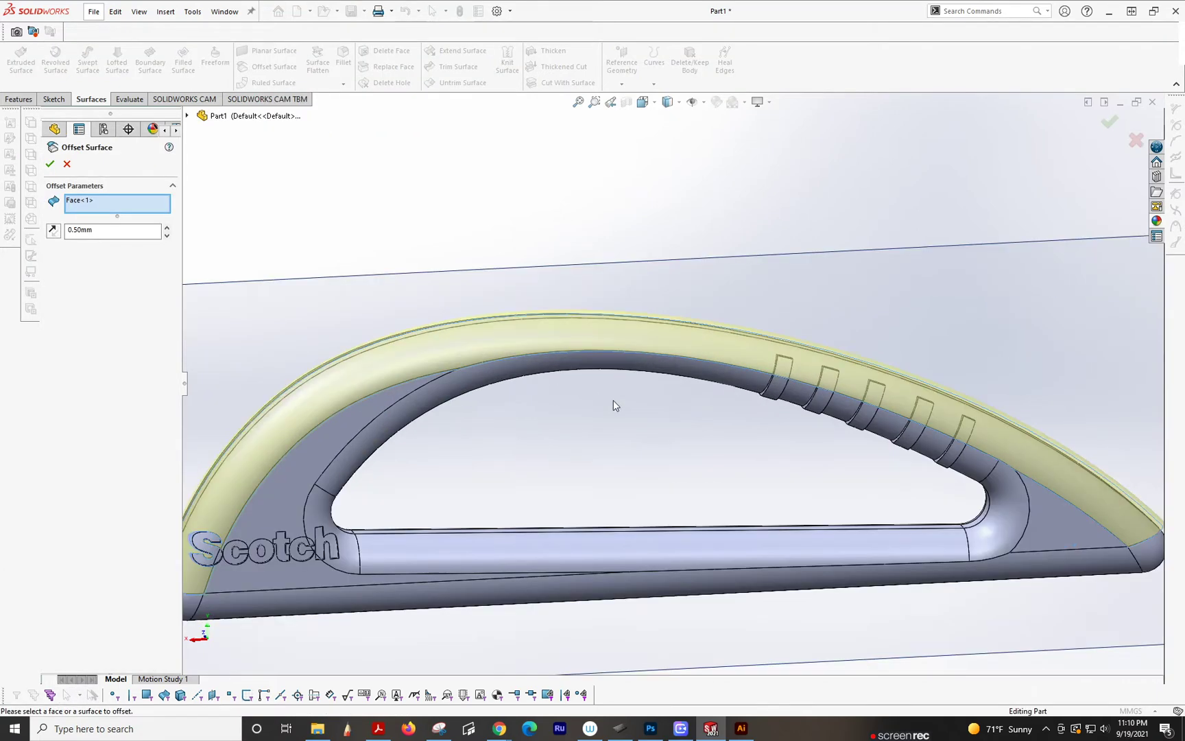
left_click(508, 370)
left_click(413, 384)
middle_click_drag(532, 378, 529, 191)
left_click(583, 396)
left_click(581, 384)
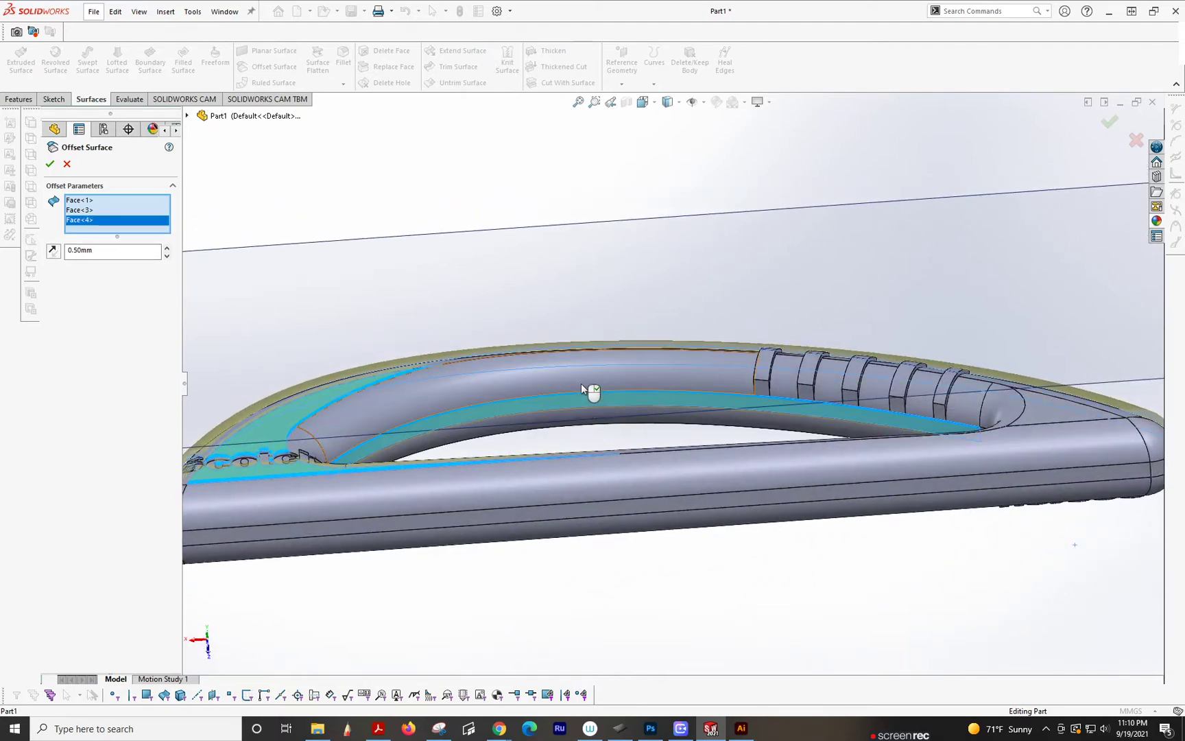
- Add the underside, upper-left and lower band faces, completing the eight-face 0.50 mm offset
middle_click_drag(580, 388, 675, 391)
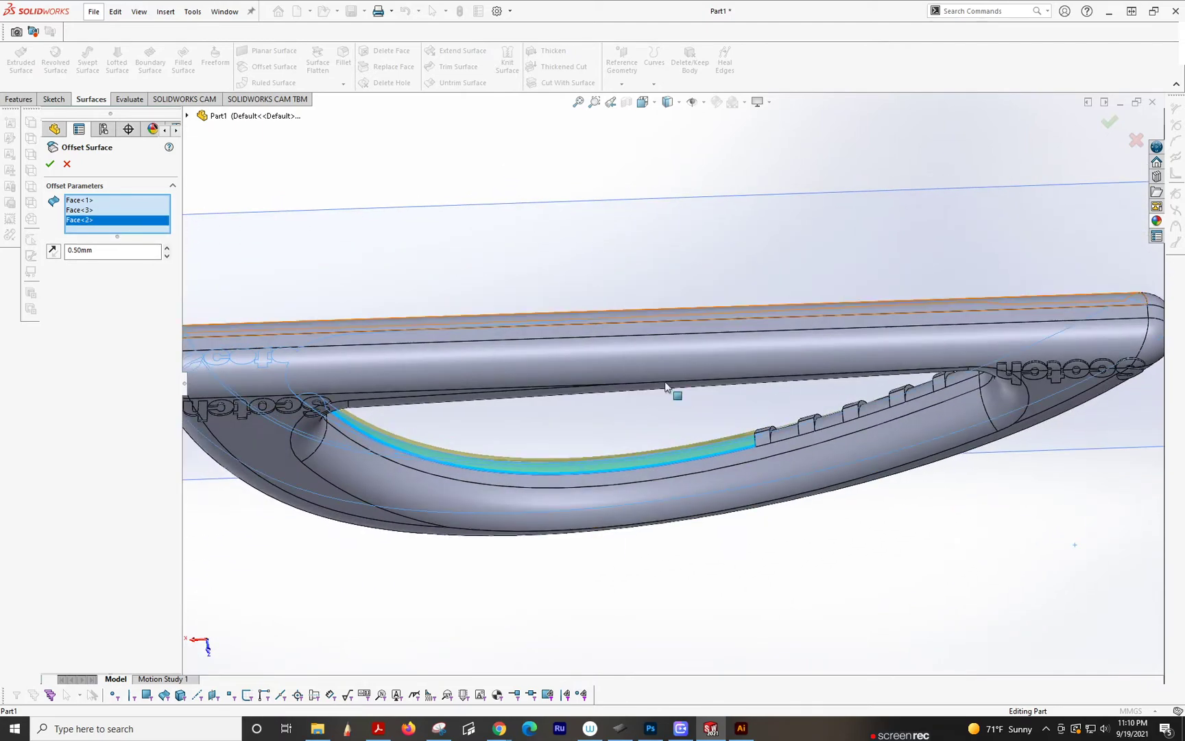
left_click(685, 464)
left_click(691, 475)
middle_click_drag(662, 523, 392, 498)
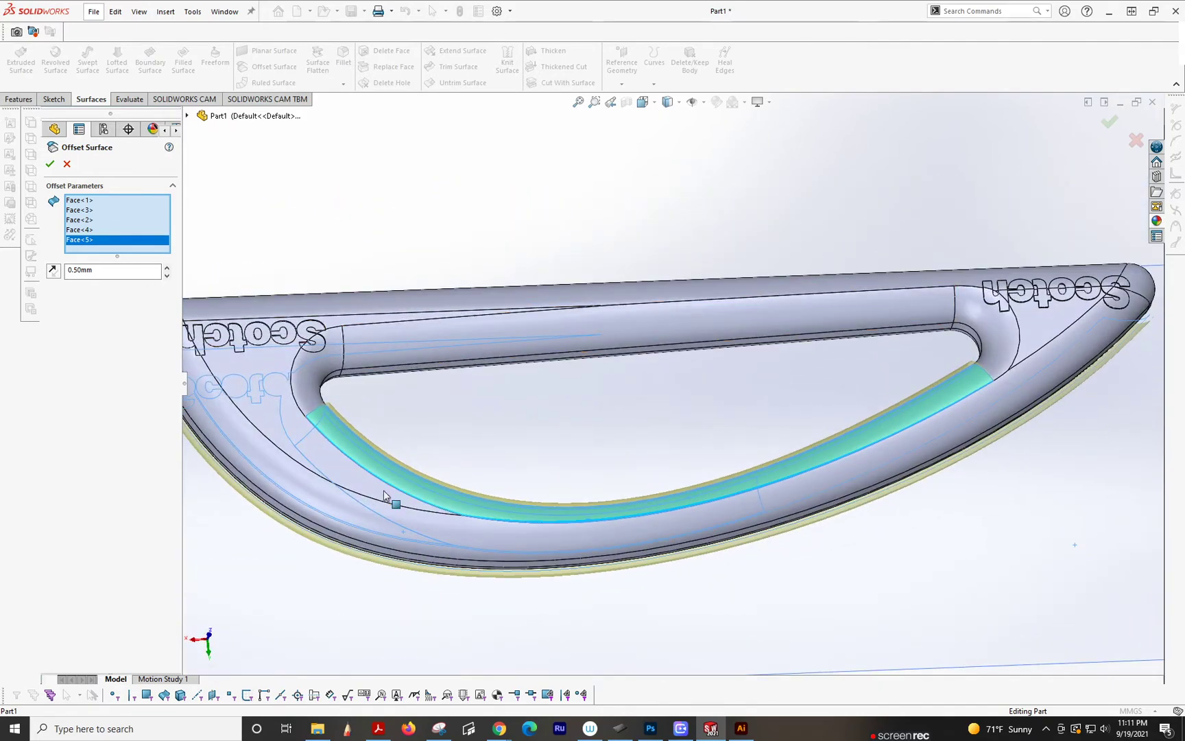
left_click(391, 502)
left_click(532, 557)
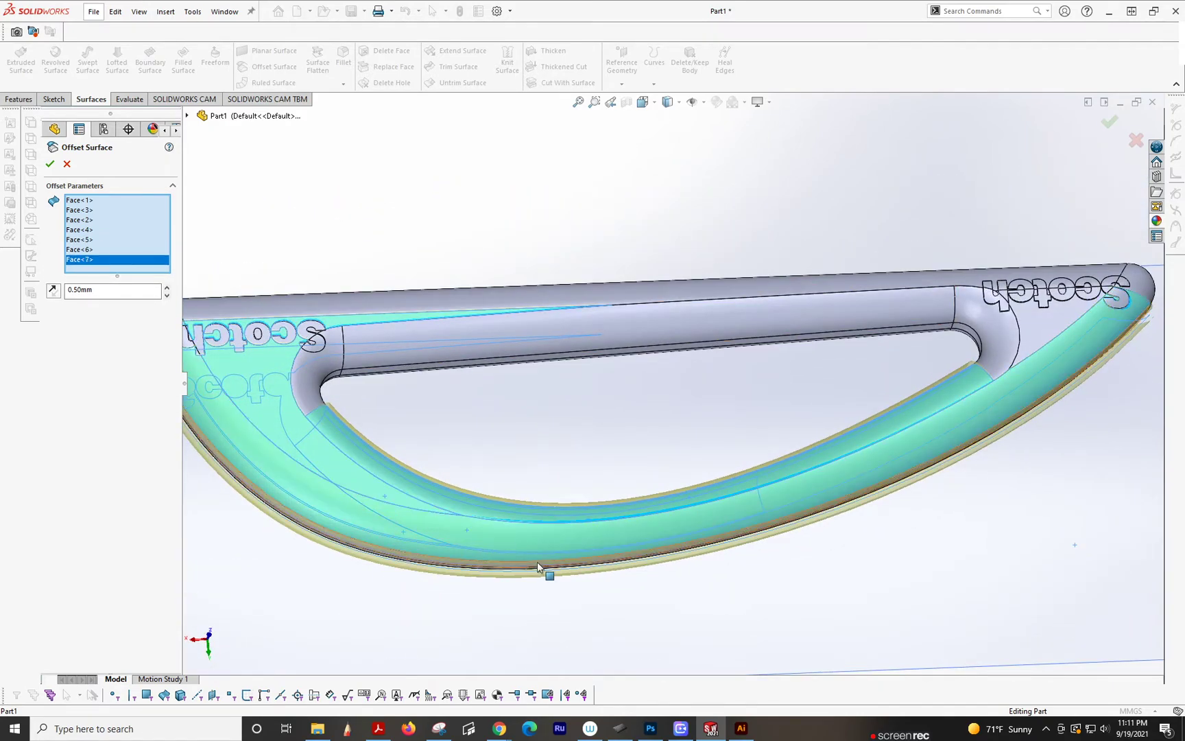
middle_click_drag(537, 564, 576, 468)
left_click(575, 471)
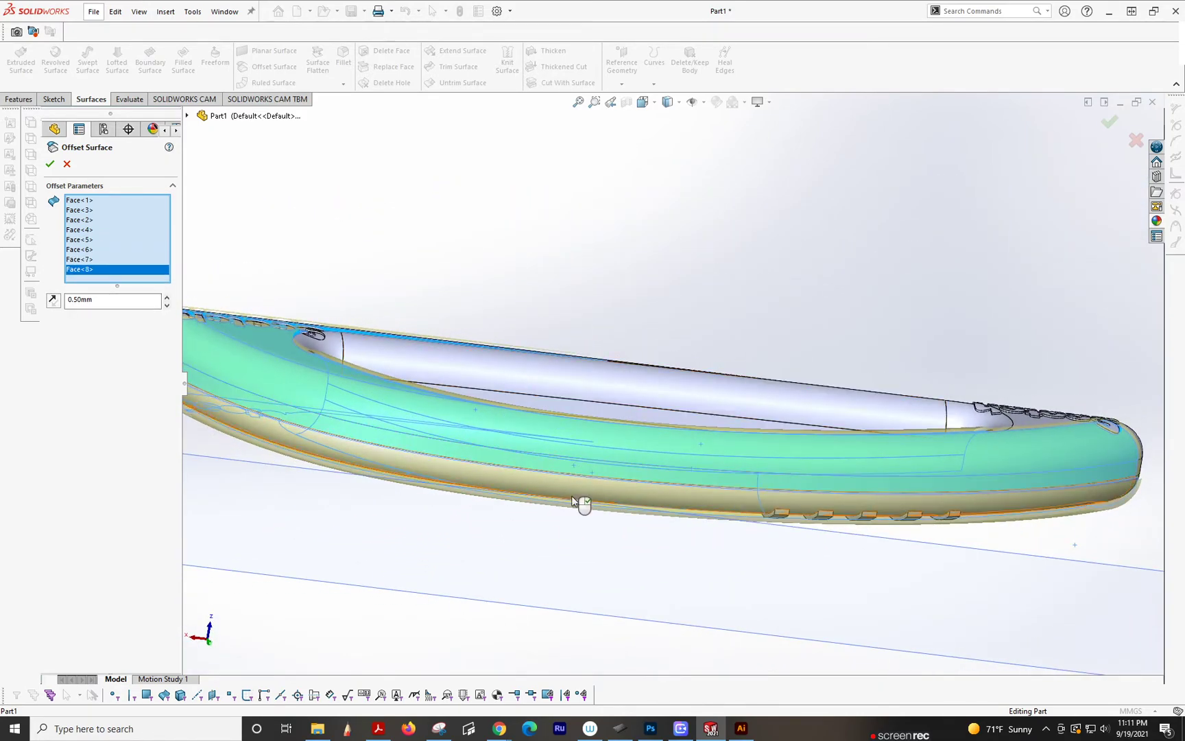
scroll(569, 480, "up", 5)
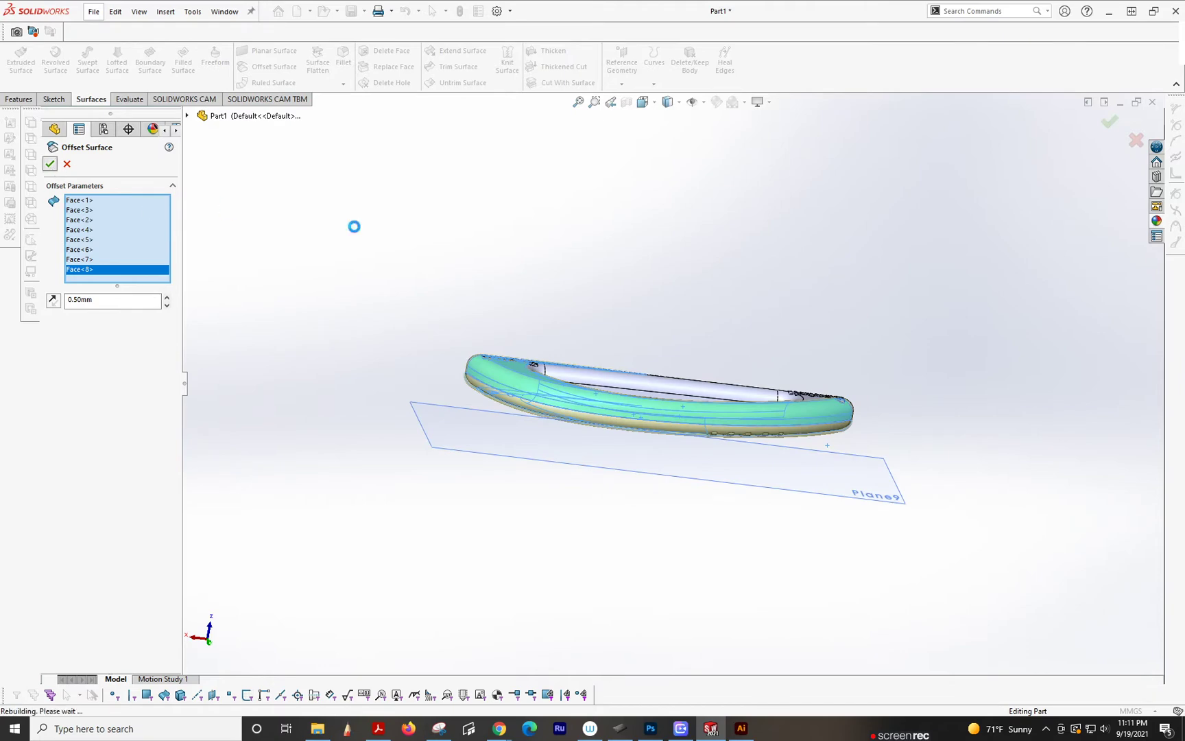
scroll(631, 412, "down", 5)
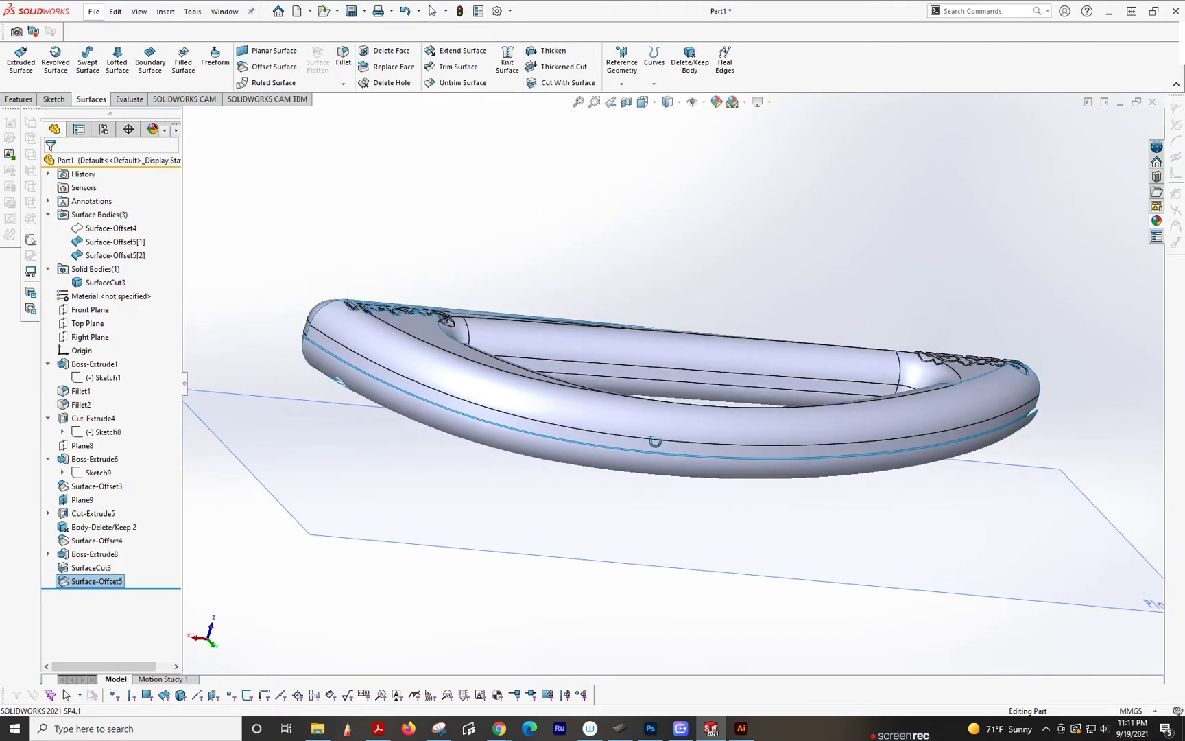
scroll(638, 446, "down", 6)
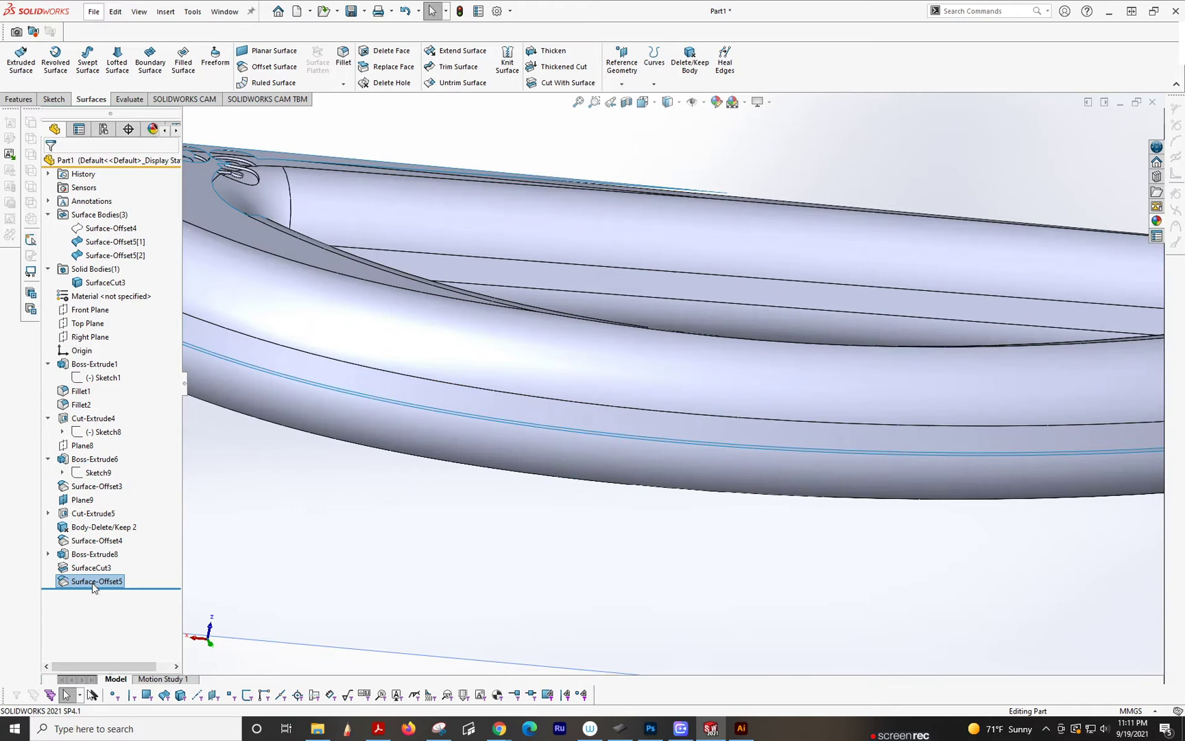
left_click(95, 582)
left_click(101, 549)
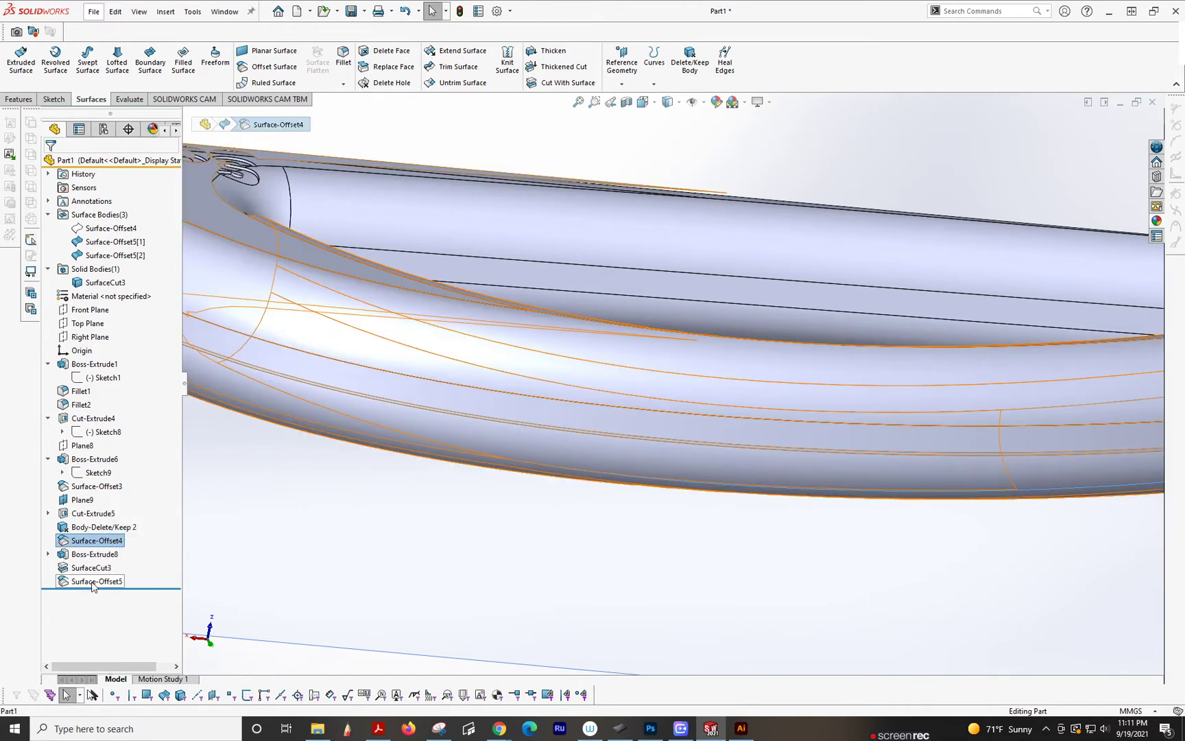
left_click(96, 581)
left_click(104, 546)
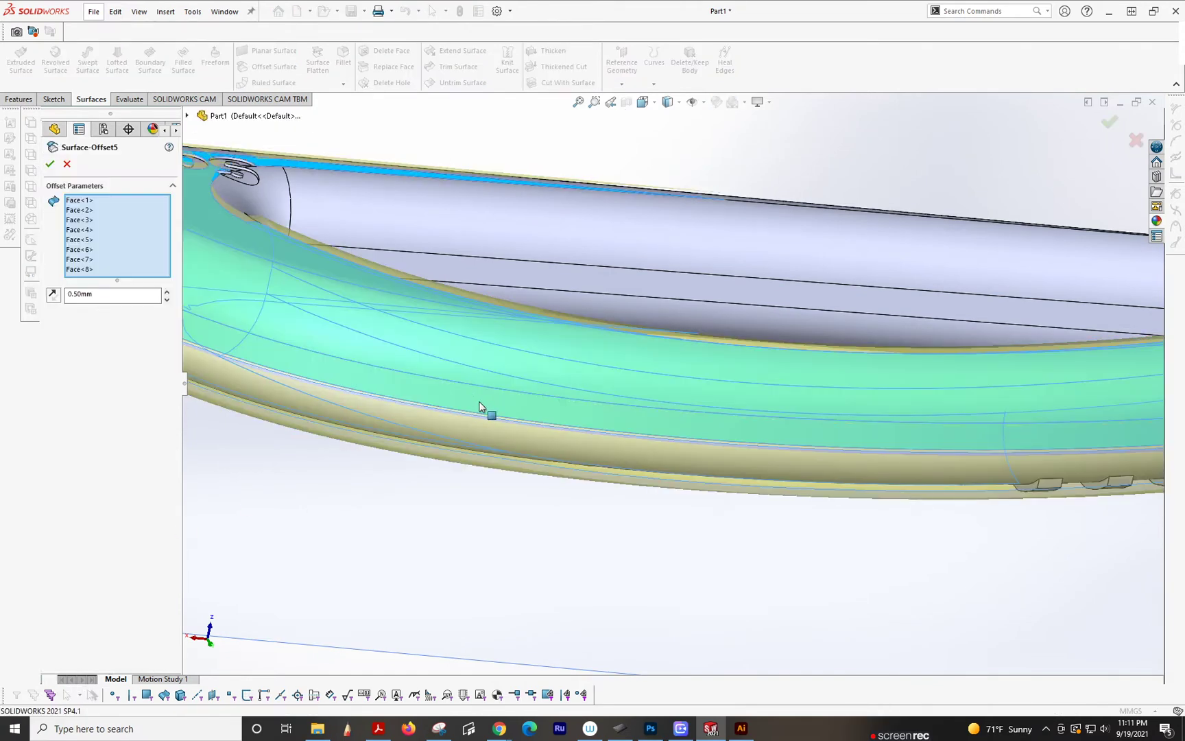
mouse_move(501, 423)
middle_mouse_down()
mouse_move(540, 399)
mouse_move(565, 352)
mouse_move(688, 402)
mouse_move(693, 415)
mouse_move(675, 441)
mouse_move(713, 414)
mouse_move(679, 450)
mouse_move(611, 481)
mouse_move(587, 454)
mouse_move(606, 416)
mouse_move(583, 425)
mouse_move(521, 416)
middle_mouse_up()
scroll(753, 450, "down", 5)
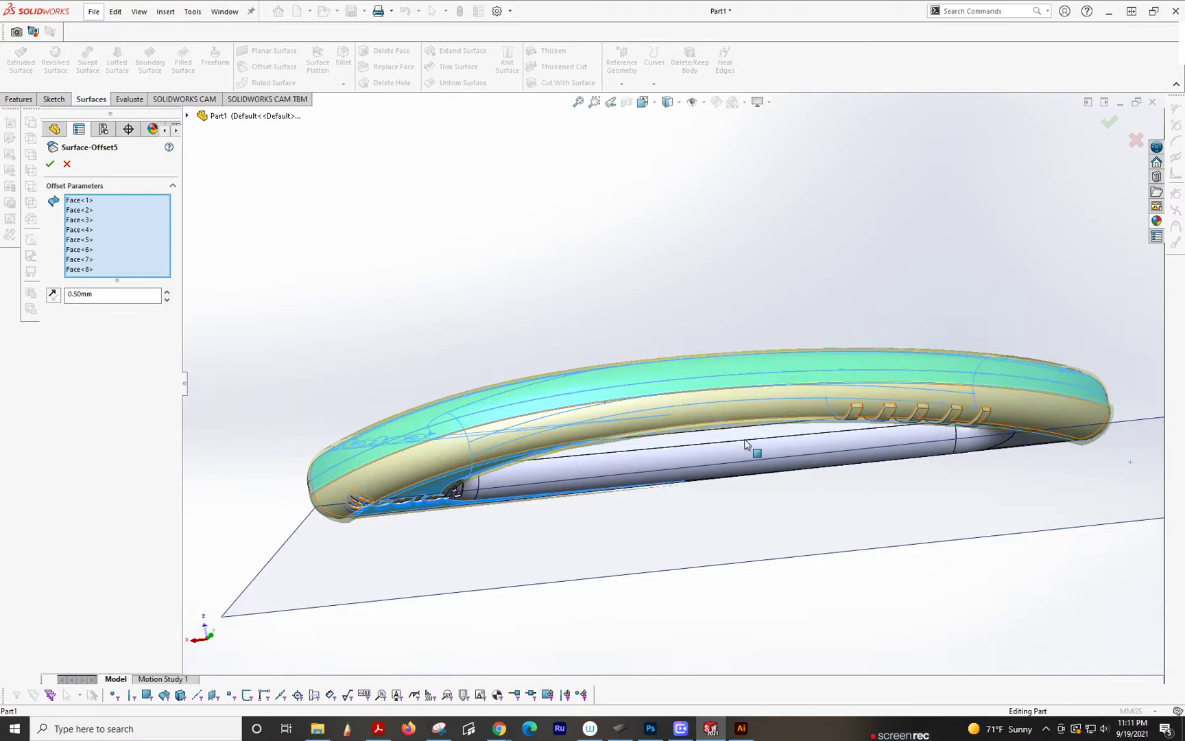
scroll(901, 432, "up", 5)
middle_click_drag(901, 428, 738, 365)
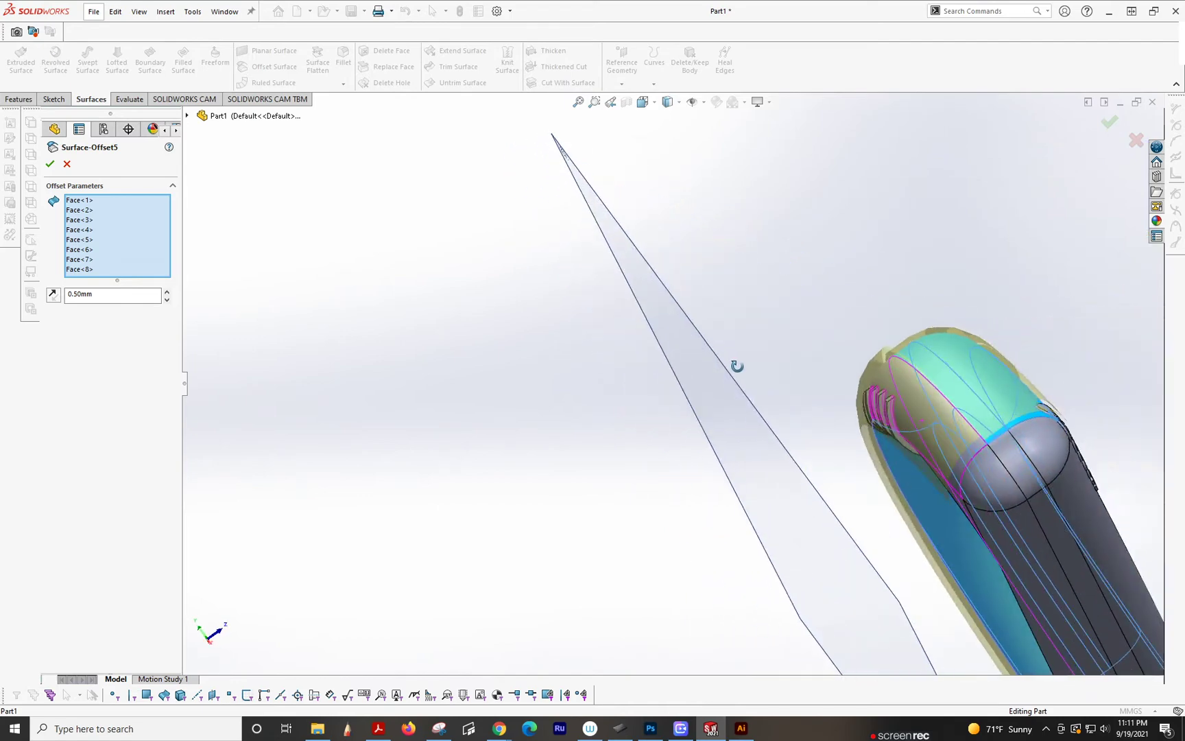
scroll(949, 442, "up", 5)
left_click(936, 444)
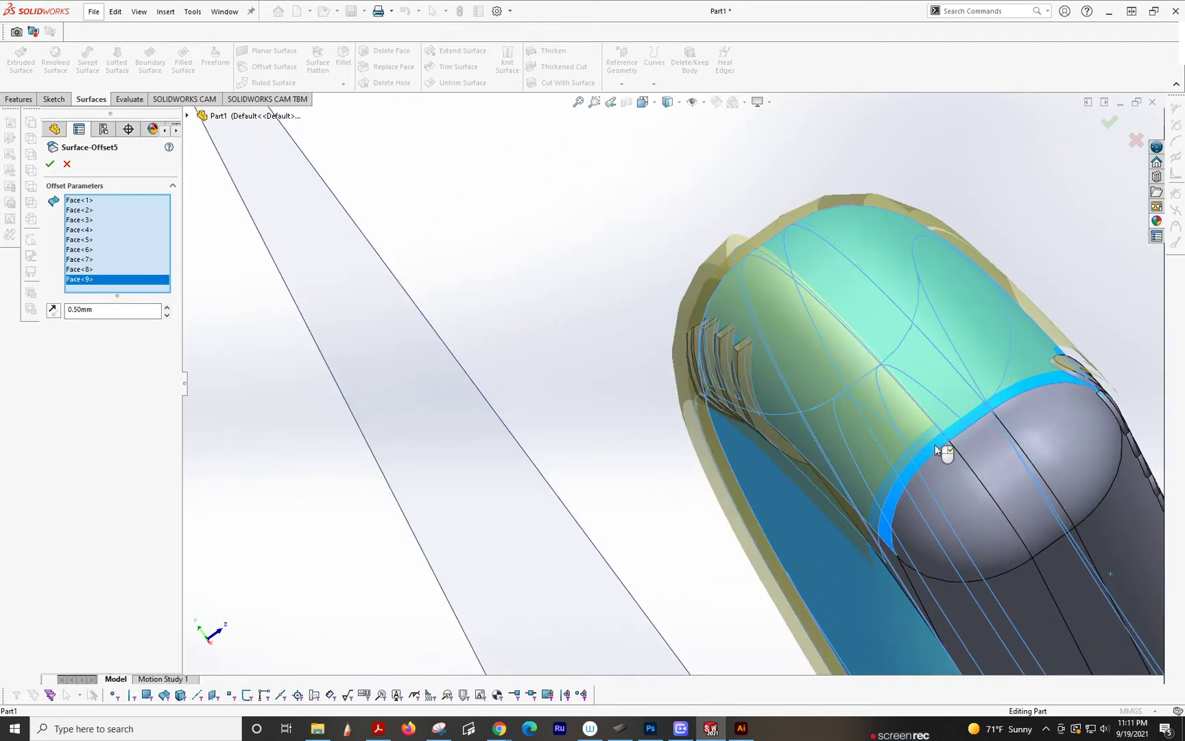
scroll(944, 444, "up", 2)
scroll(901, 449, "down", 3)
middle_click_drag(892, 394, 890, 437)
middle_click_drag(804, 390, 1057, 302)
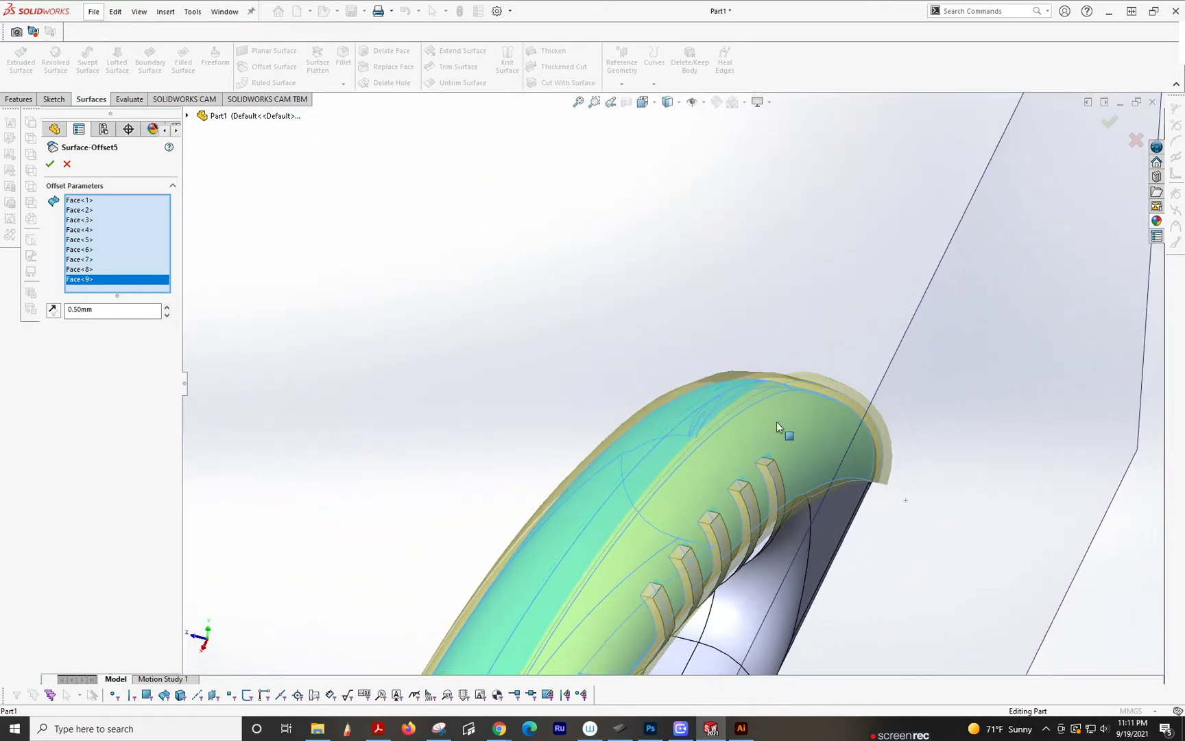
scroll(777, 421, "down", 3)
middle_click_drag(703, 504, 603, 346)
scroll(591, 629, "down", 2)
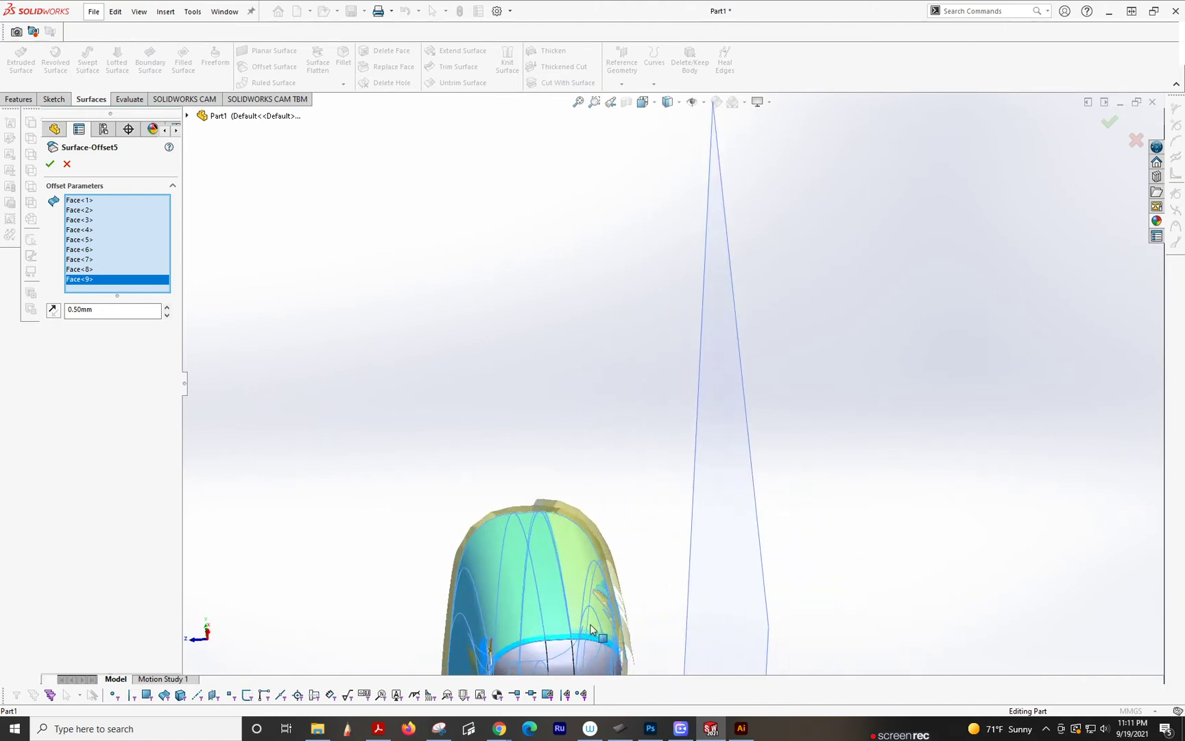
scroll(591, 629, "down", 4)
middle_click_drag(617, 571, 584, 474)
left_click(727, 506)
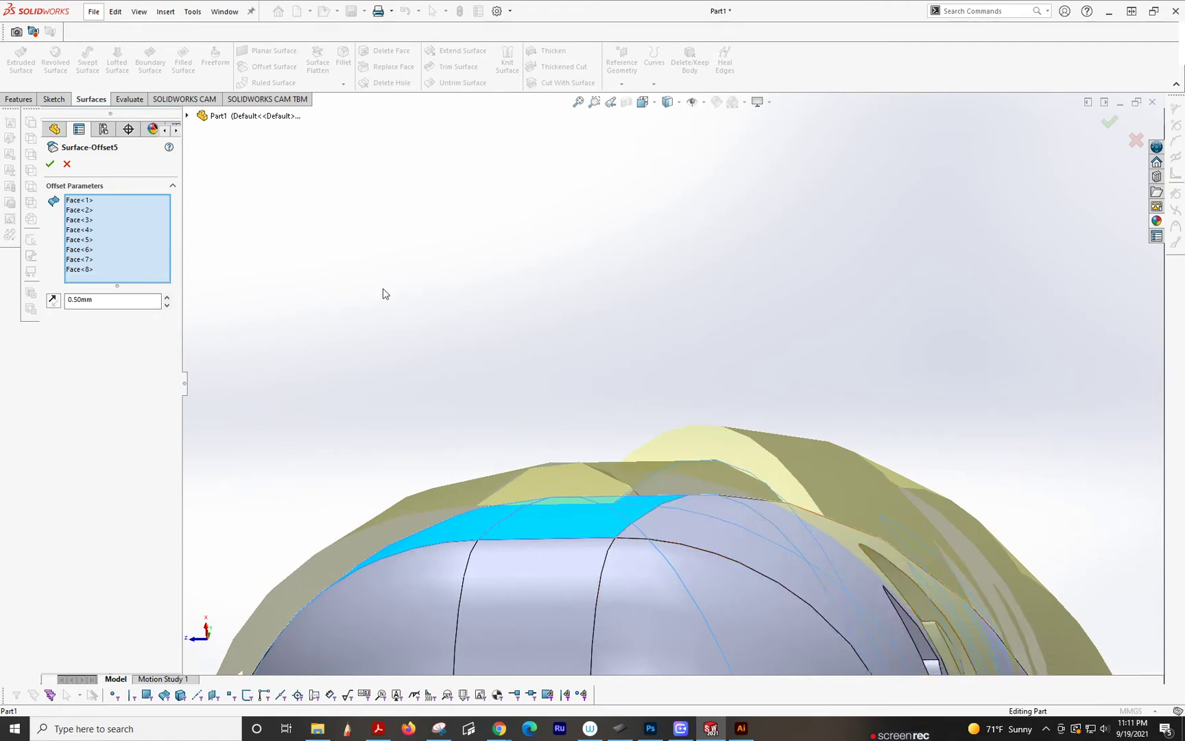
- Confirm the pending offset edit and delete the Surface-Offset5 feature
left_click(67, 165)
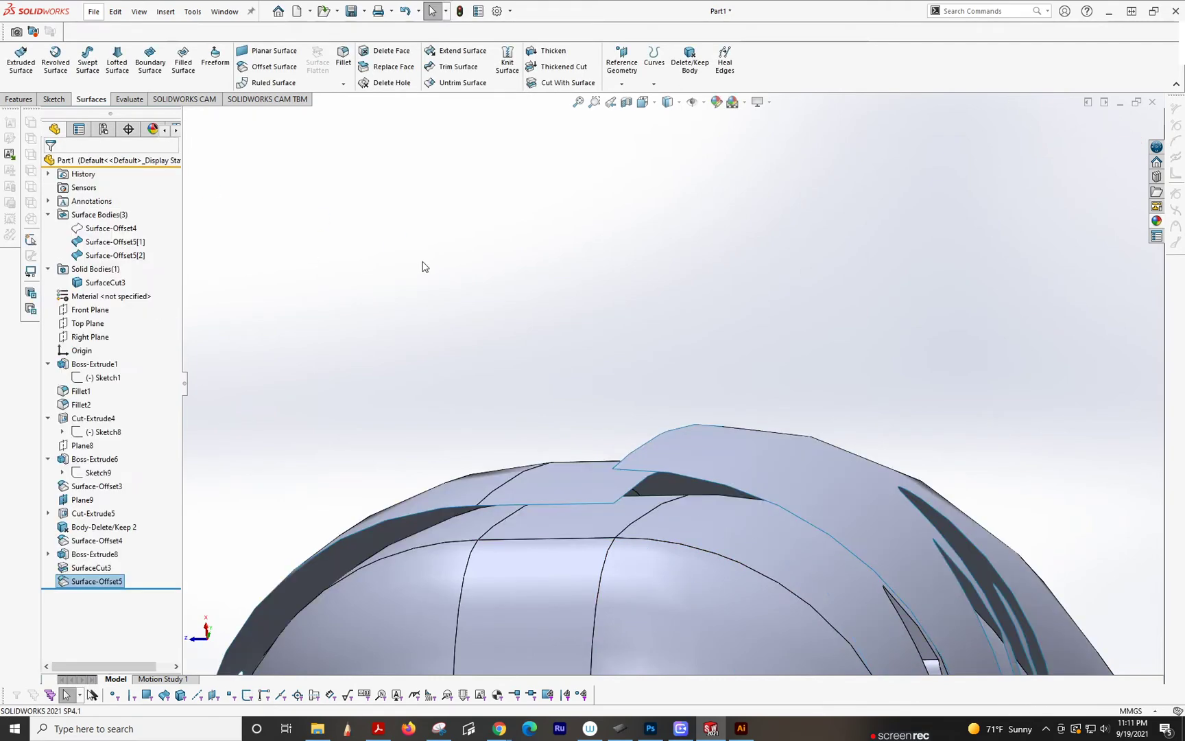
middle_click_drag(684, 414, 439, 535)
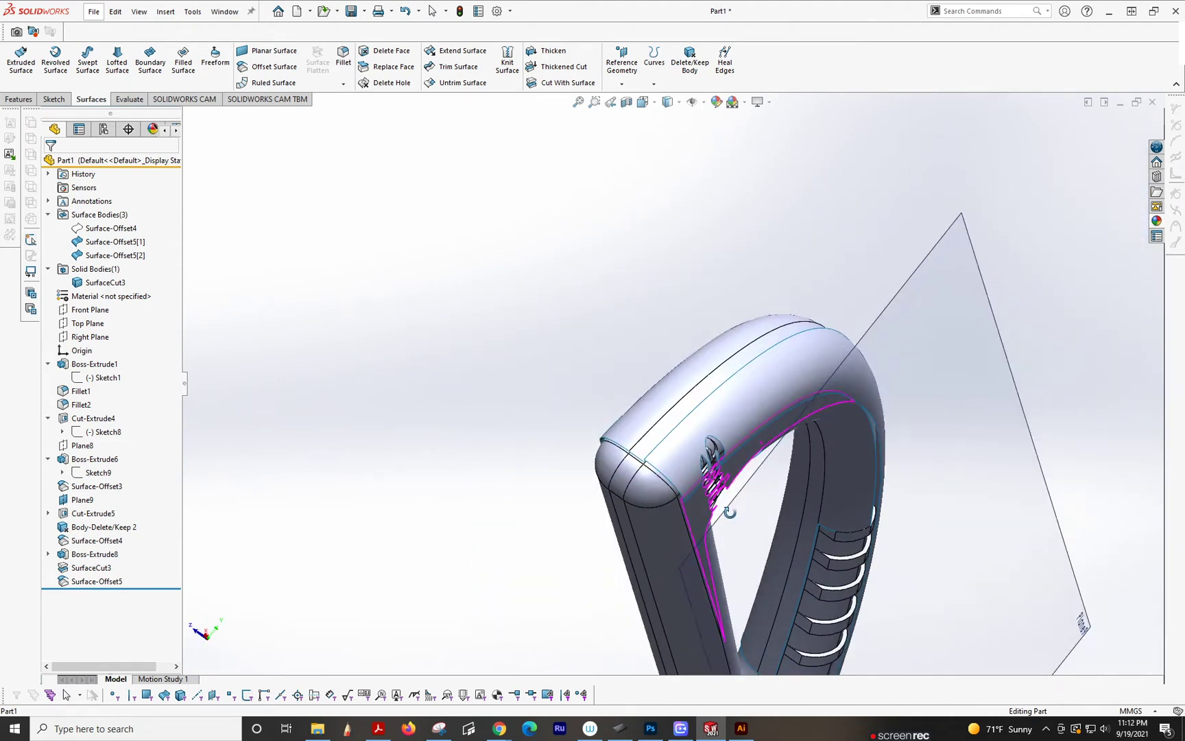
right_click(62, 581)
left_click(93, 538)
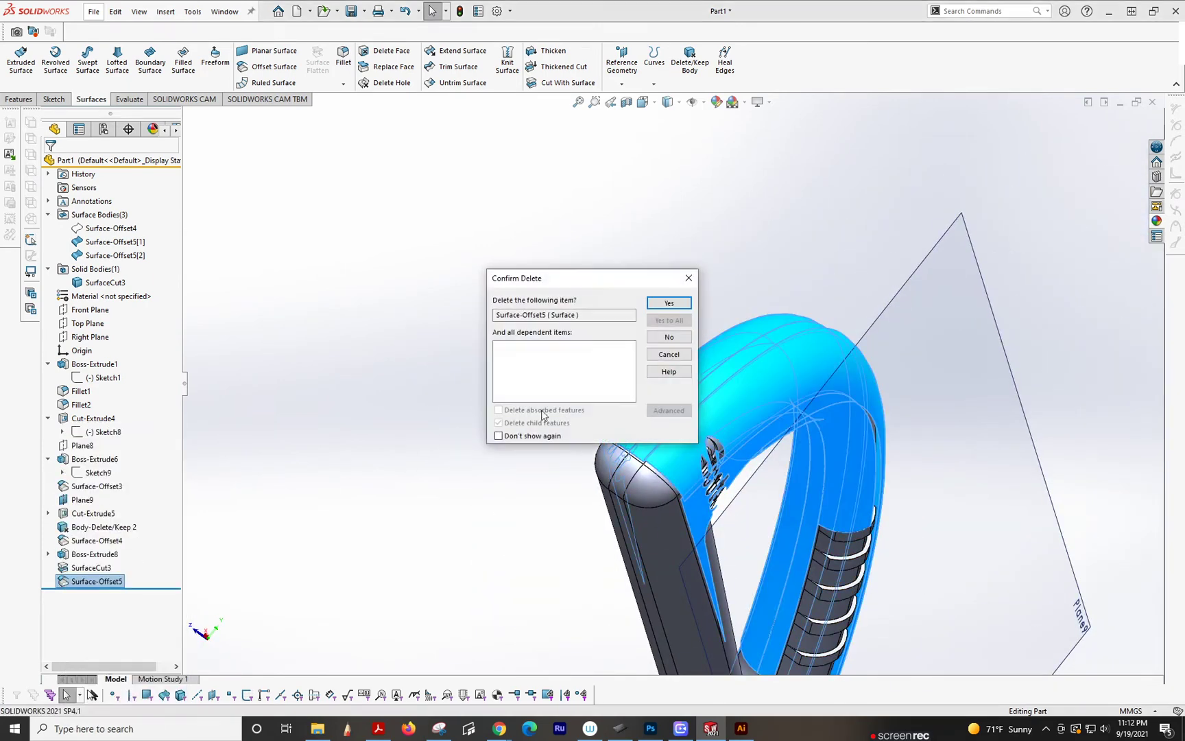
left_click(669, 303)
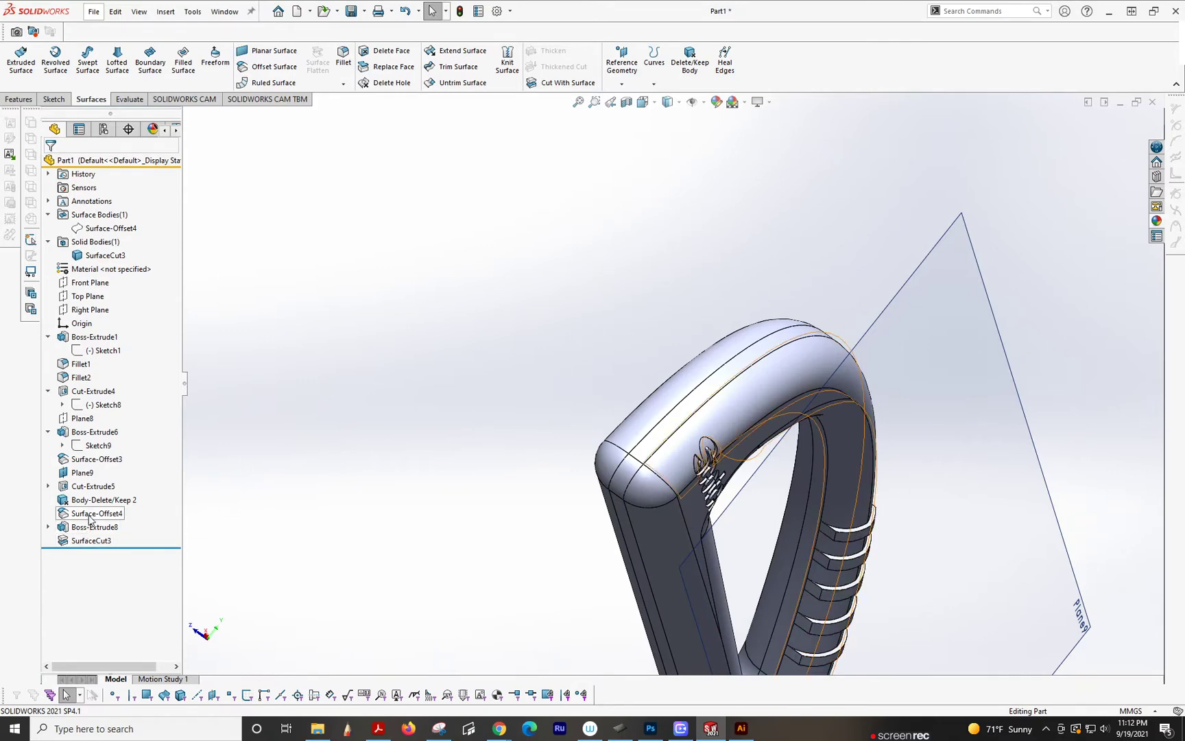
- Remove the Surface-Offset4 body with Delete/Keep Body
left_click(93, 230)
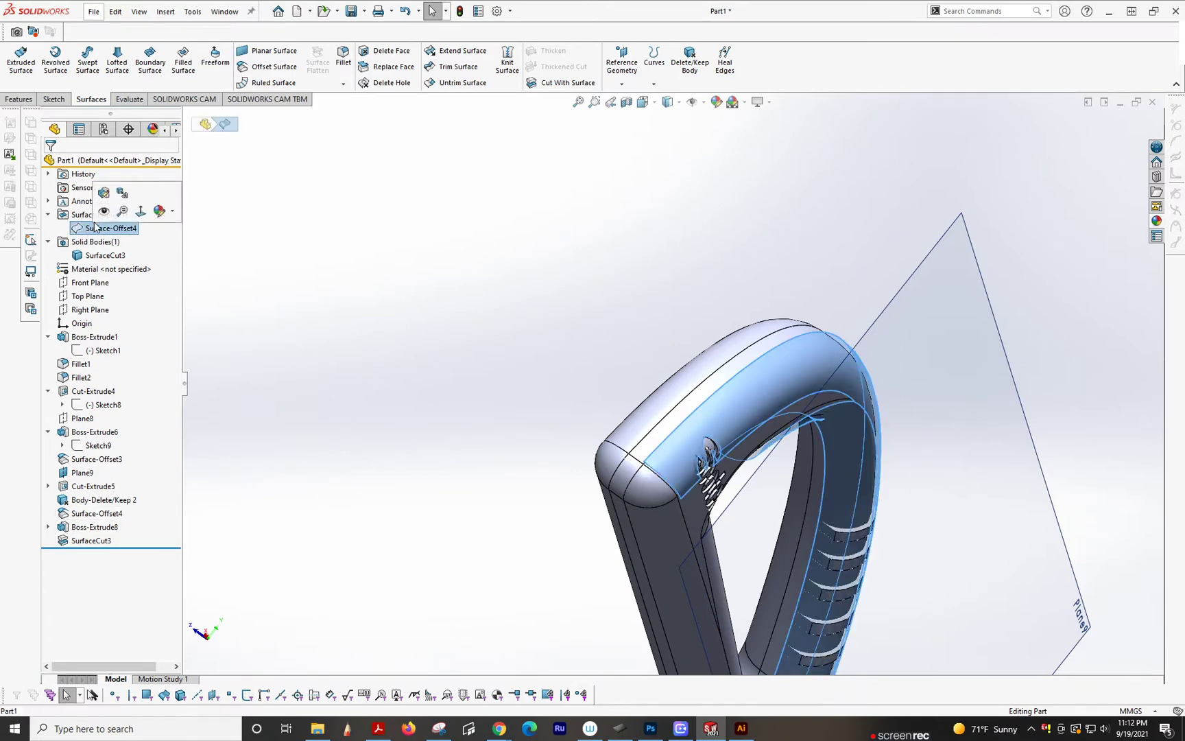
right_click(94, 227)
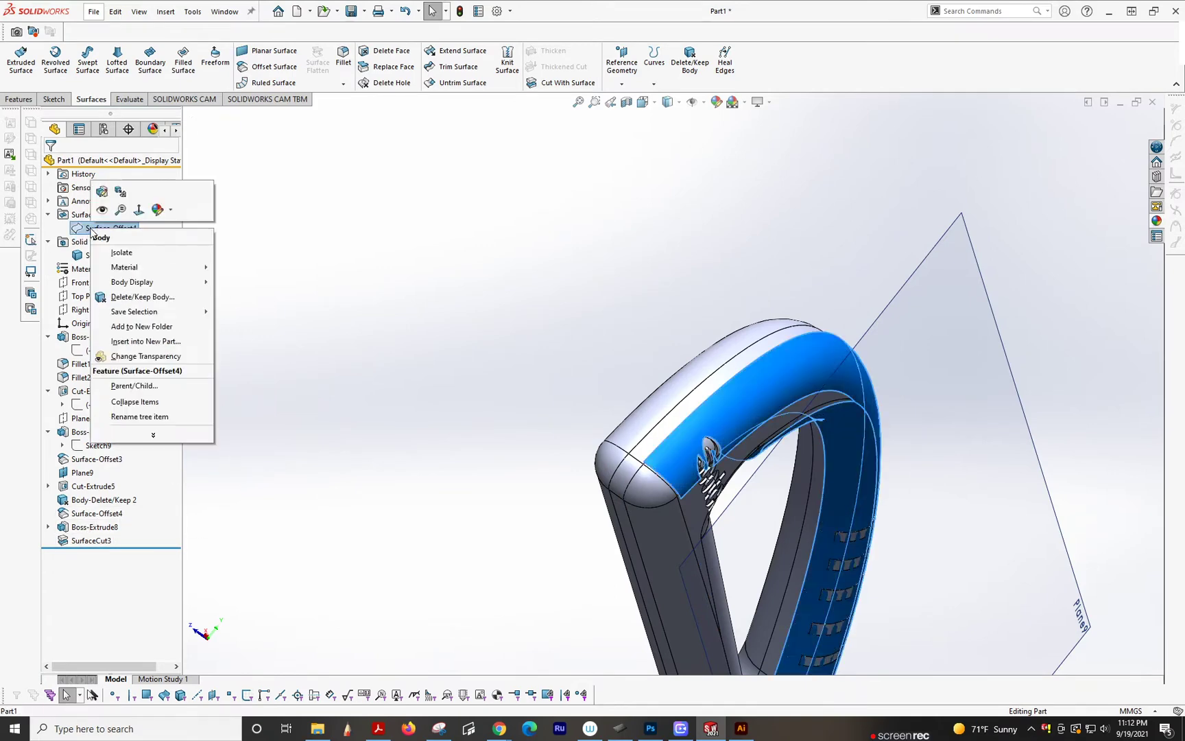
left_click(136, 297)
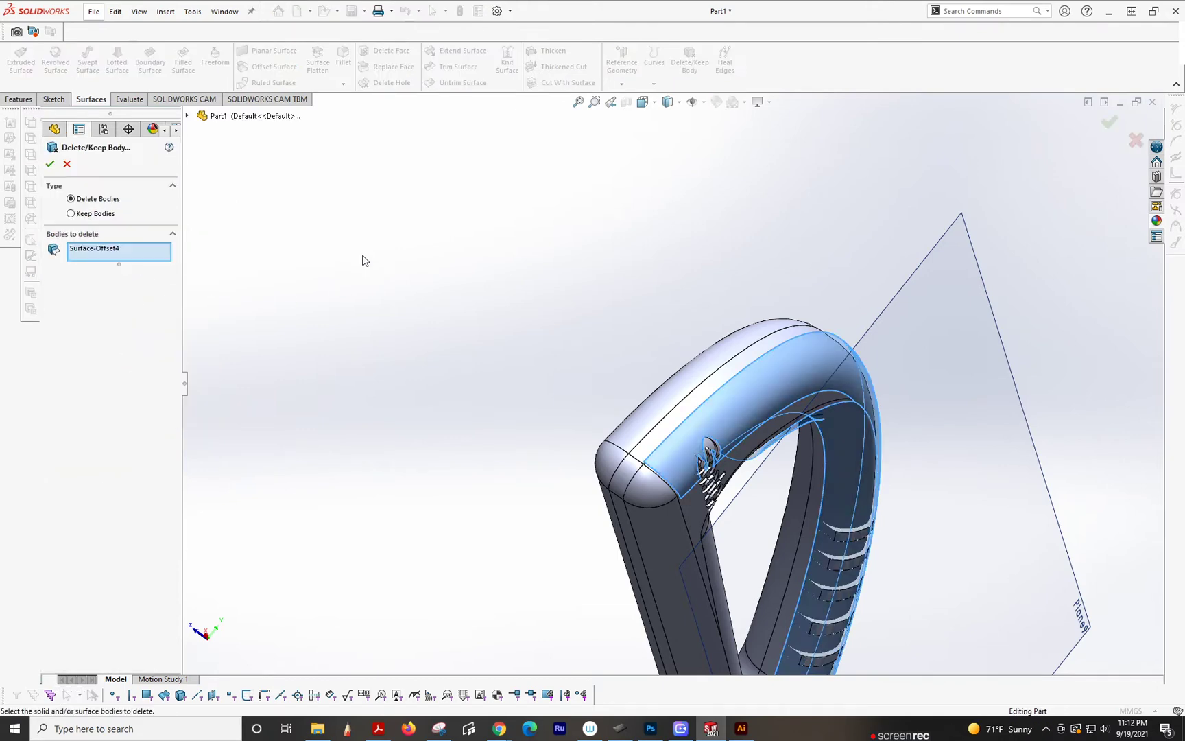
left_click(50, 164)
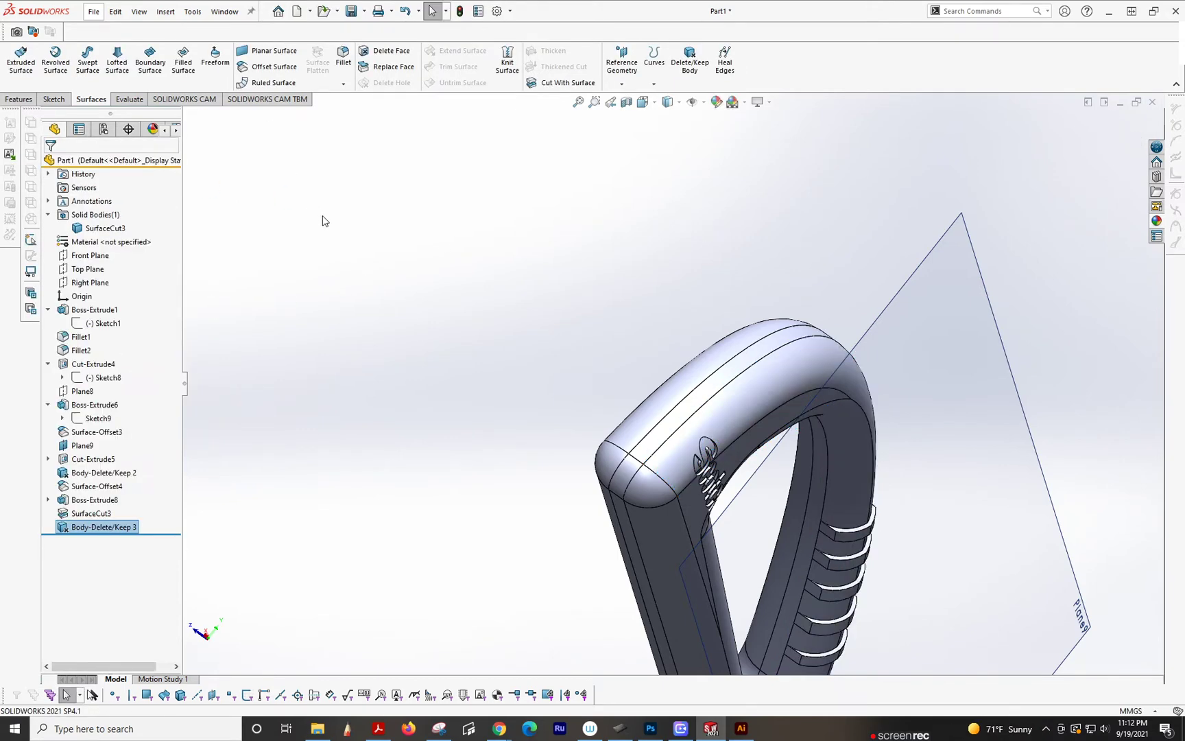
- Start a new offset surface and select five top faces of the handle
left_click(273, 67)
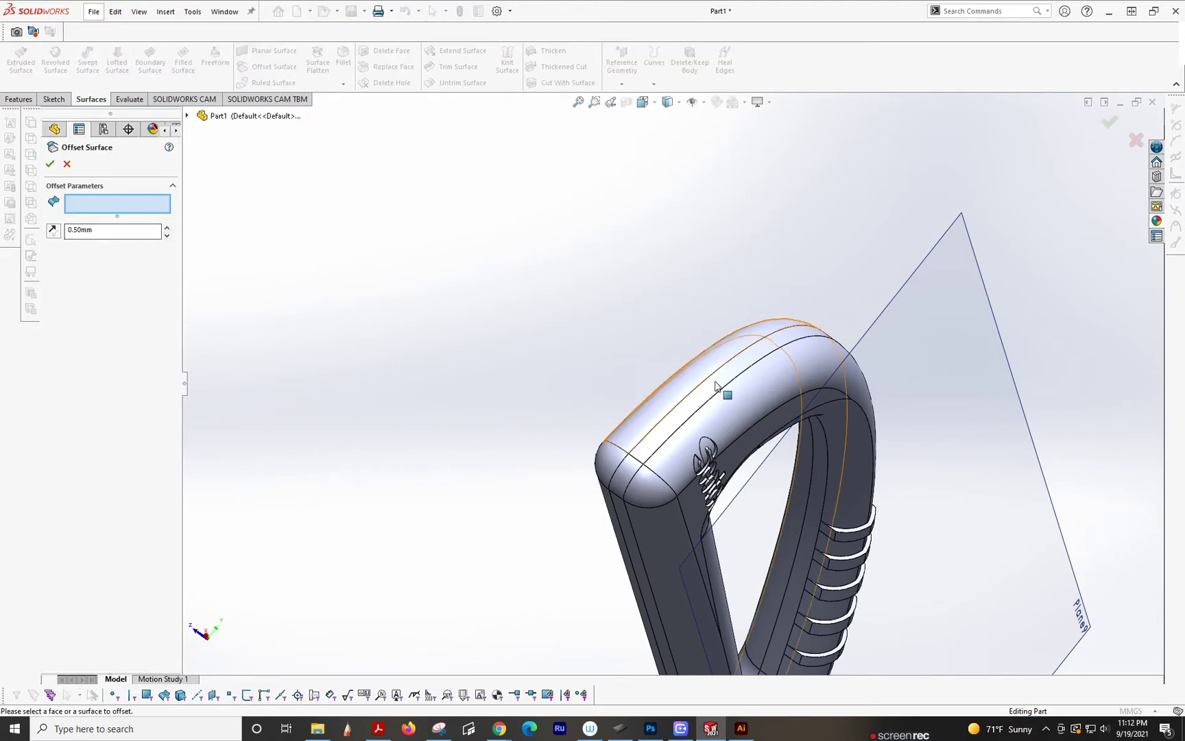
left_click(756, 374)
left_click(752, 358)
left_click(740, 341)
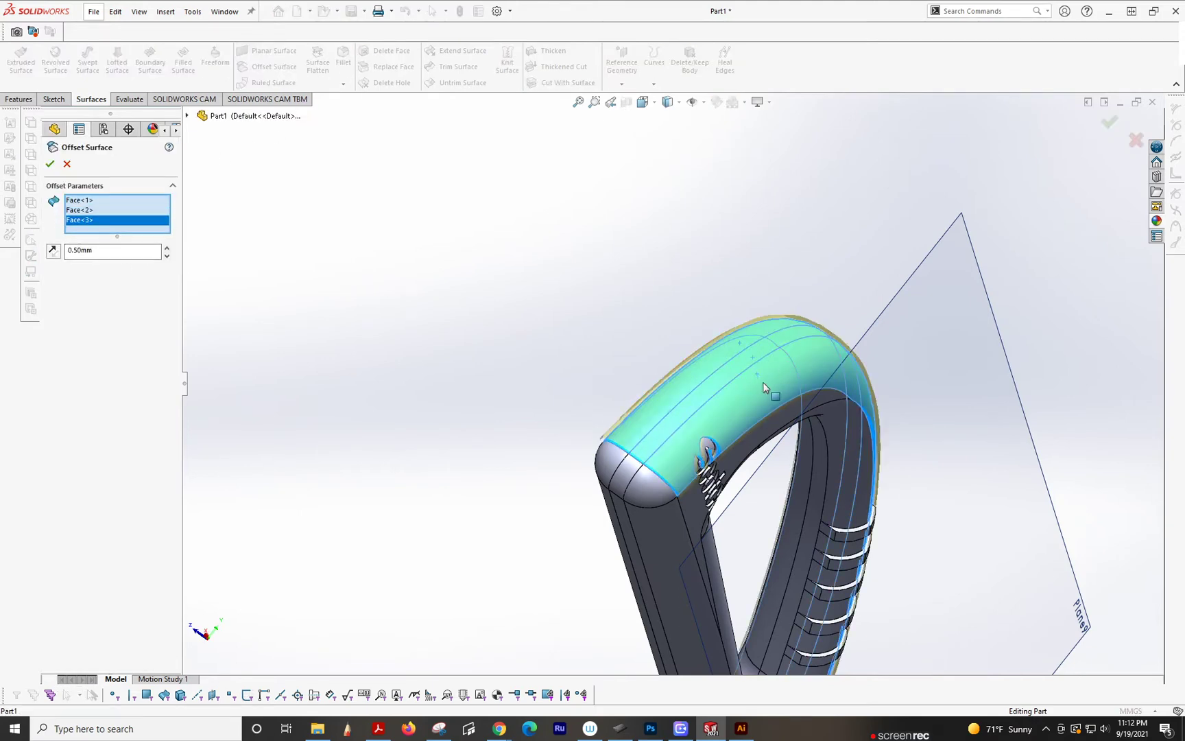
middle_click_drag(763, 383, 1052, 432)
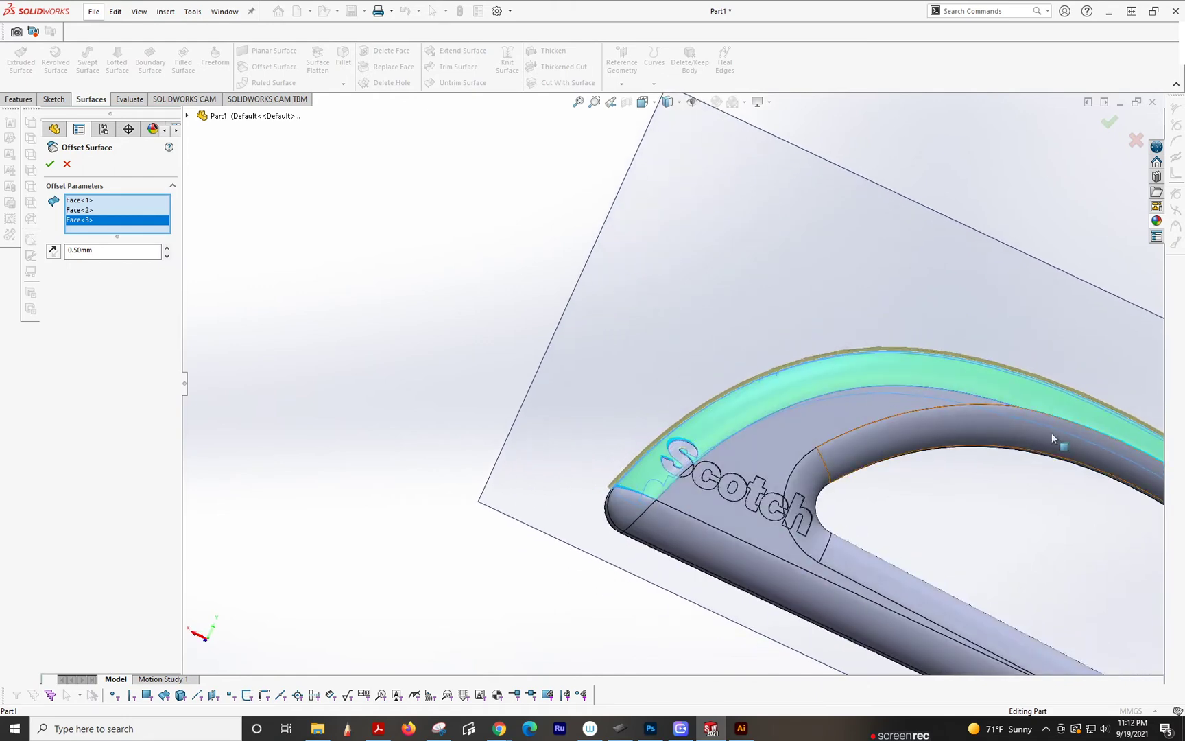
left_click(1056, 432)
left_click(985, 410)
- Add three more handle faces and confirm the 0.50 mm Surface-Offset6
middle_click_drag(985, 410, 1006, 312)
left_click(1102, 479)
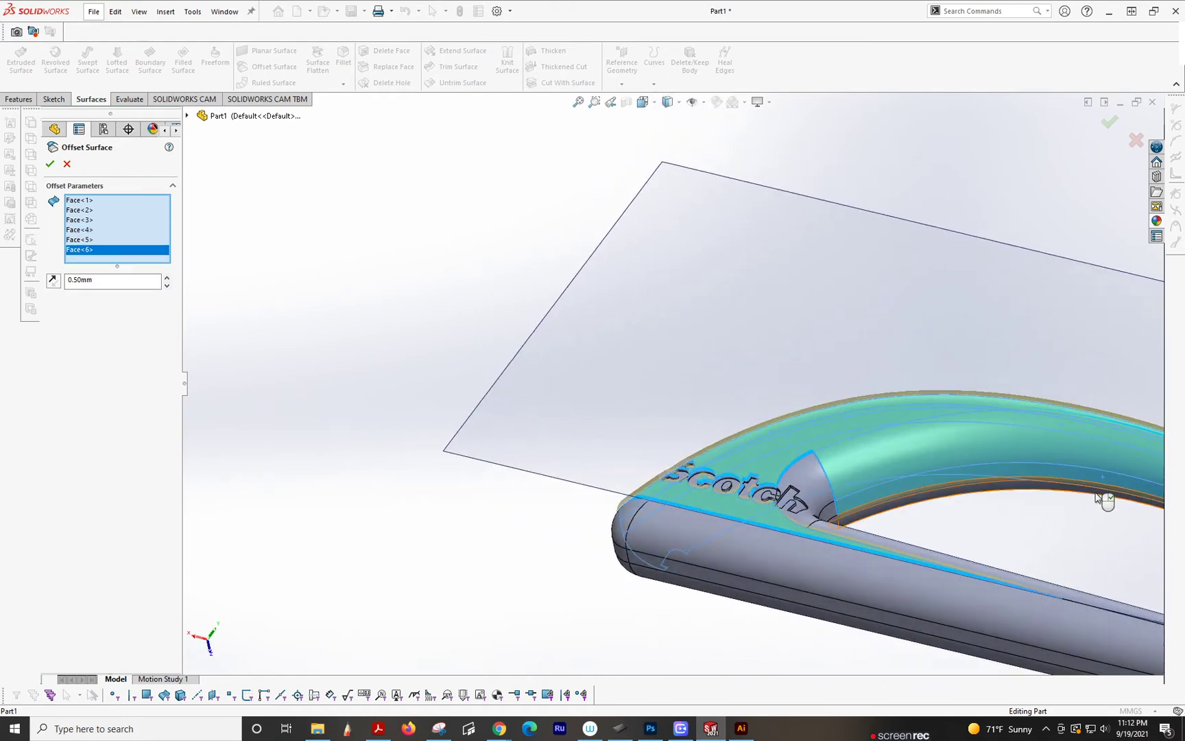
left_click(1105, 506)
middle_click_drag(1105, 506, 809, 411)
left_click(810, 489)
scroll(810, 490, "up", 5)
scroll(806, 396, "down", 4)
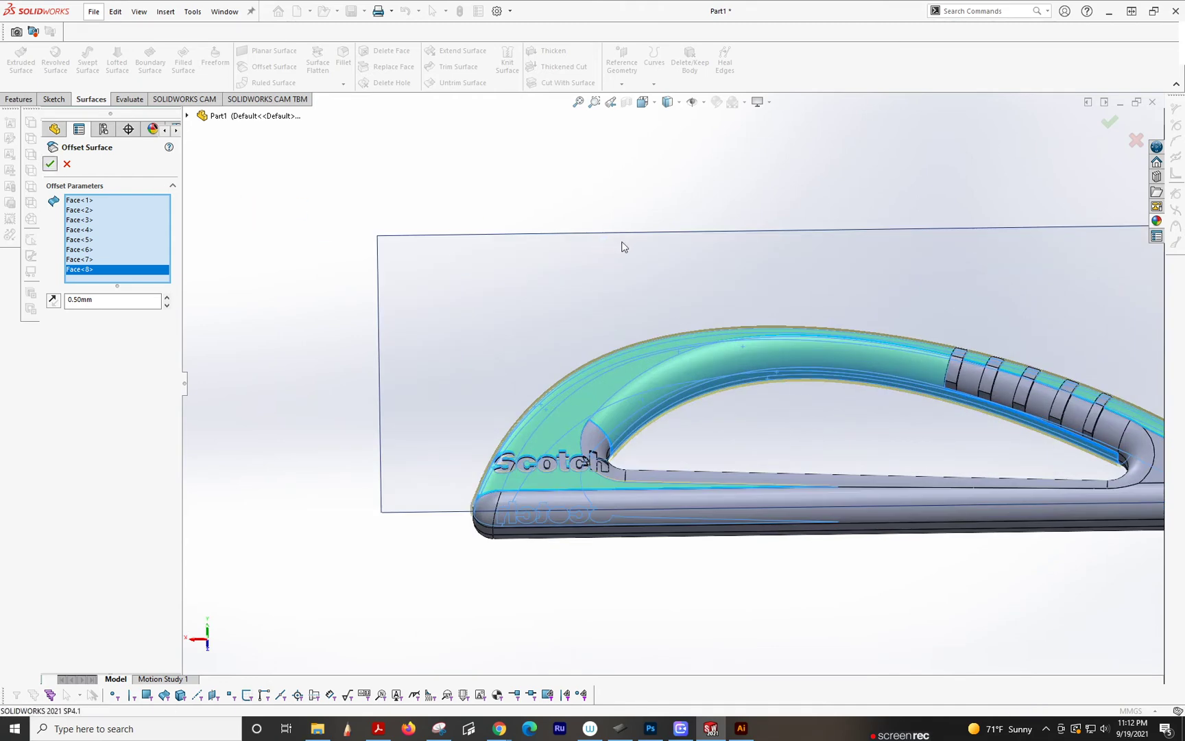
key("Return")
- Turn the model to the Back view
left_click(645, 104)
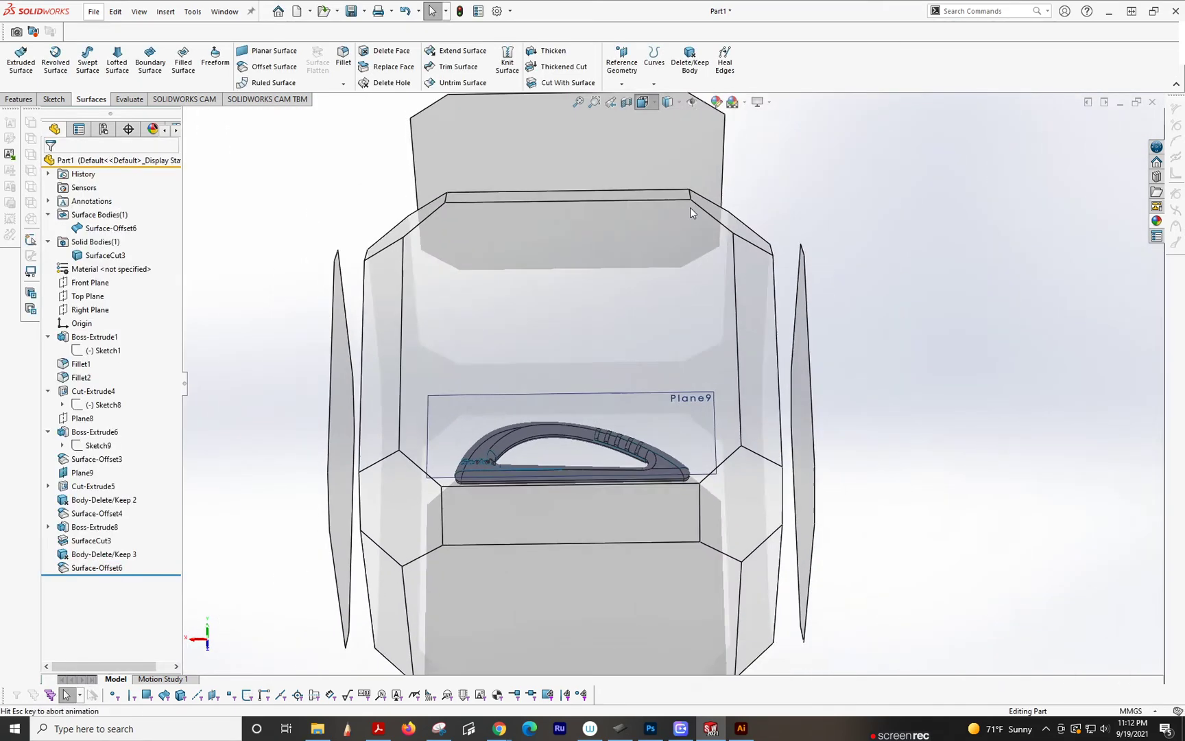
left_click(567, 415)
scroll(600, 363, "down", 6)
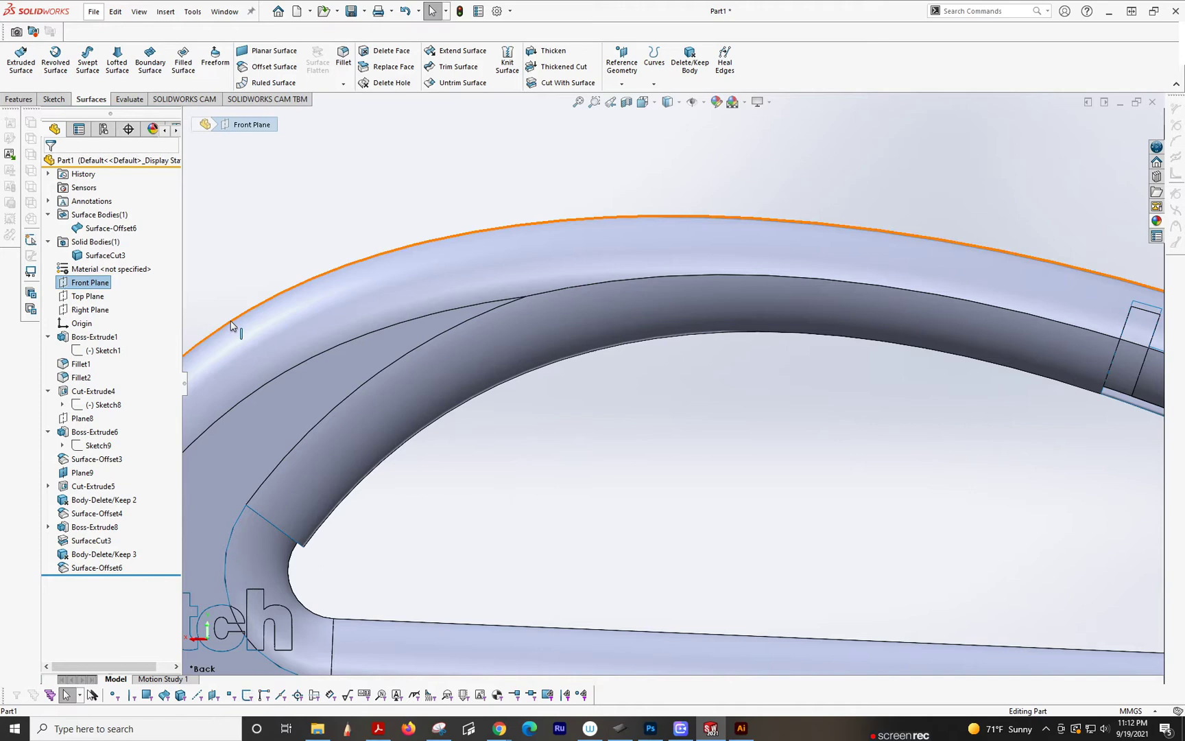
- Open Sketch12 on the Front Plane and view it from the back, zoomed on the arch
right_click(73, 285)
left_click(83, 265)
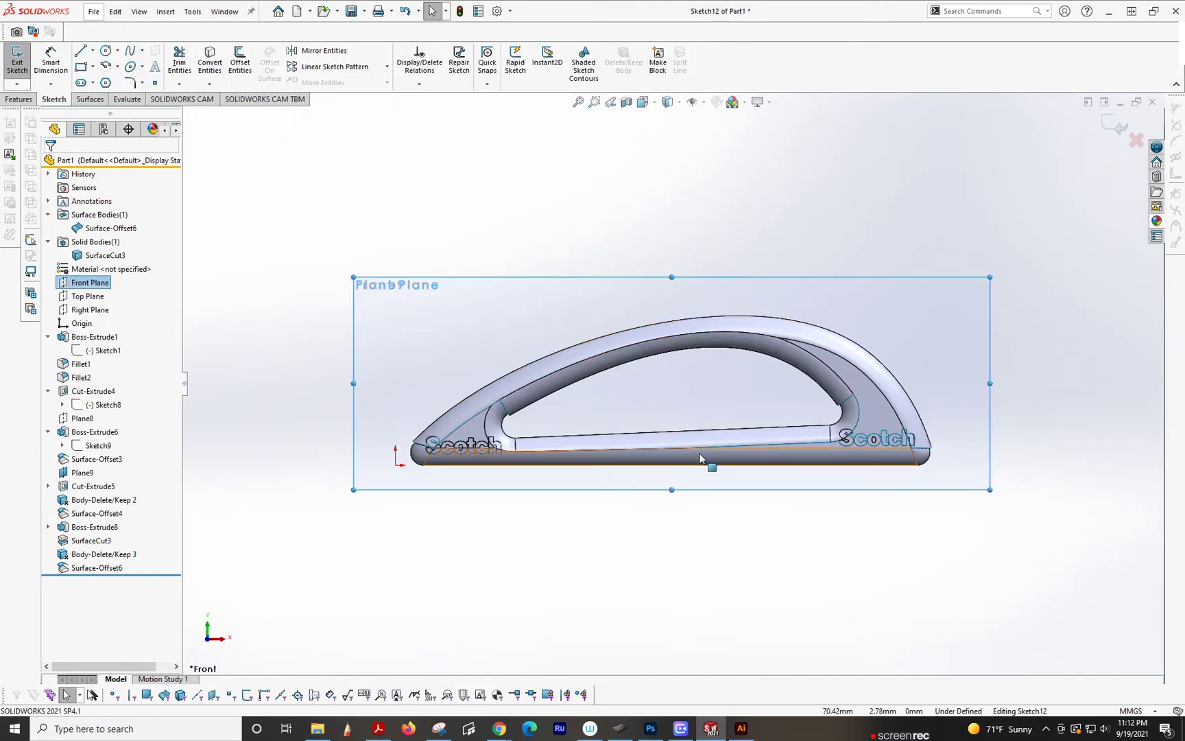
scroll(775, 319, "down", 1)
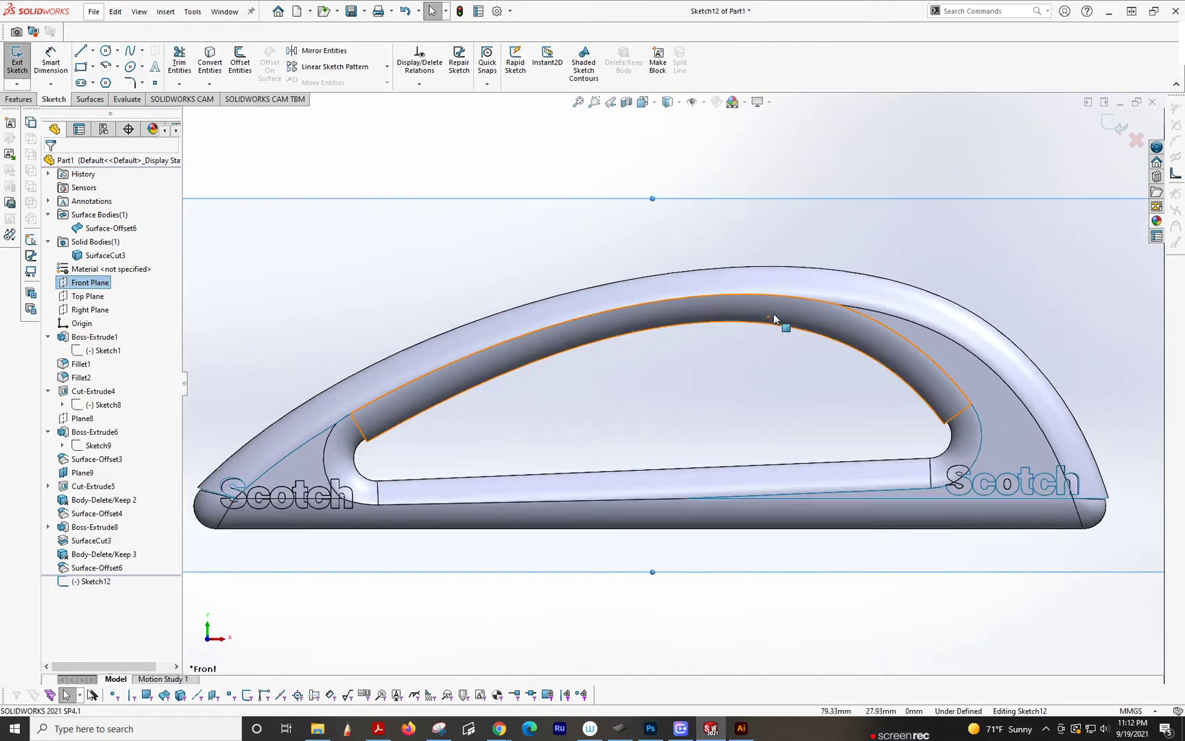
scroll(873, 352, "down", 1)
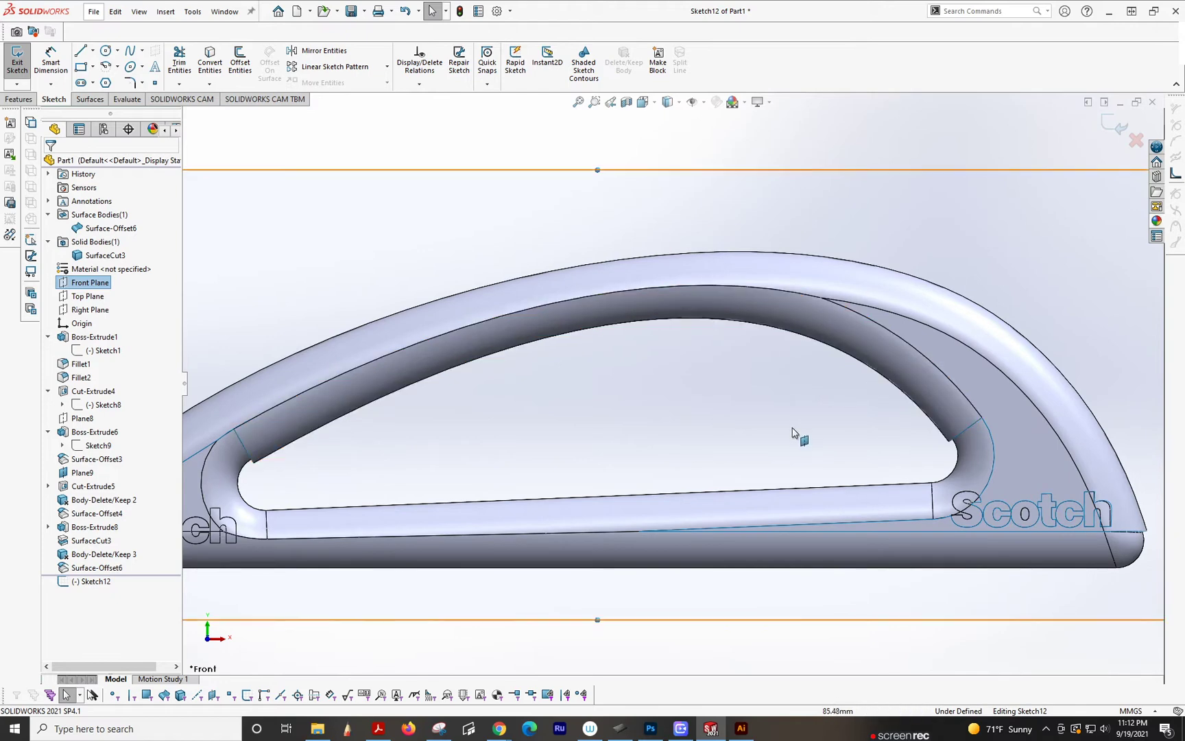
left_click(644, 103)
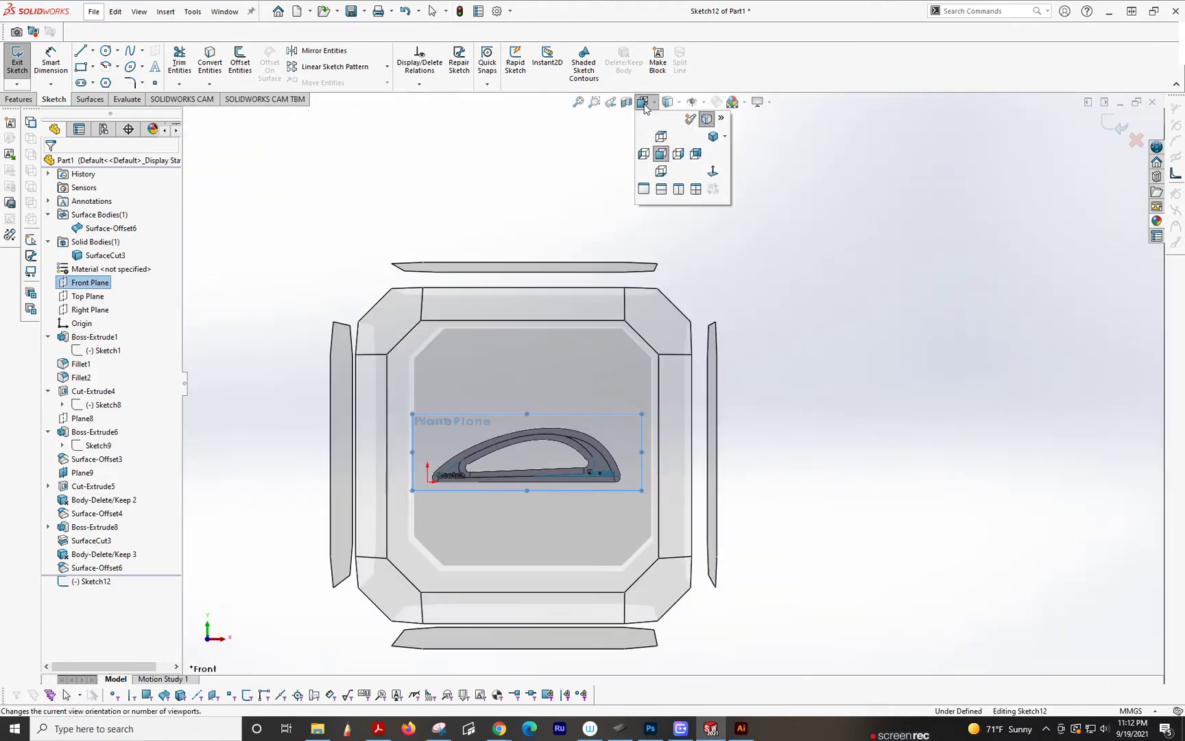
left_click(696, 155)
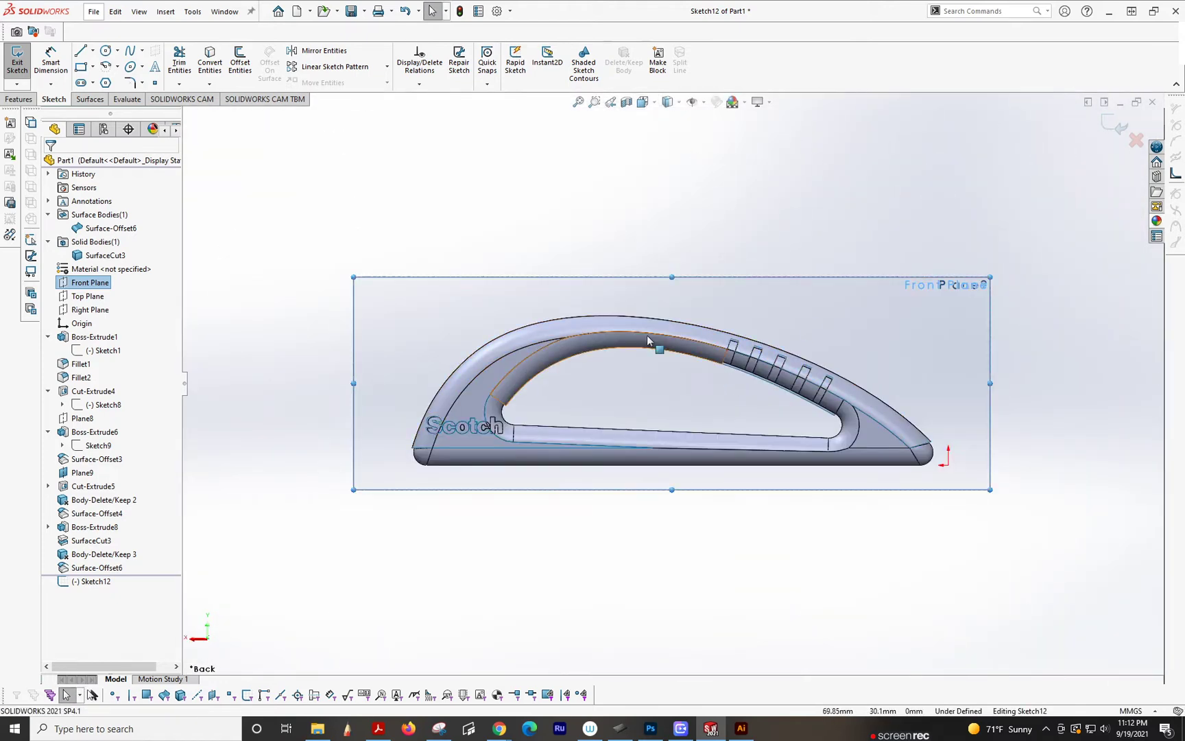
scroll(647, 337, "up", 4)
- In Sketch12, draw six parallel slanted lines across the handle's upper arm near the Scotch end
left_click(81, 52)
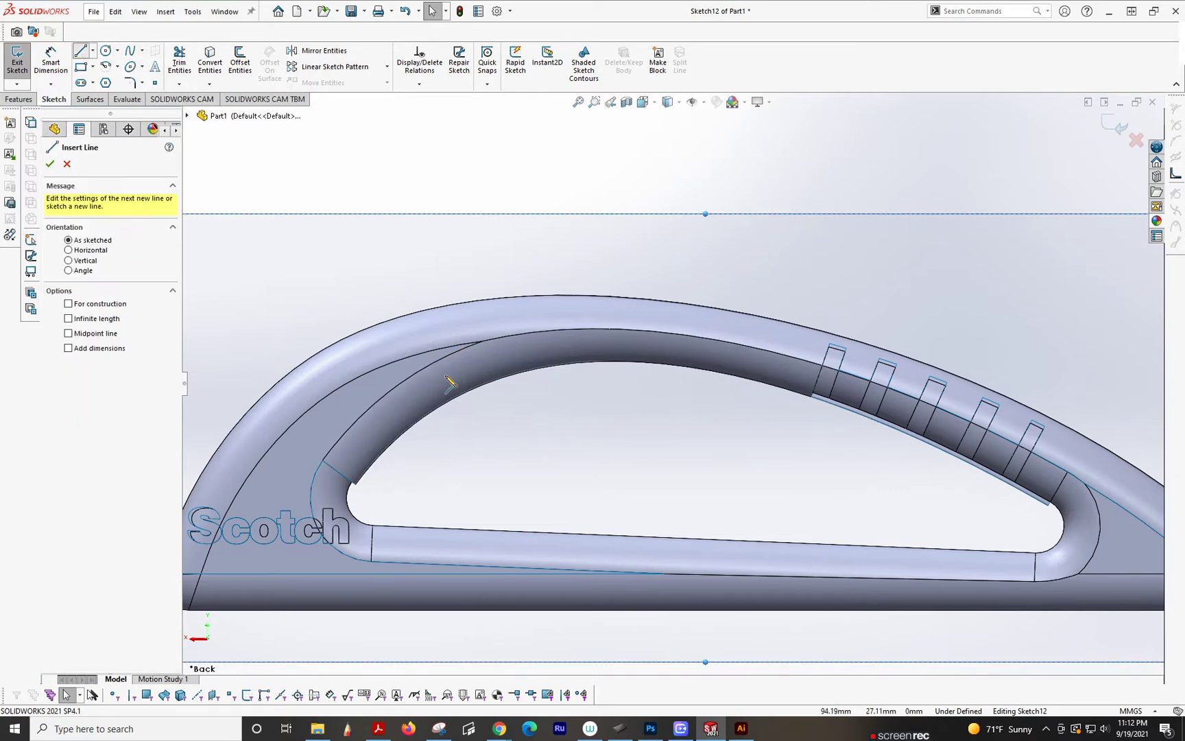
left_click(338, 311)
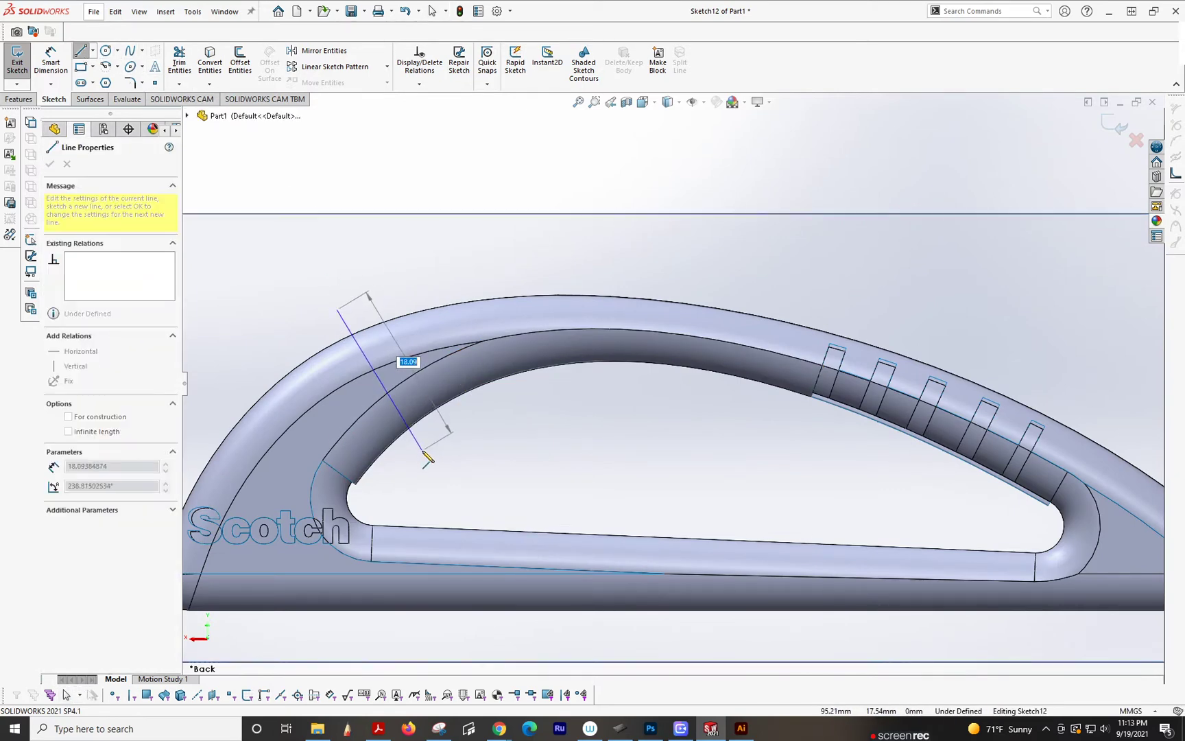
double_click(423, 451)
left_click(374, 325)
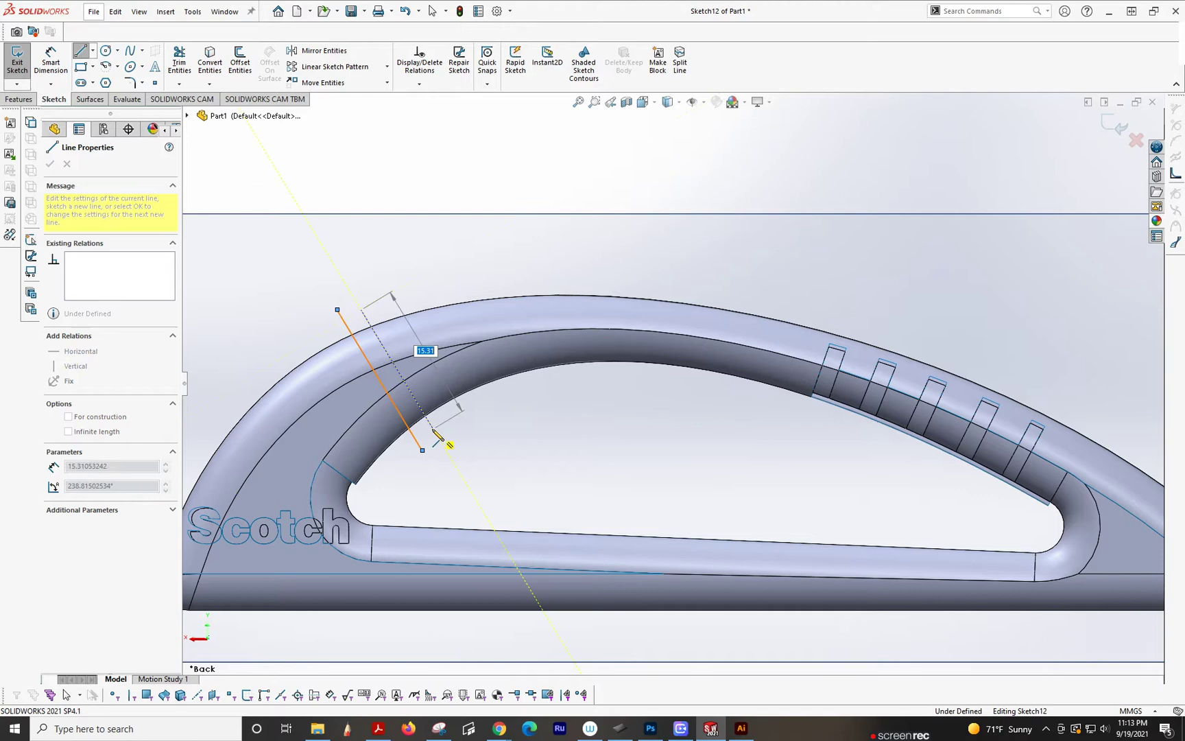
left_click(433, 430)
left_click(410, 298)
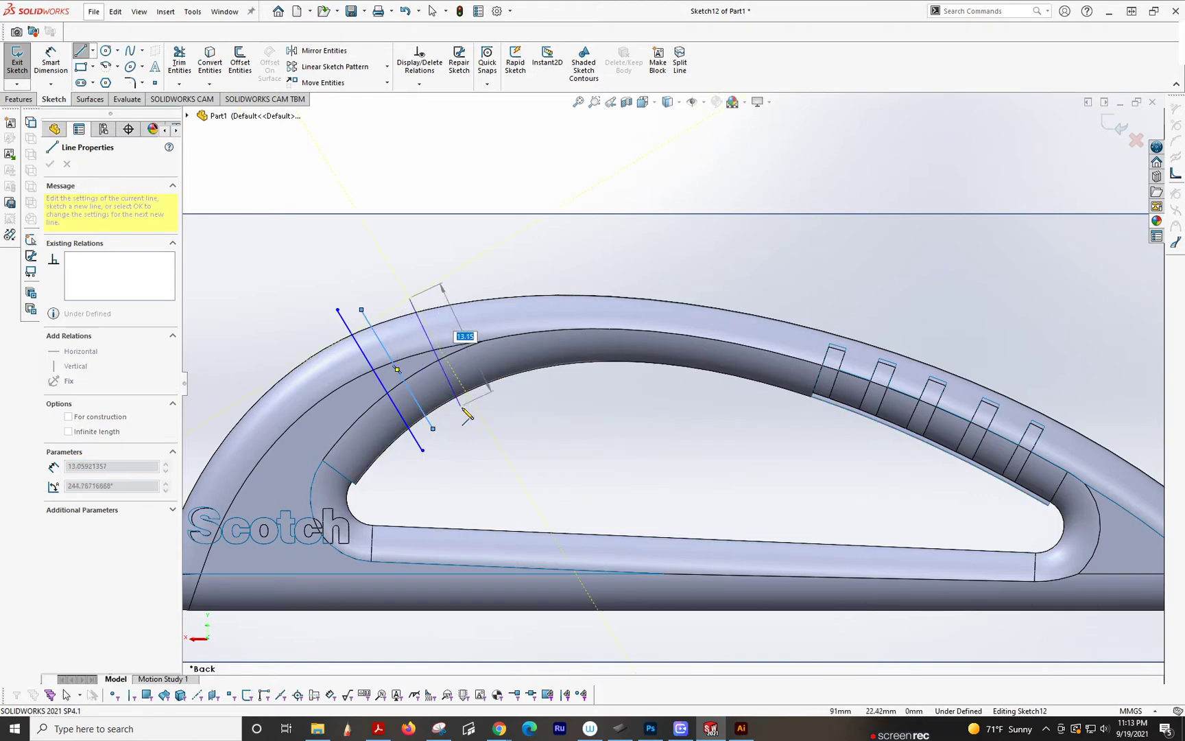
left_click(464, 410)
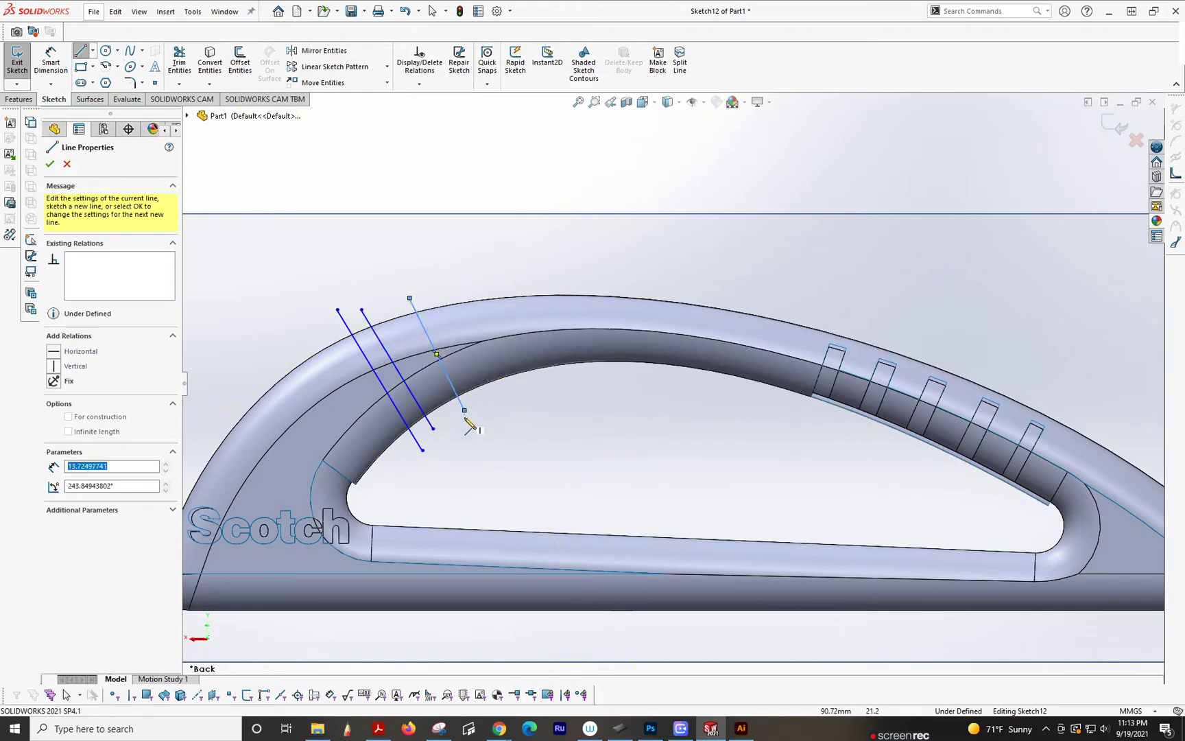
left_click(428, 294)
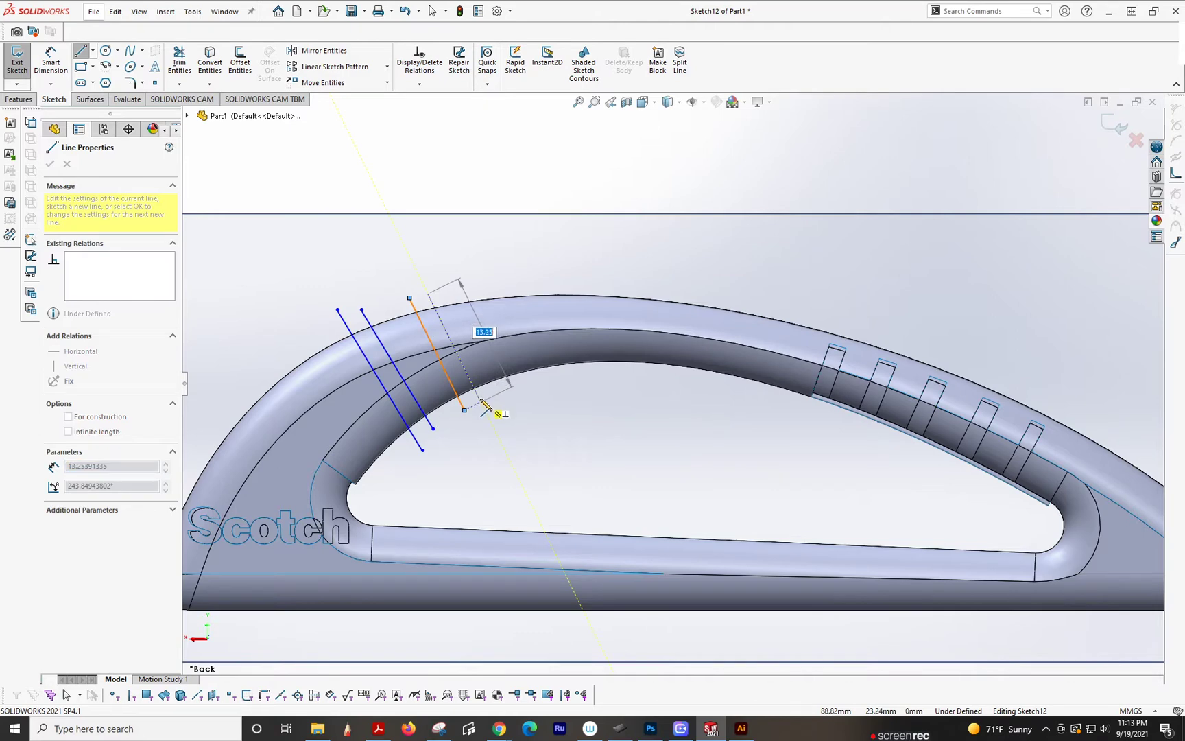
left_click(481, 285)
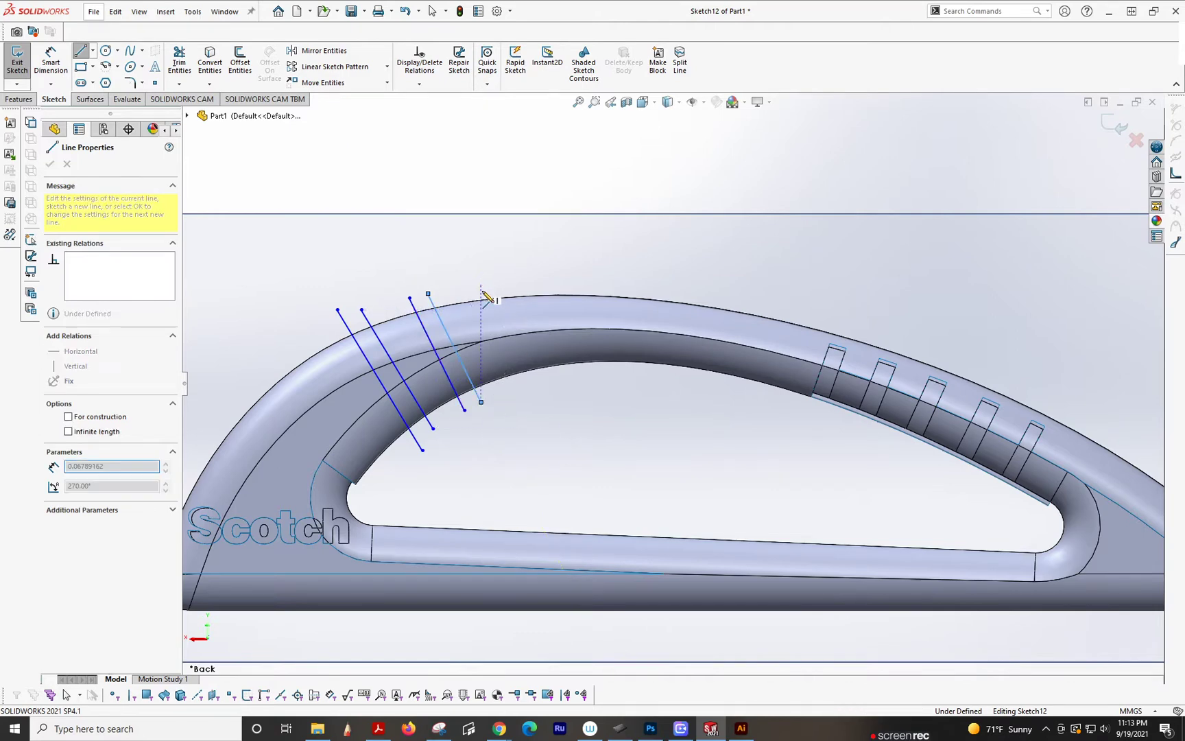
left_click(503, 284)
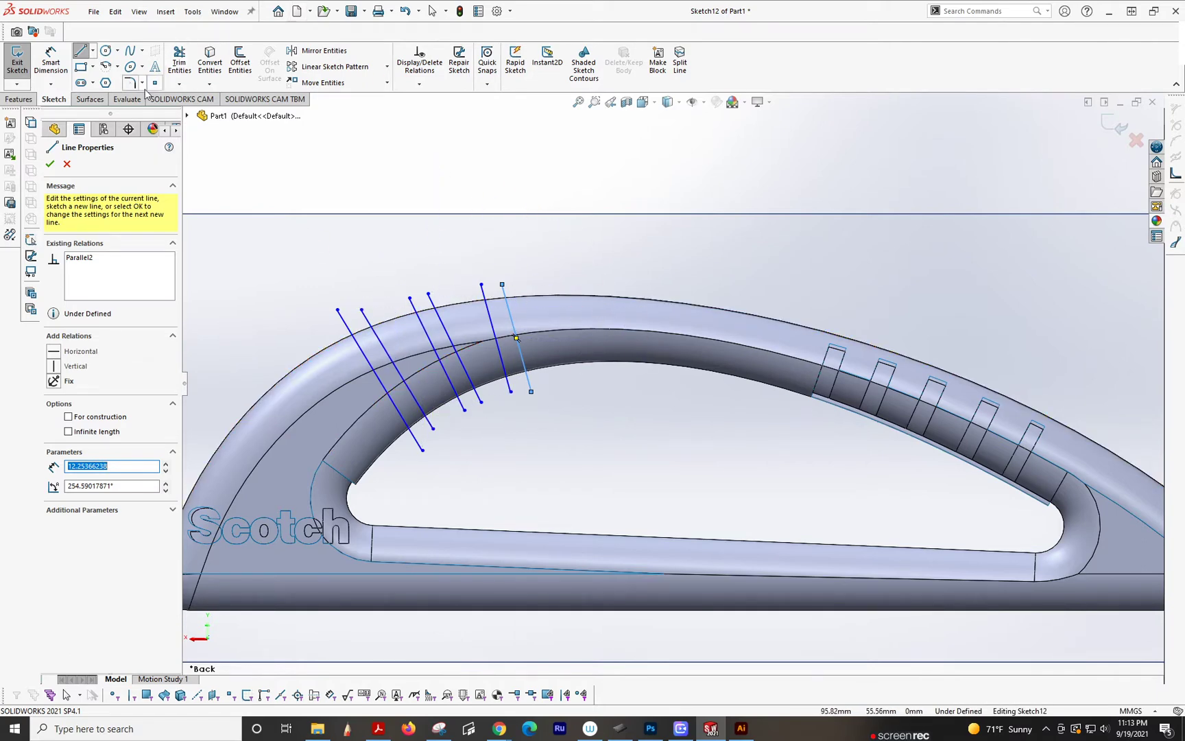
- Trace a three-point spline along the arch toward the arm's right side
left_click(132, 52)
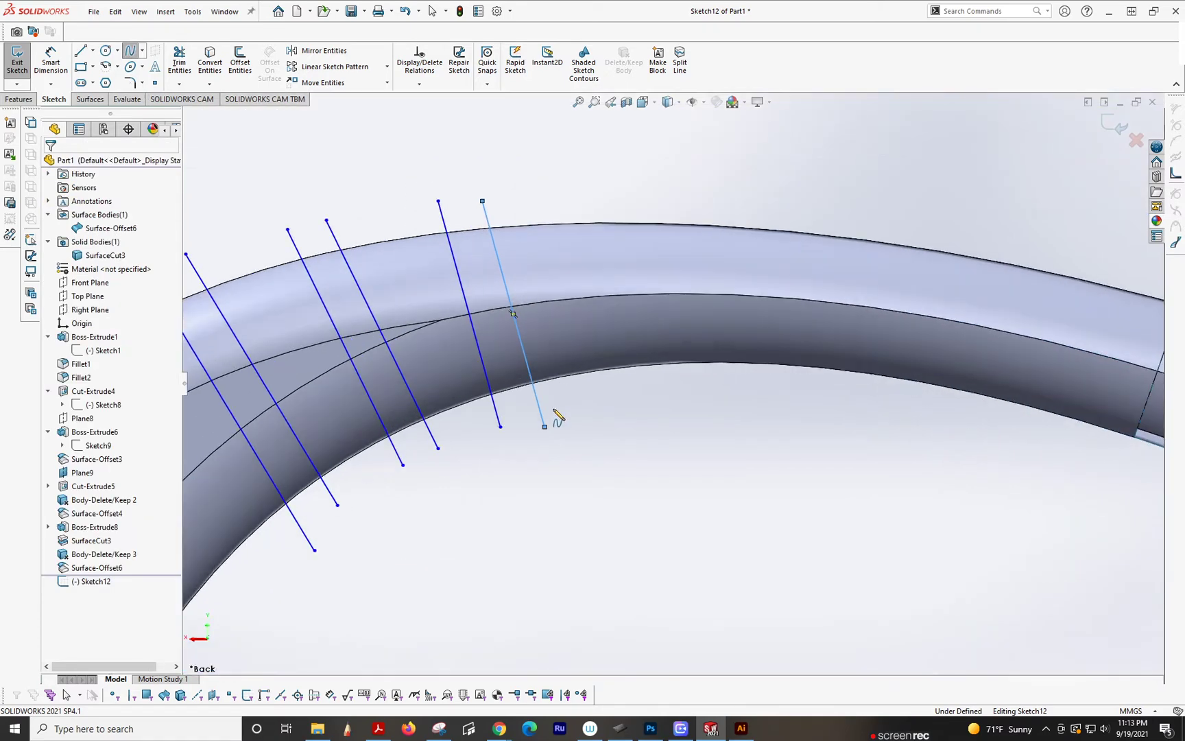
scroll(520, 360, "down", 4)
left_click(571, 387)
left_click(633, 323)
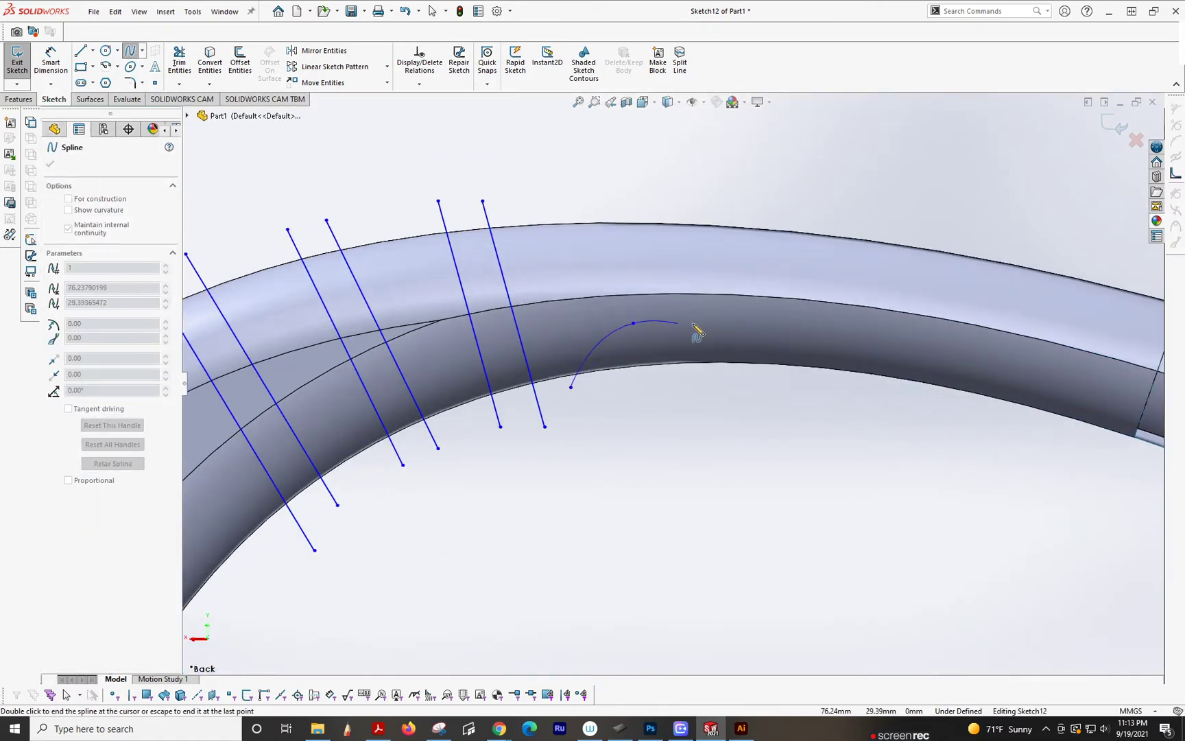
left_click(838, 346)
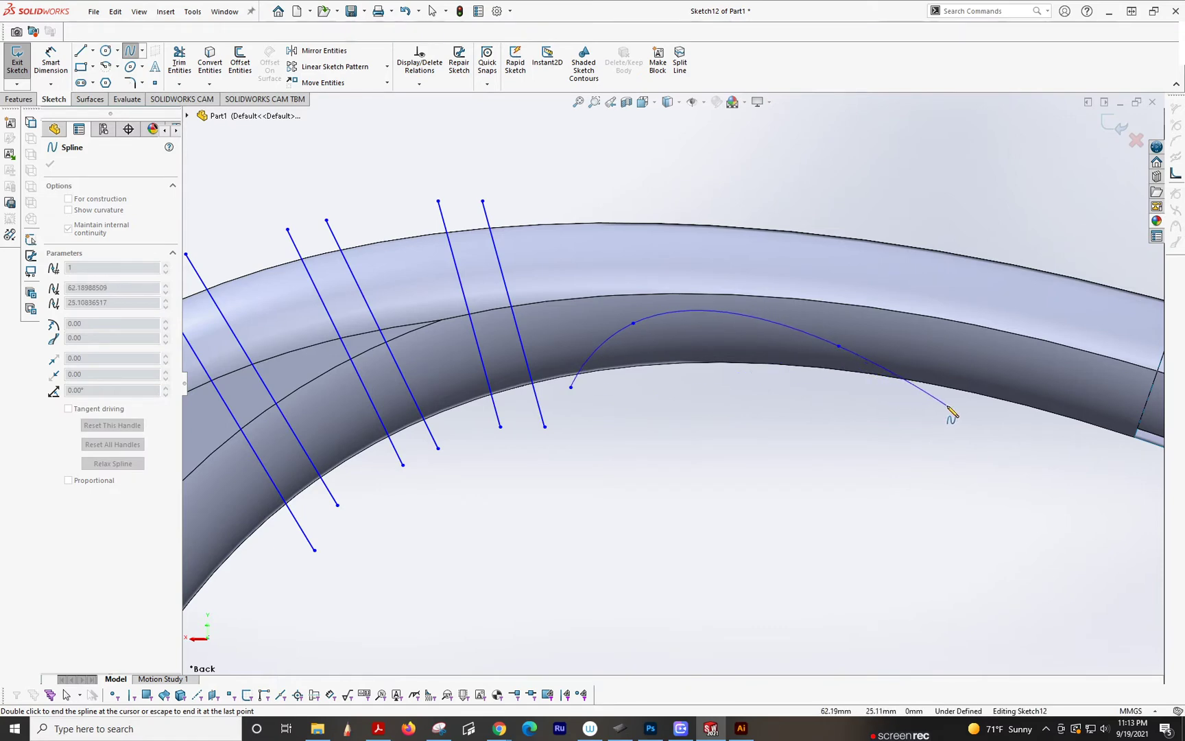
key("Escape")
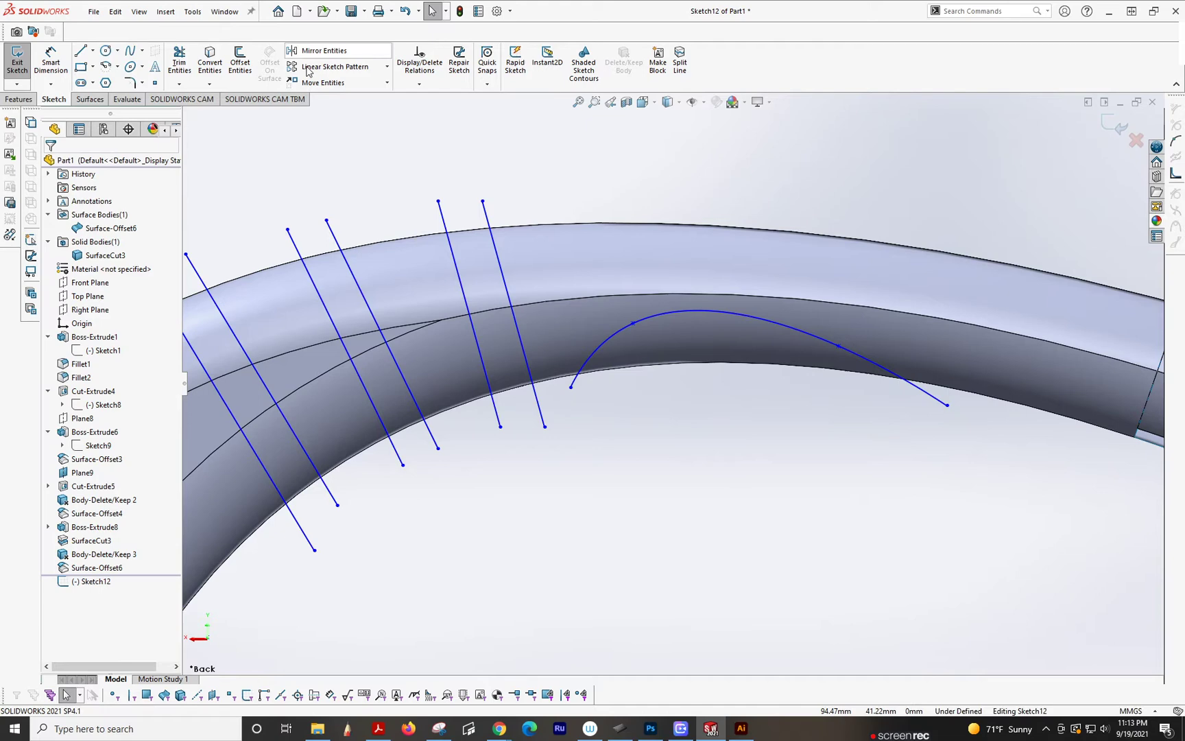
left_click(80, 52)
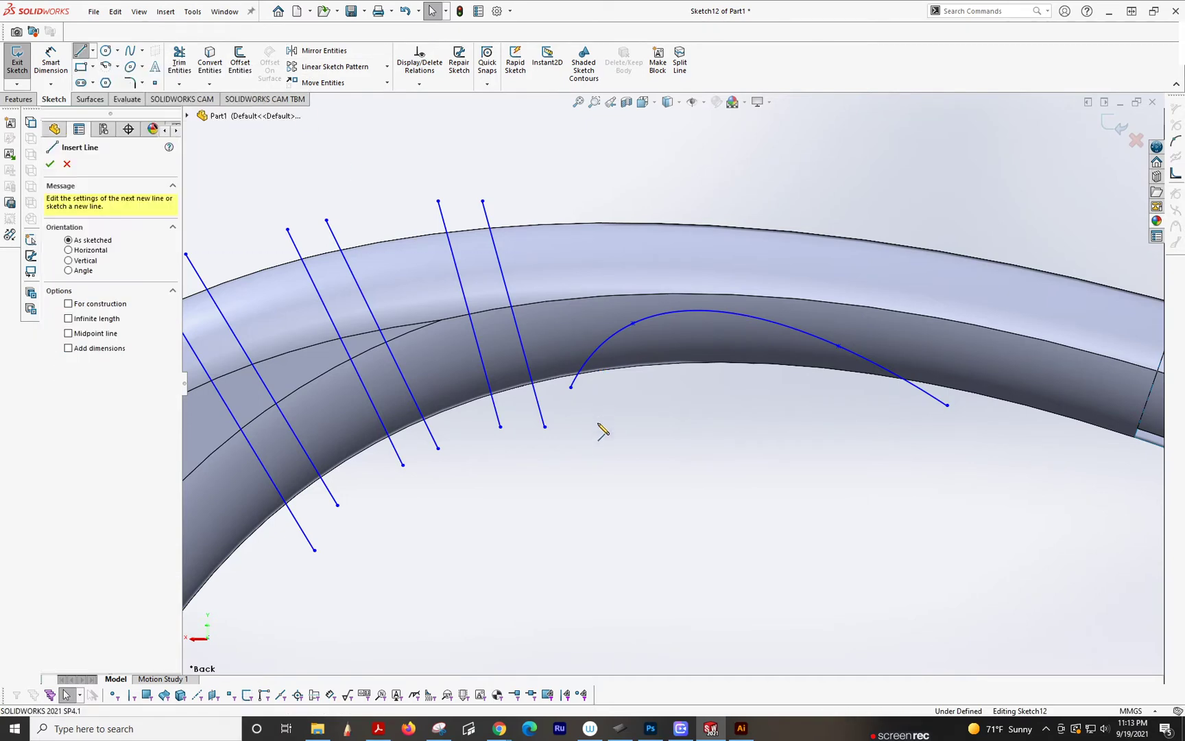
left_click(555, 388)
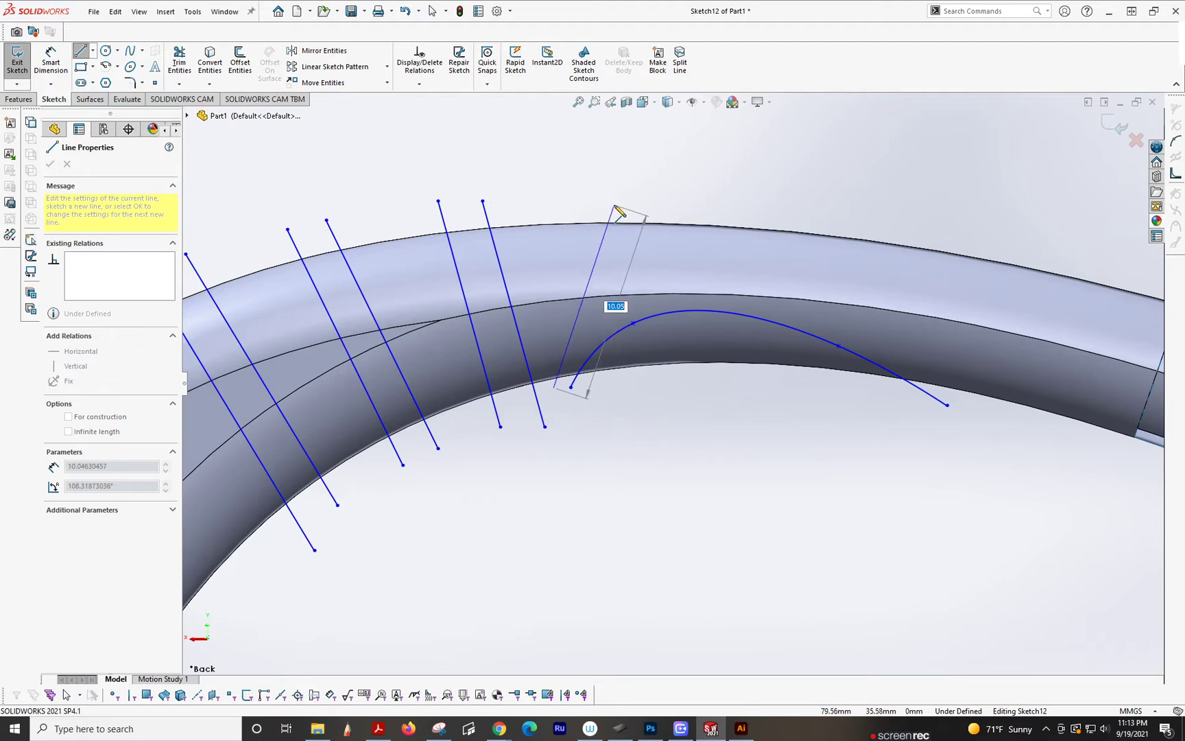
key("Escape")
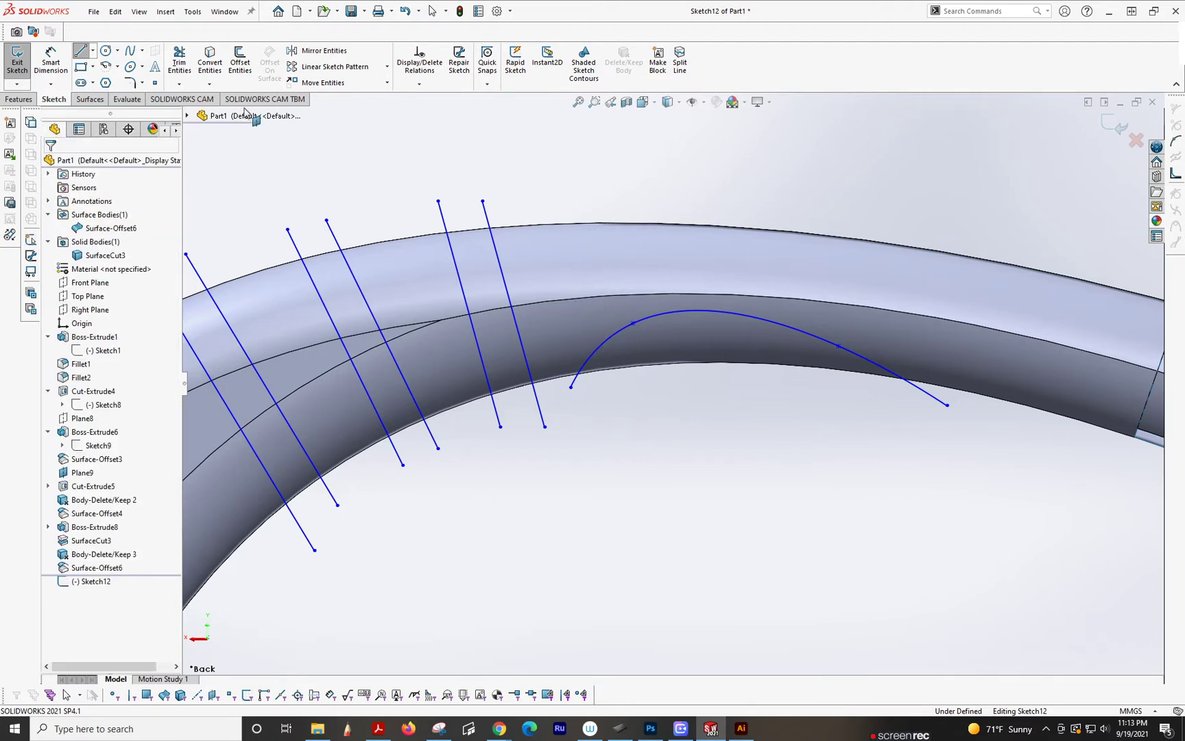
- Add a two-point spline rising above the arch and bend it by dragging its tangent
left_click(130, 50)
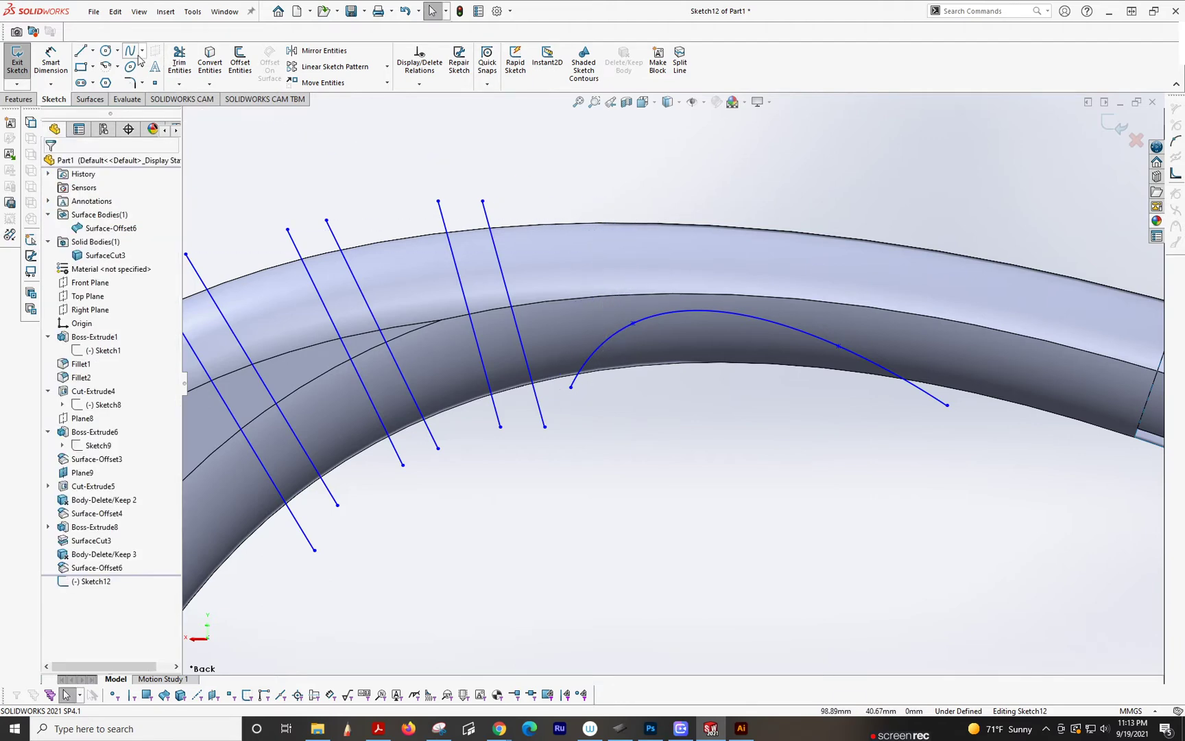
left_click(554, 387)
left_click(637, 192)
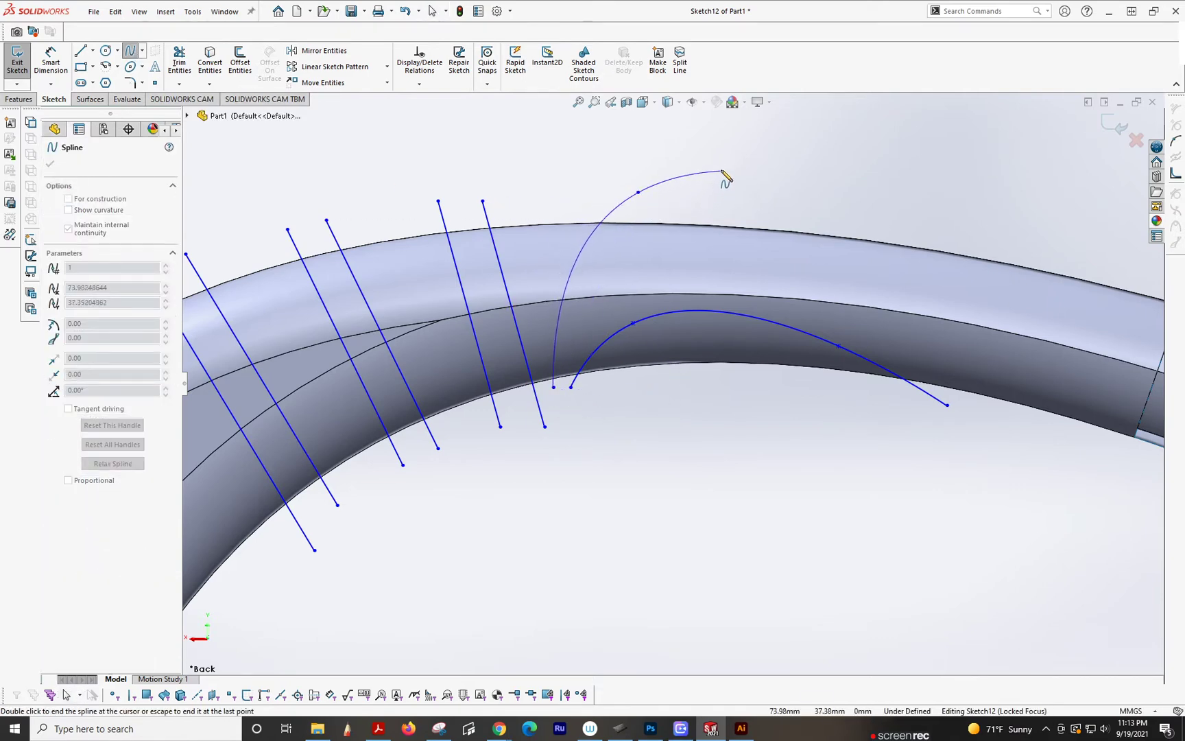
double_click(637, 199)
key("Escape")
left_click(604, 271)
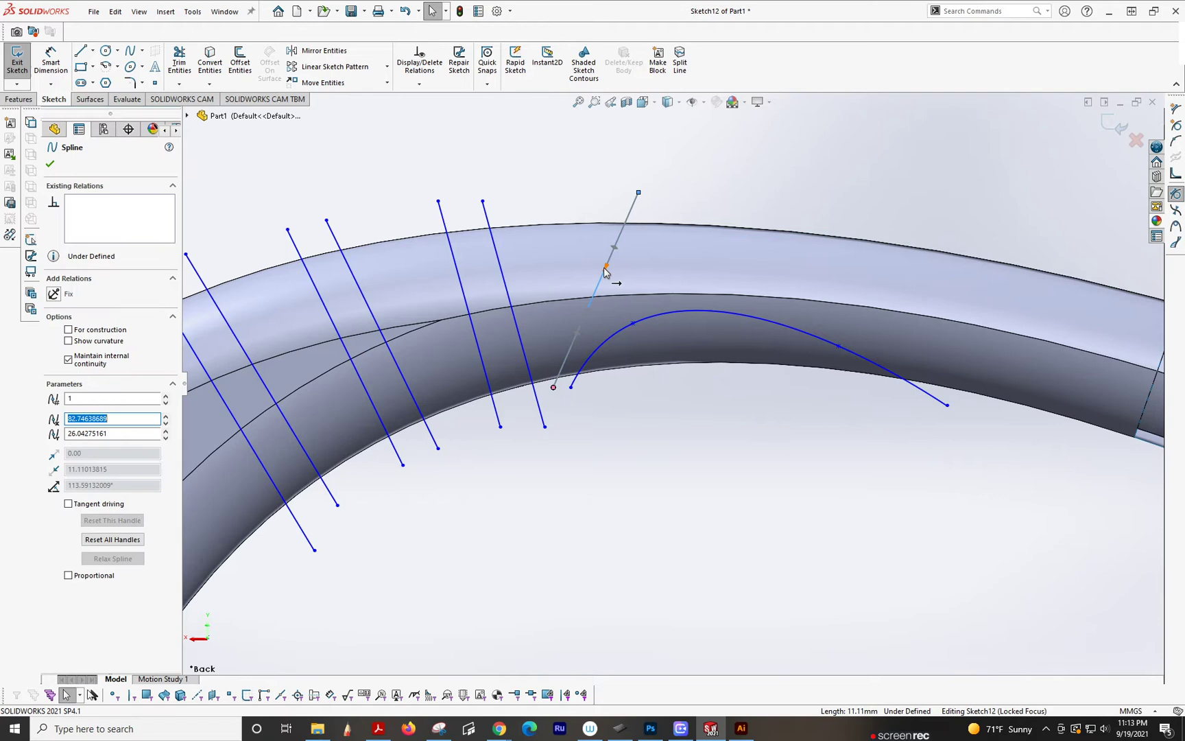
left_click_drag(604, 270, 586, 259)
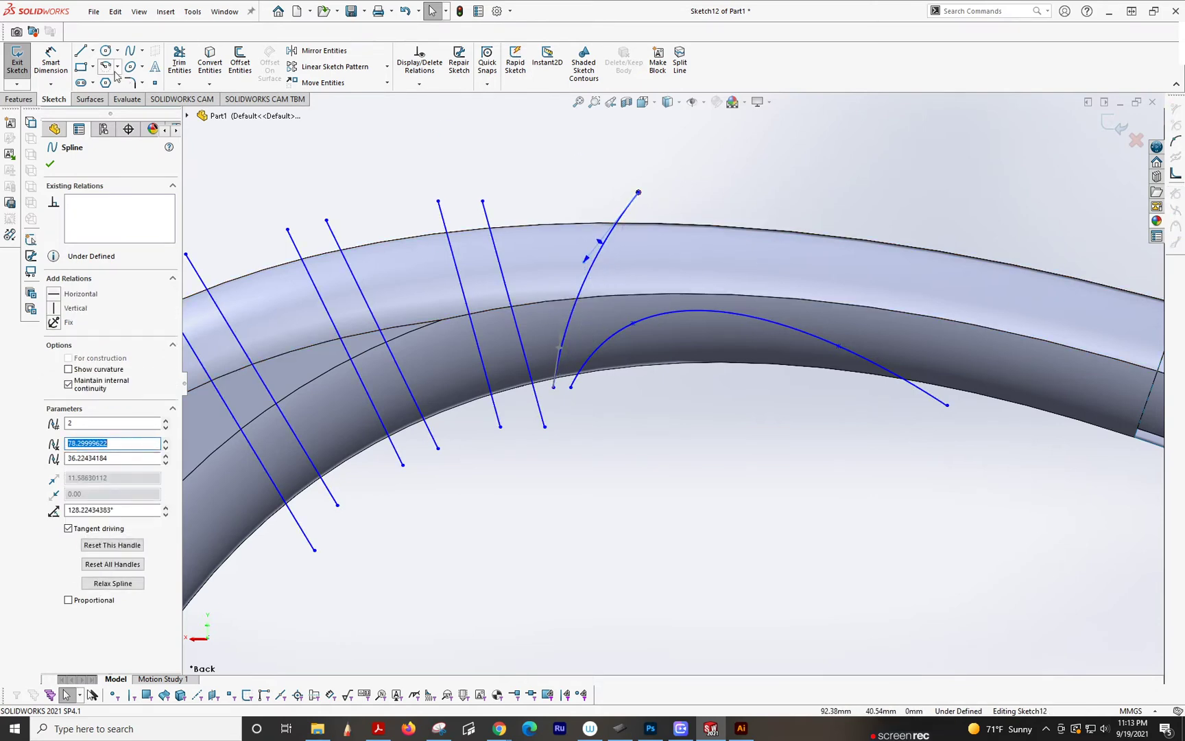
- Draw a spline from above the arch's right side down to the first curve's end
left_click(134, 53)
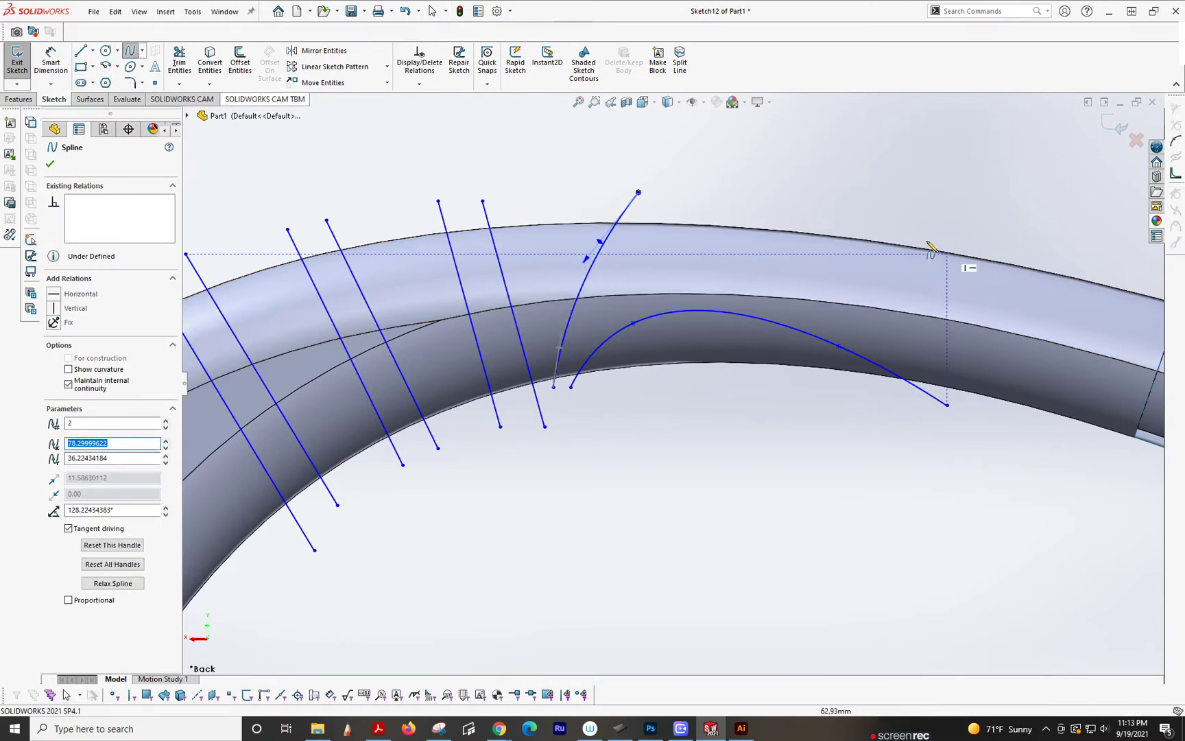
left_click(1084, 265)
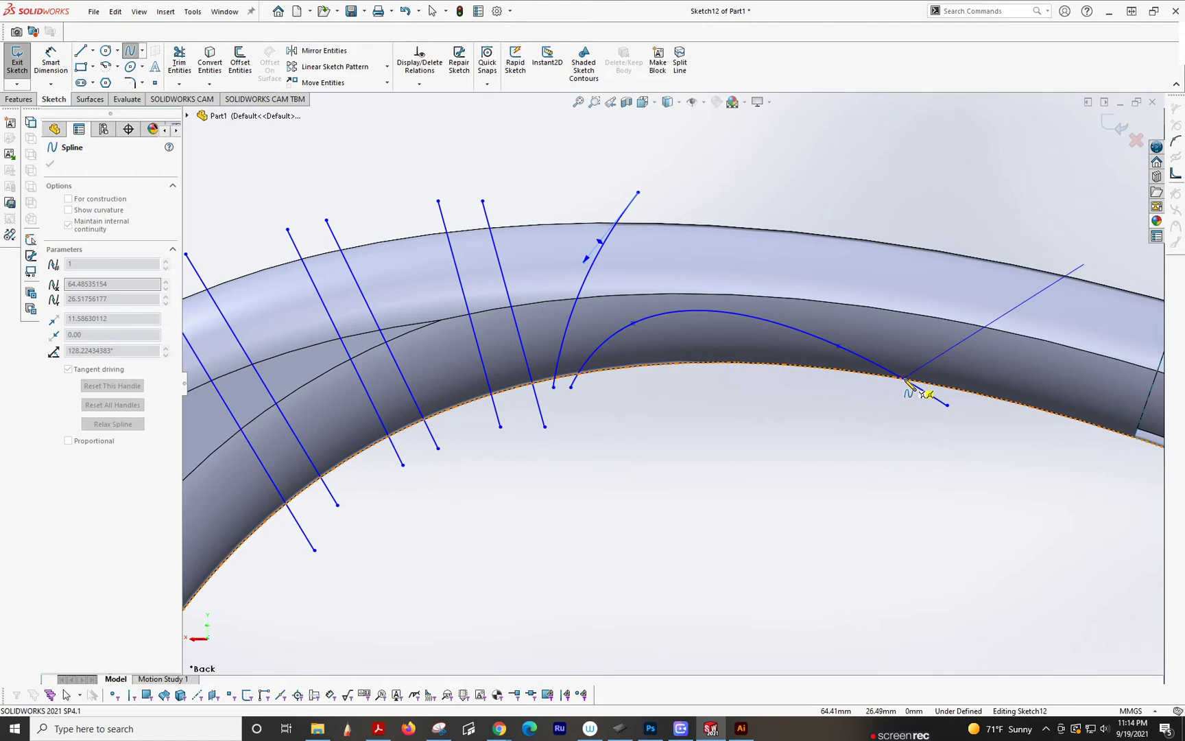
left_click(947, 406)
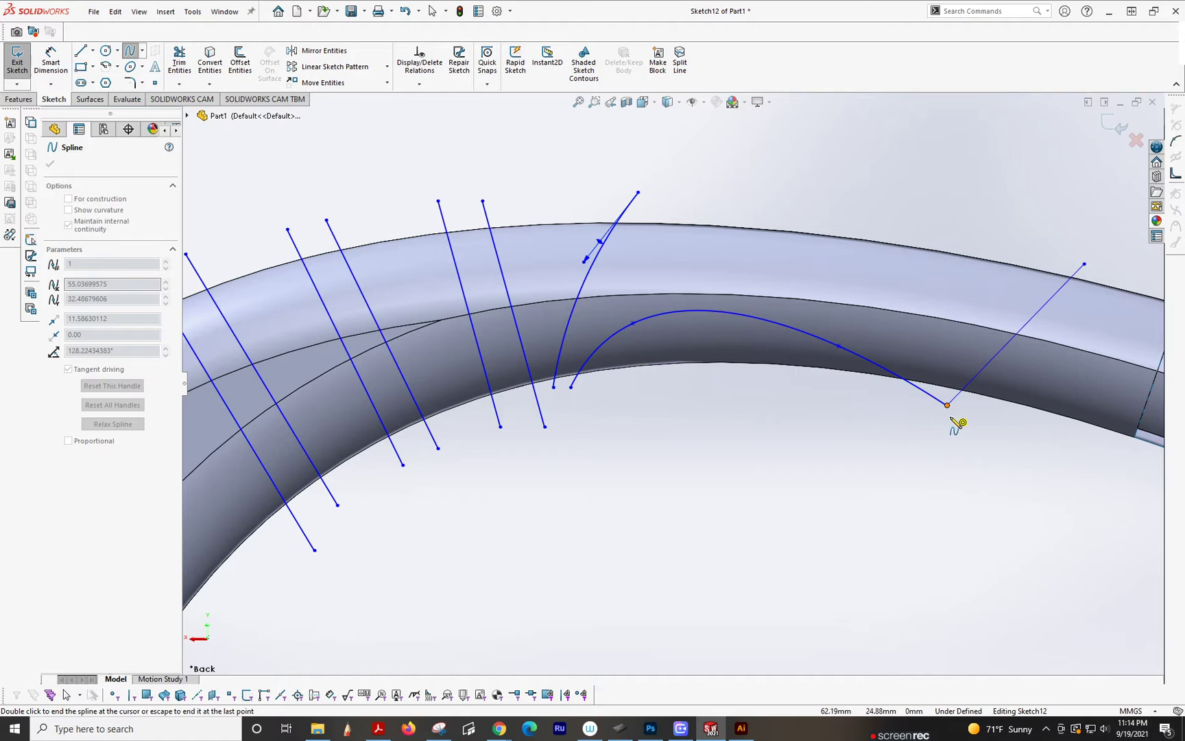
key("Escape")
middle_click_drag(806, 410, 768, 401)
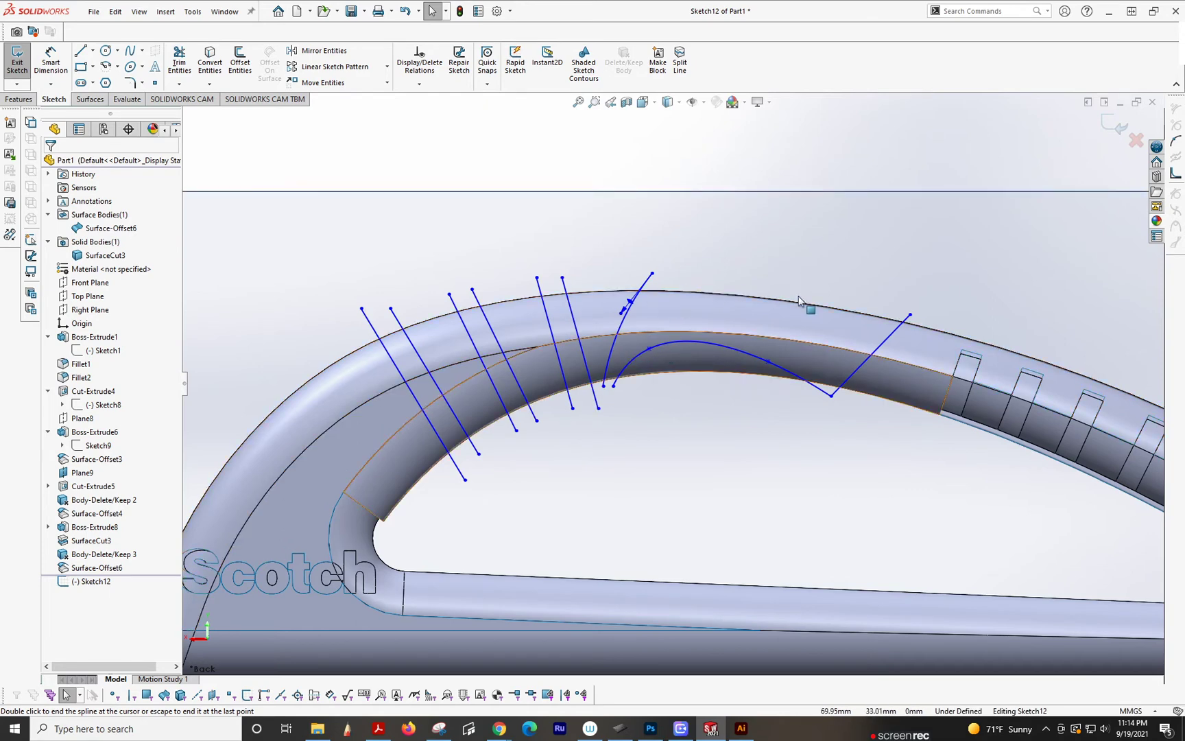
double_click(644, 344)
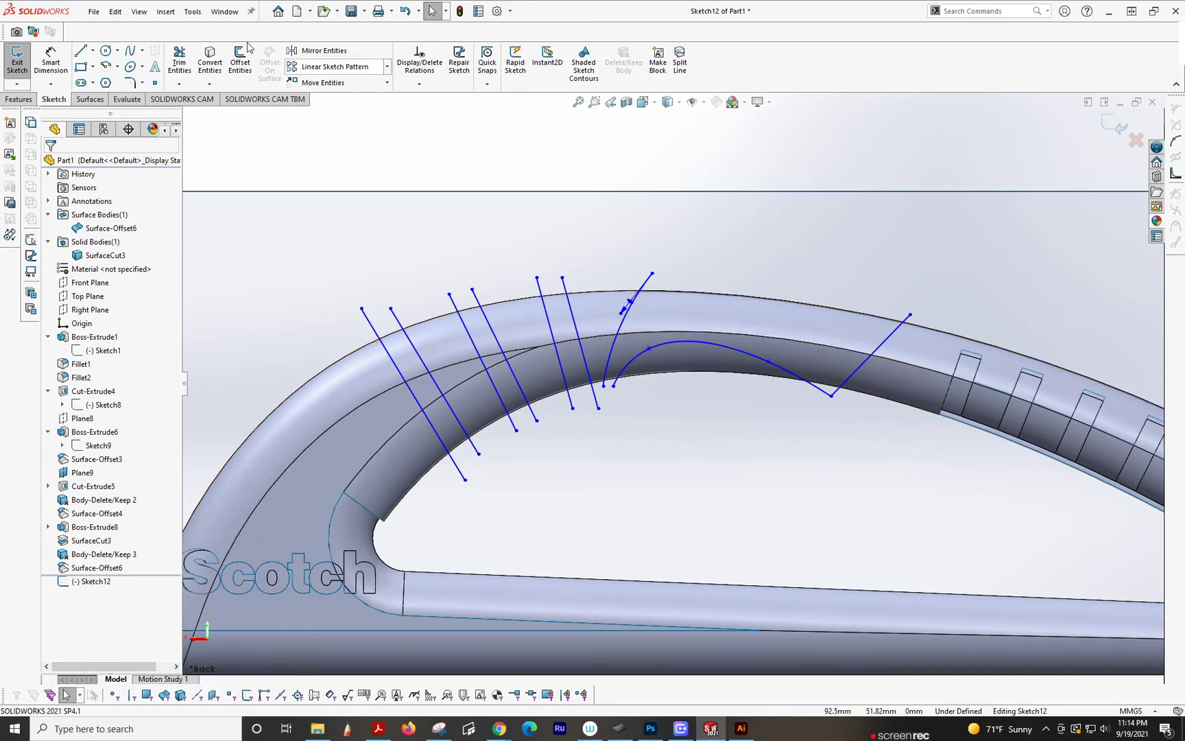
- Start a projection Split Line and select the arm's outer top and inner faces
left_click(683, 64)
left_click(747, 314)
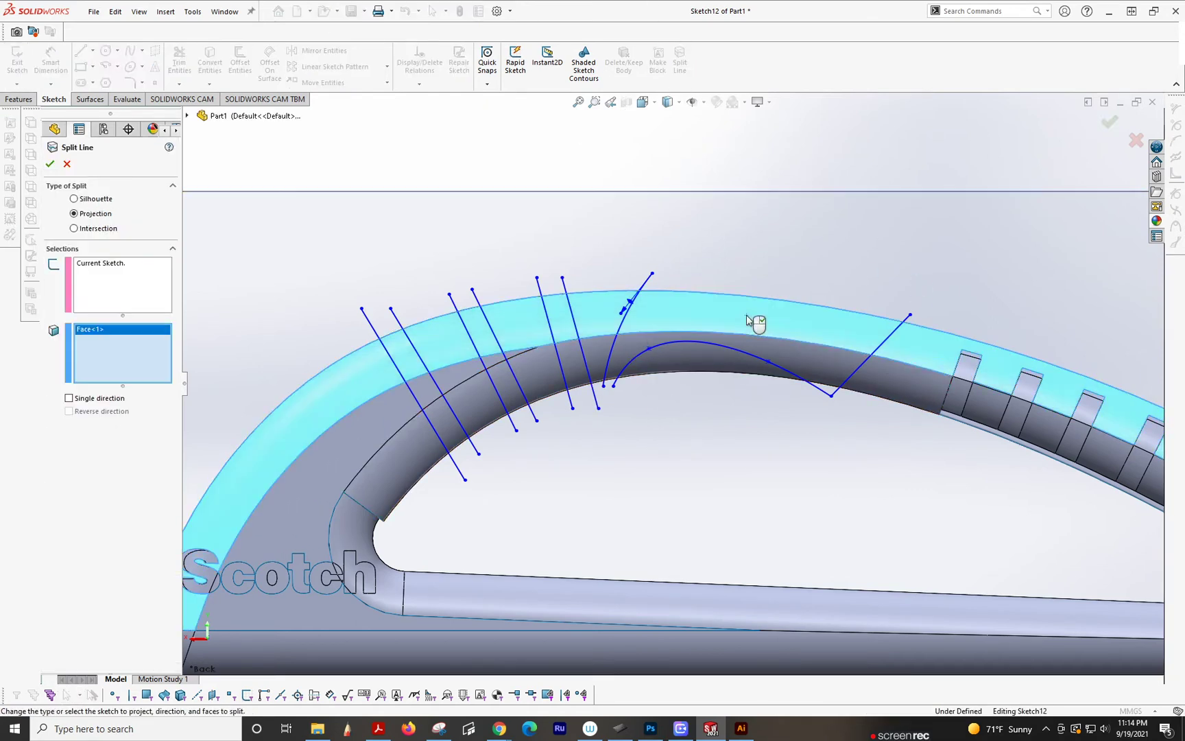
left_click(697, 364)
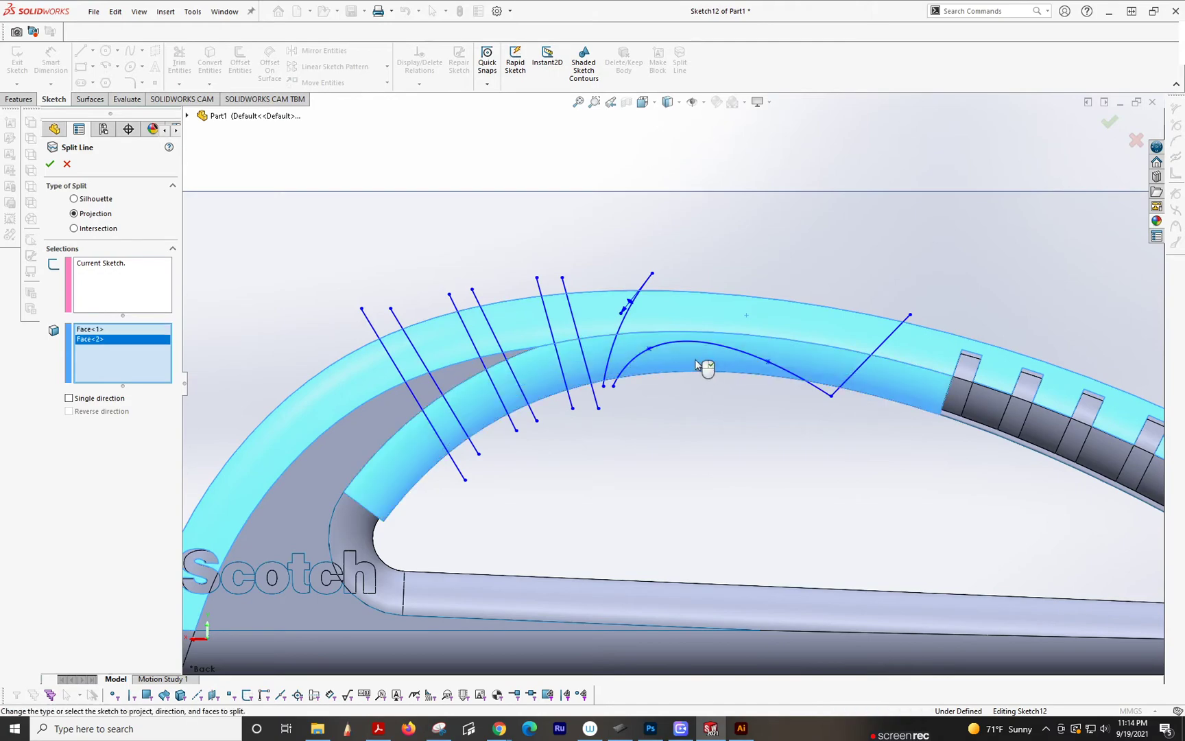
left_click(473, 374)
middle_click_drag(473, 375, 521, 415)
left_click(484, 447)
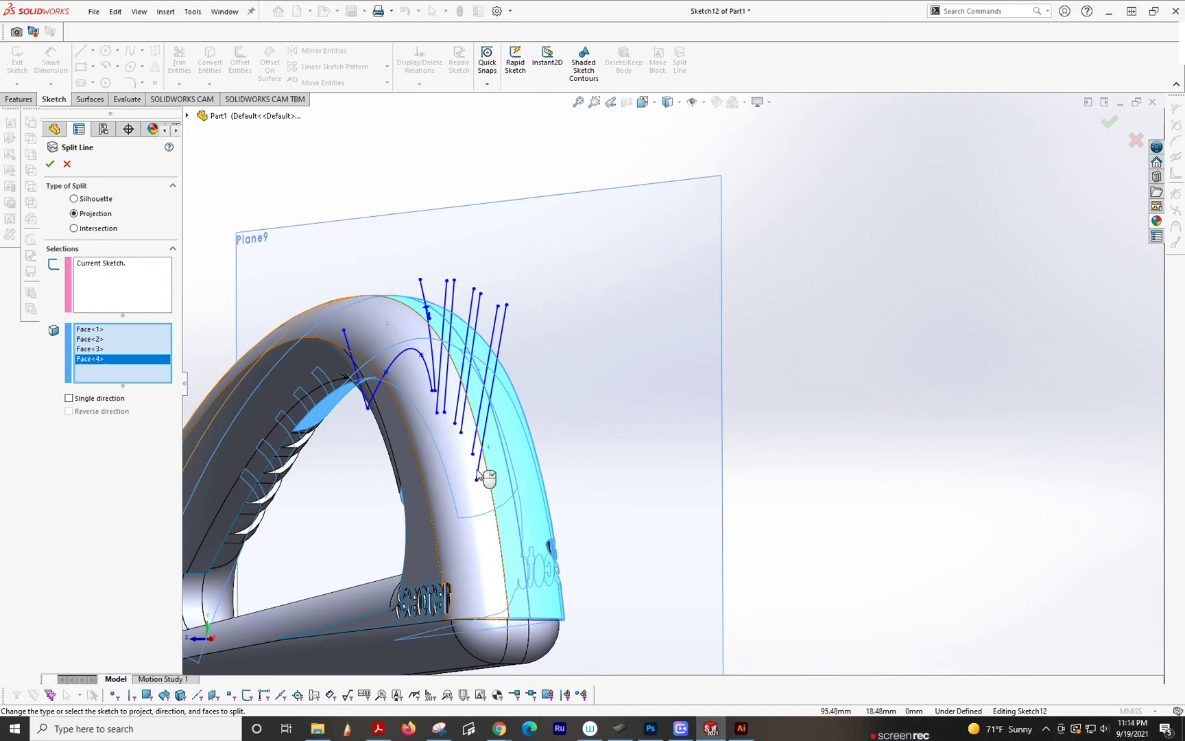
left_click(487, 479)
- Add the inner tube and band faces, then apply Split Line1 across eight arch faces
mouse_move(450, 453)
middle_mouse_down()
mouse_move(523, 397)
mouse_move(357, 479)
mouse_move(307, 489)
mouse_move(378, 424)
mouse_move(404, 378)
mouse_move(437, 460)
middle_mouse_up()
left_click(353, 484)
left_click(350, 485)
left_click(347, 485)
left_click(346, 449)
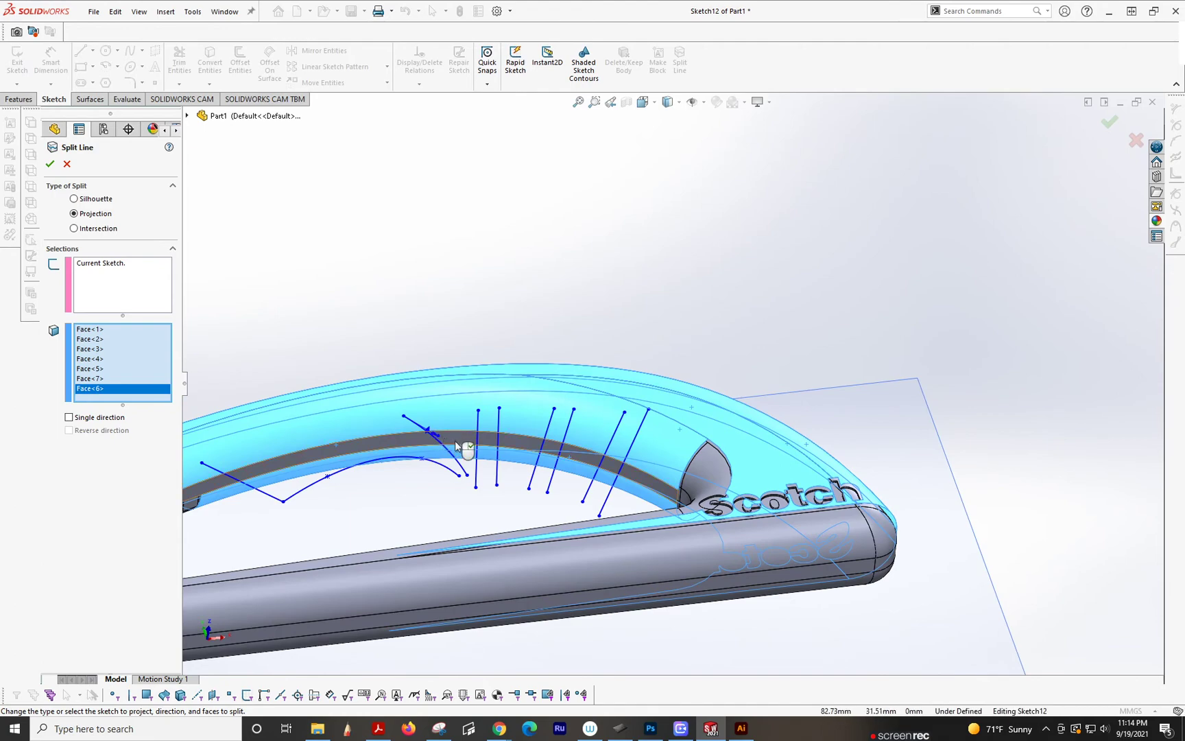
left_click(457, 444)
middle_click_drag(334, 445, 679, 689)
key("f")
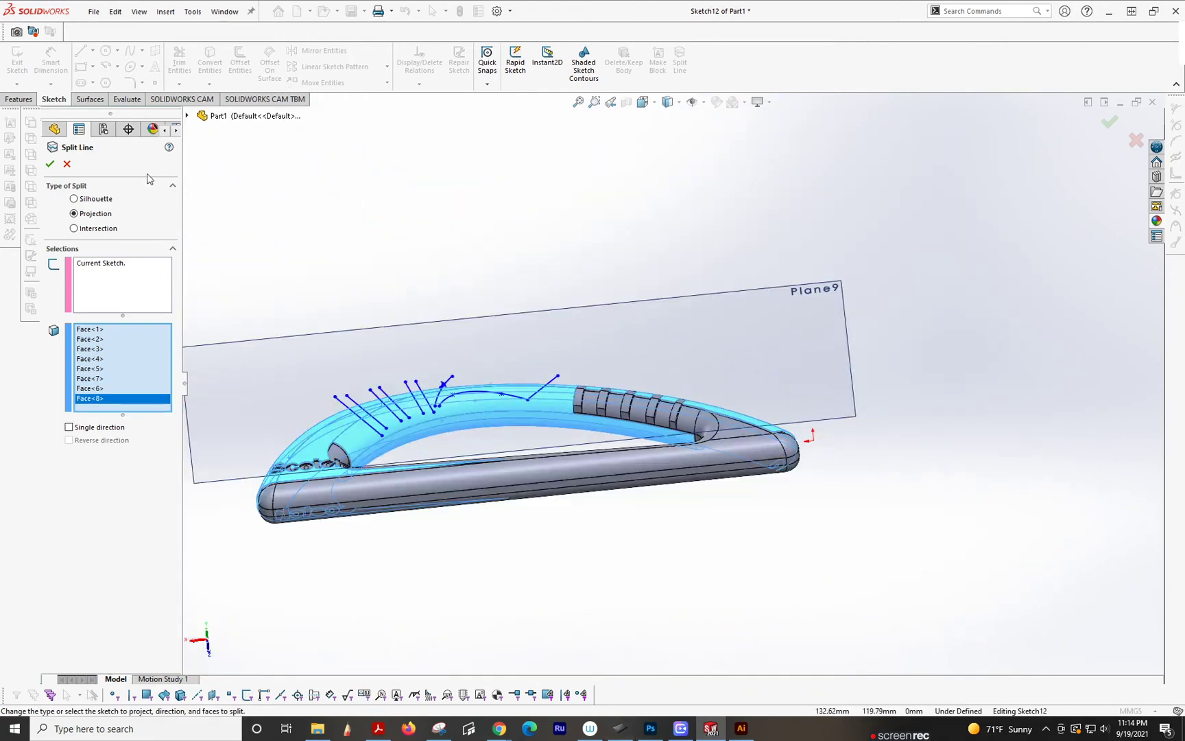
left_click(50, 164)
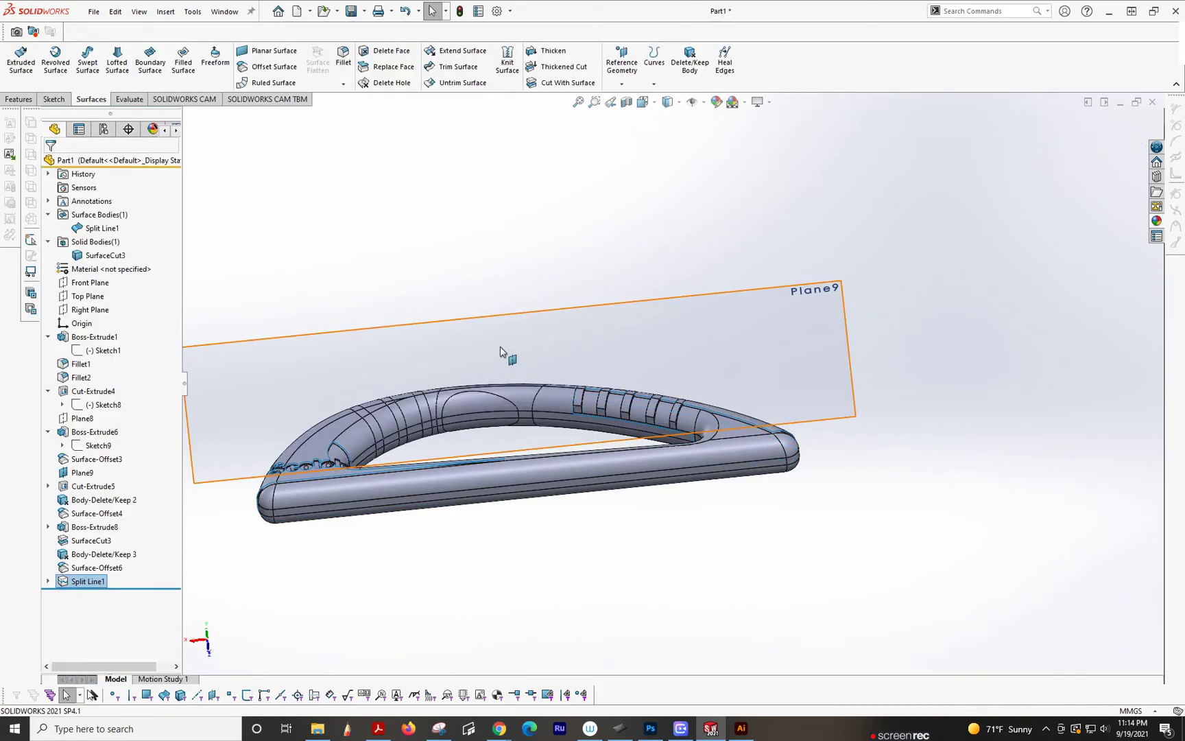
- Start Delete Face and select the arm faces and the faces between the grip bands
middle_click_drag(502, 352, 504, 535)
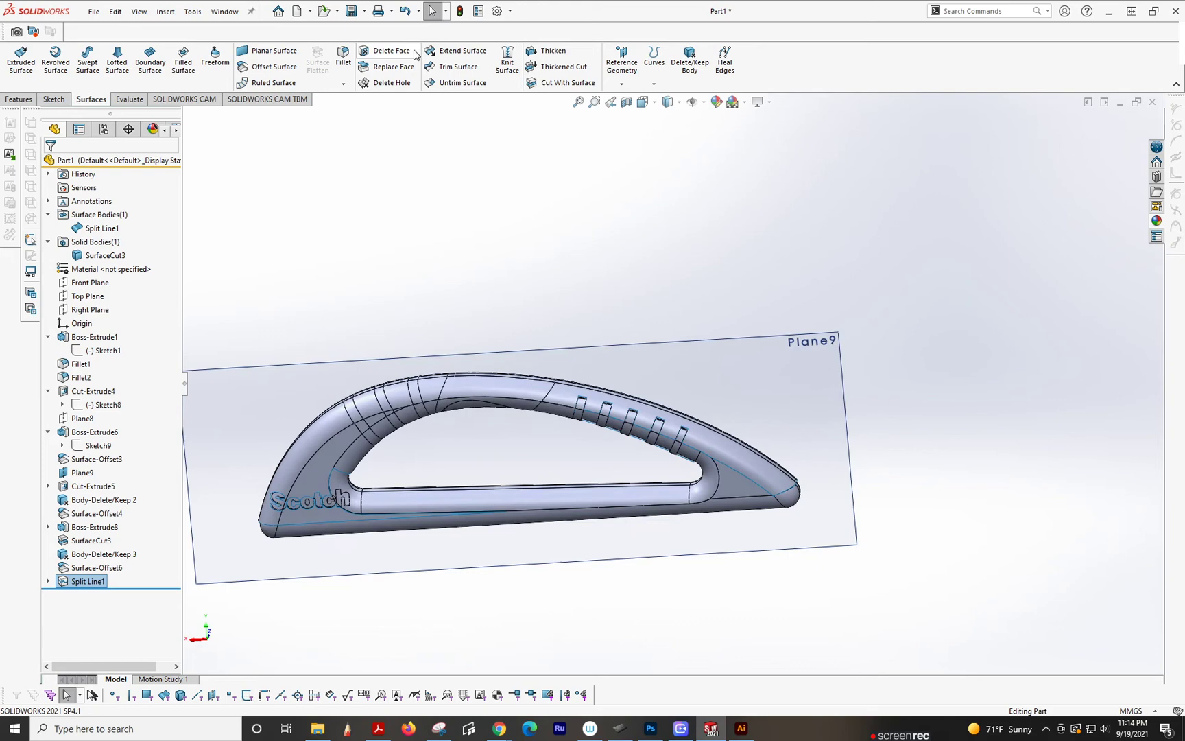
left_click(390, 50)
scroll(392, 412, "down", 5)
left_click(378, 452)
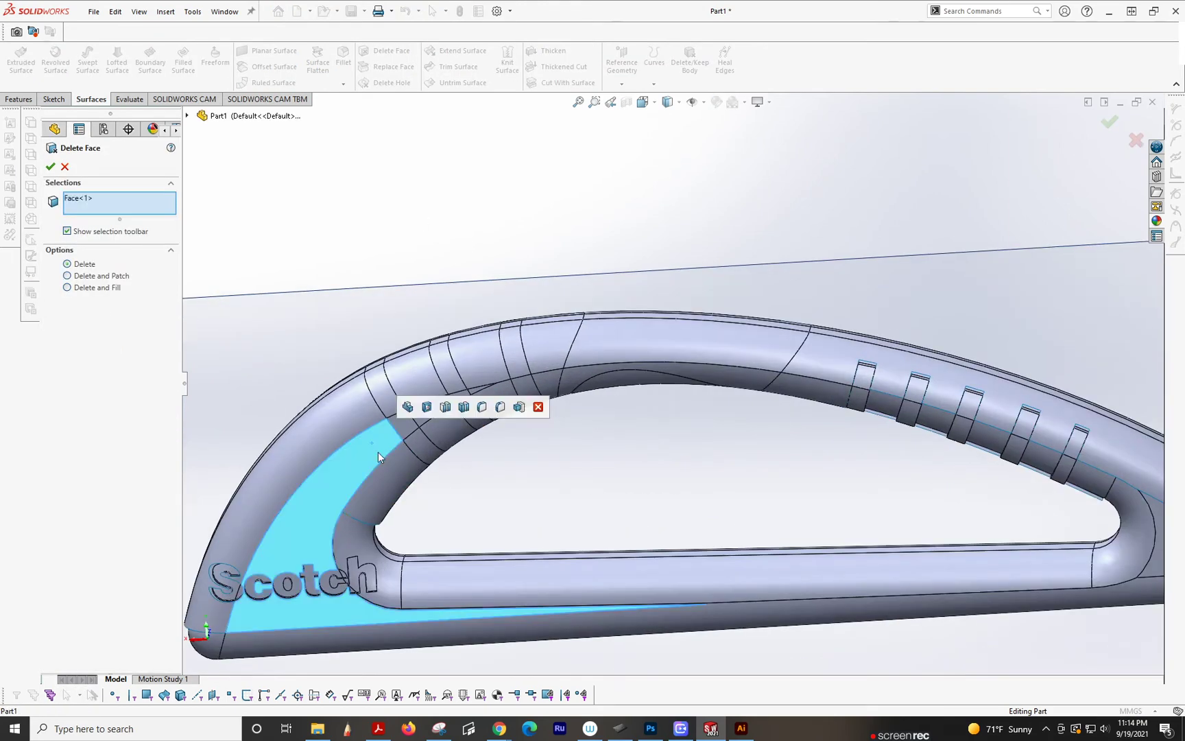
left_click(391, 457)
left_click(359, 406)
left_click(424, 417)
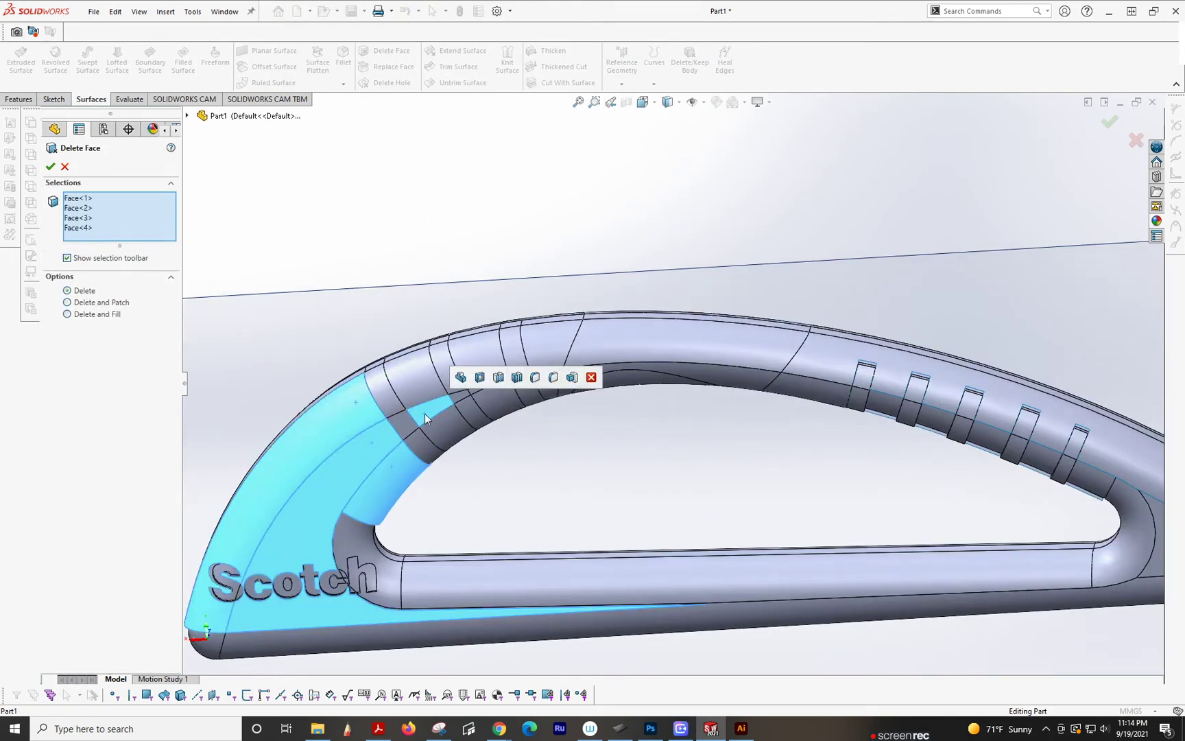
left_click(432, 399)
left_click(468, 415)
left_click(481, 356)
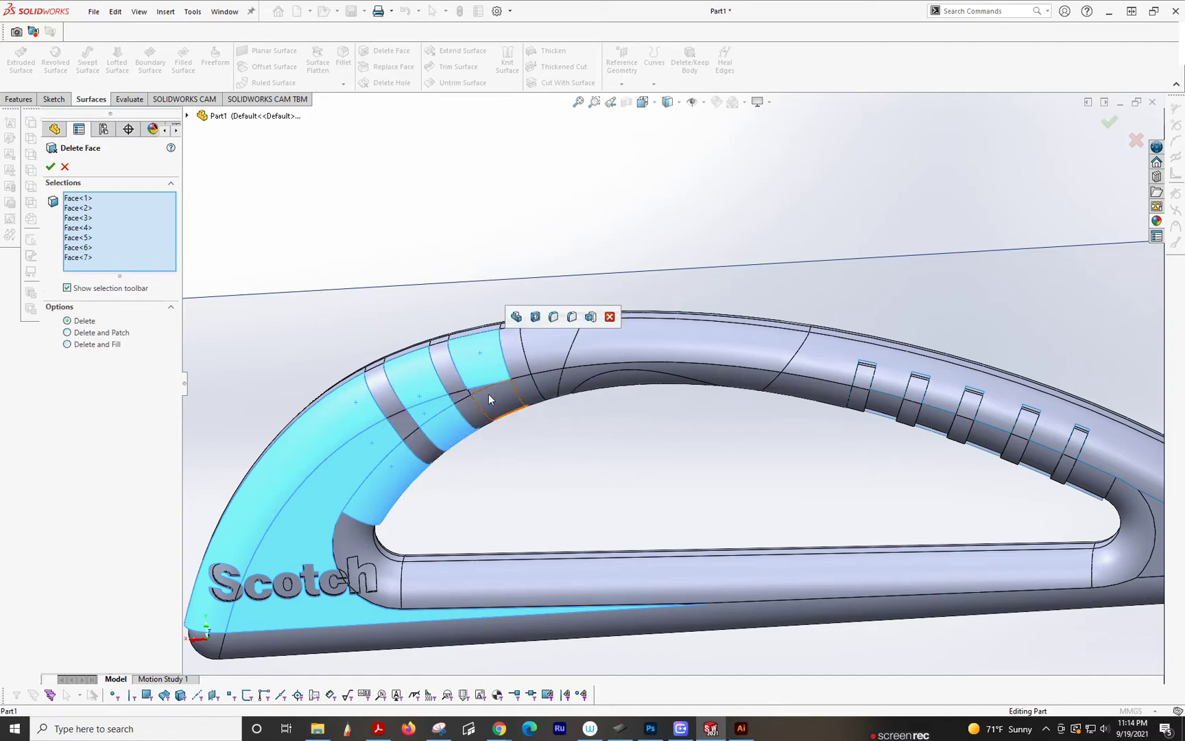
left_click(480, 388)
left_click(486, 390)
- Select further arm faces around the bands, including those on the Scotch arm
middle_click_drag(486, 389, 542, 493)
left_click(450, 329)
left_click(409, 335)
left_click(377, 349)
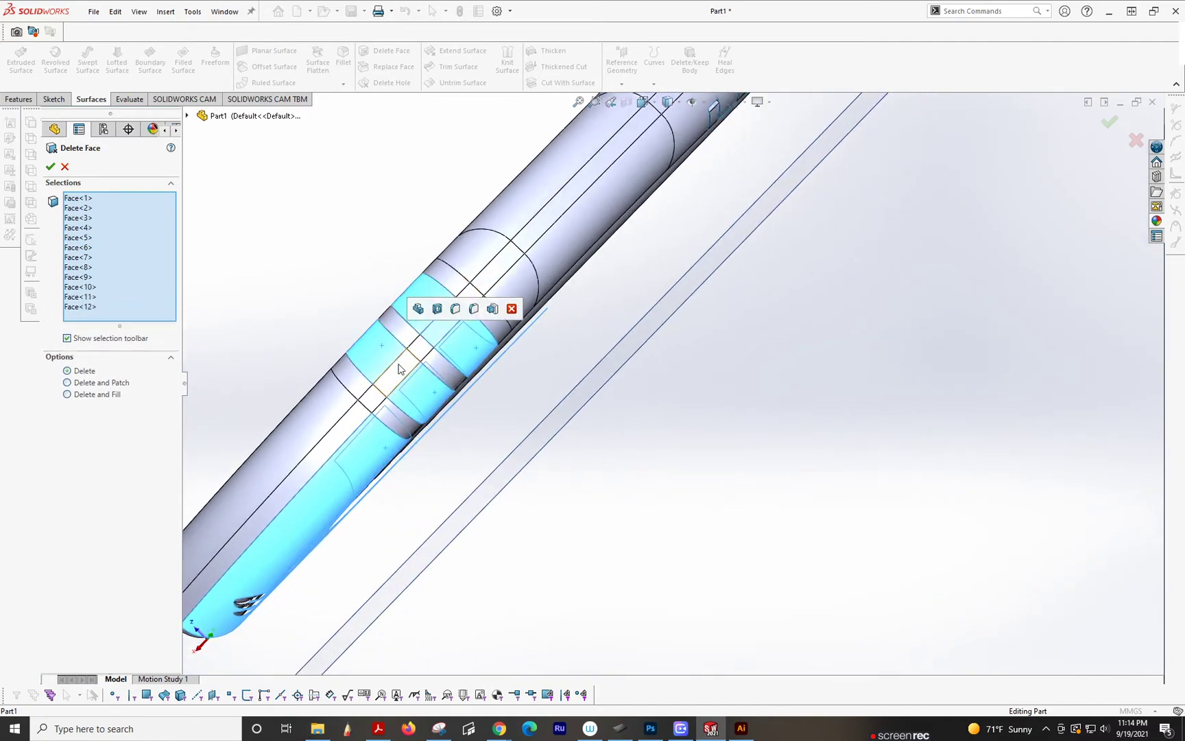
left_click(399, 368)
left_click(351, 420)
left_click(330, 410)
middle_click_drag(331, 410, 402, 509)
left_click(375, 498)
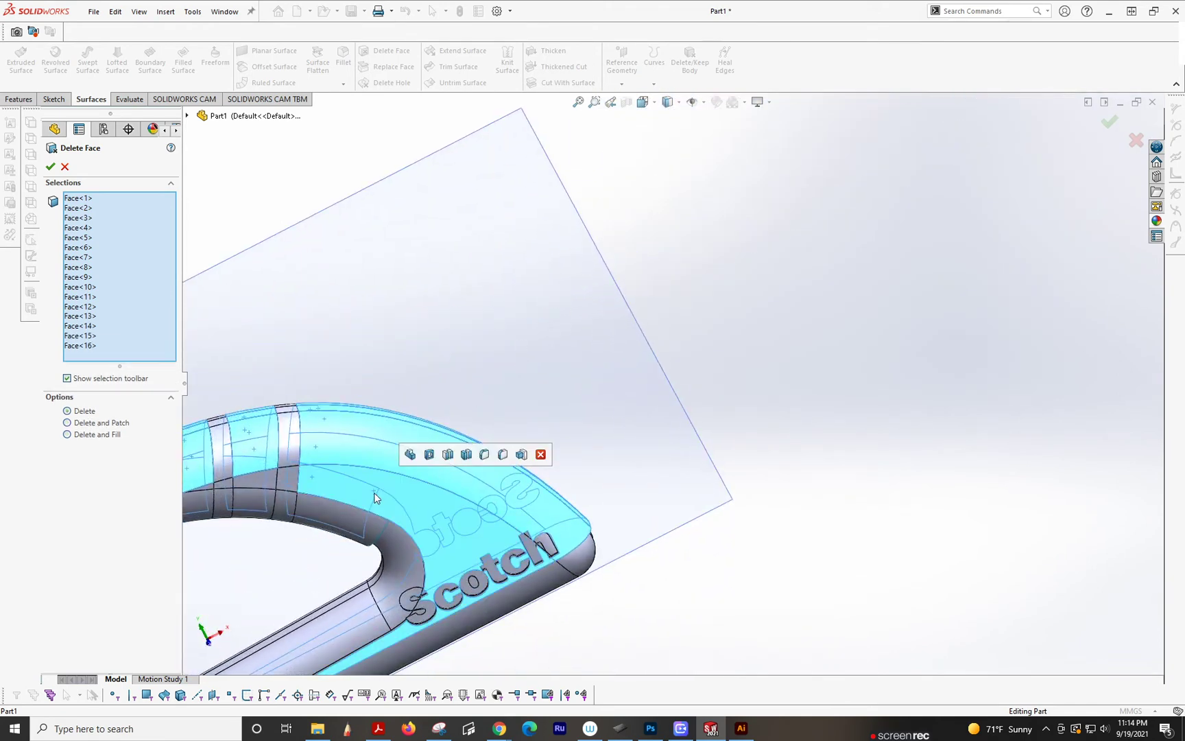
left_click(321, 510)
left_click(251, 479)
left_click(264, 513)
middle_click_drag(264, 513, 480, 508)
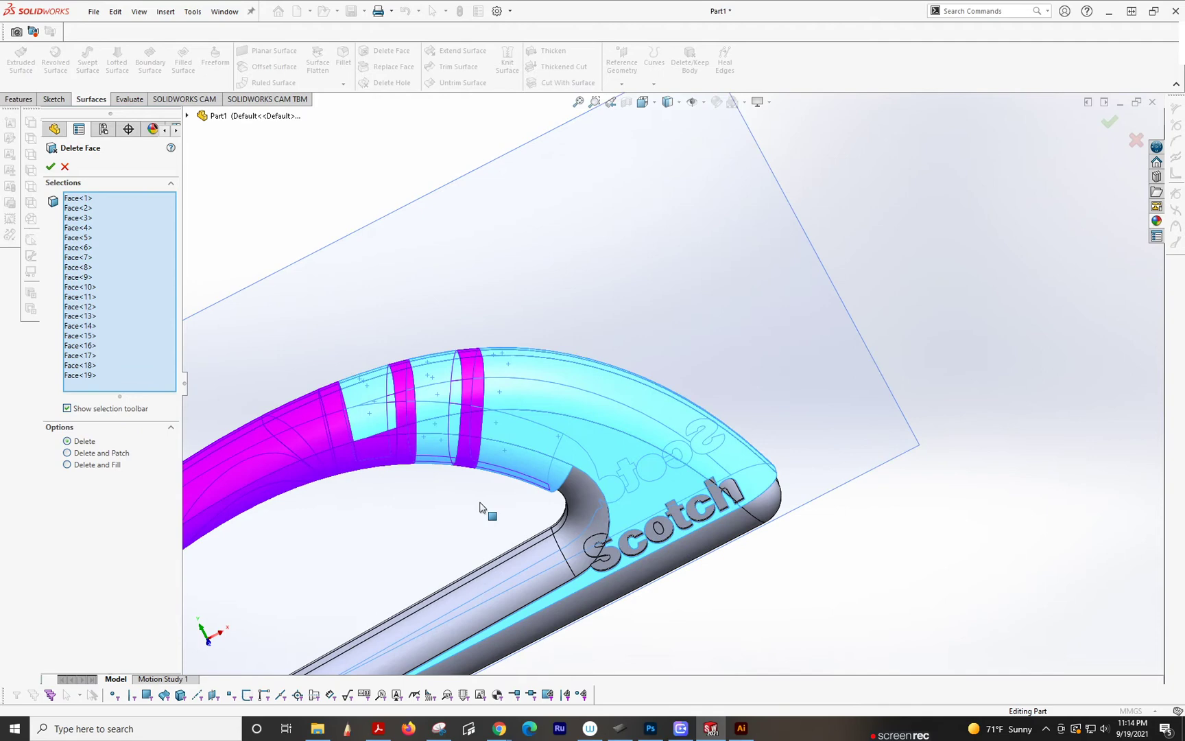
left_click(387, 436)
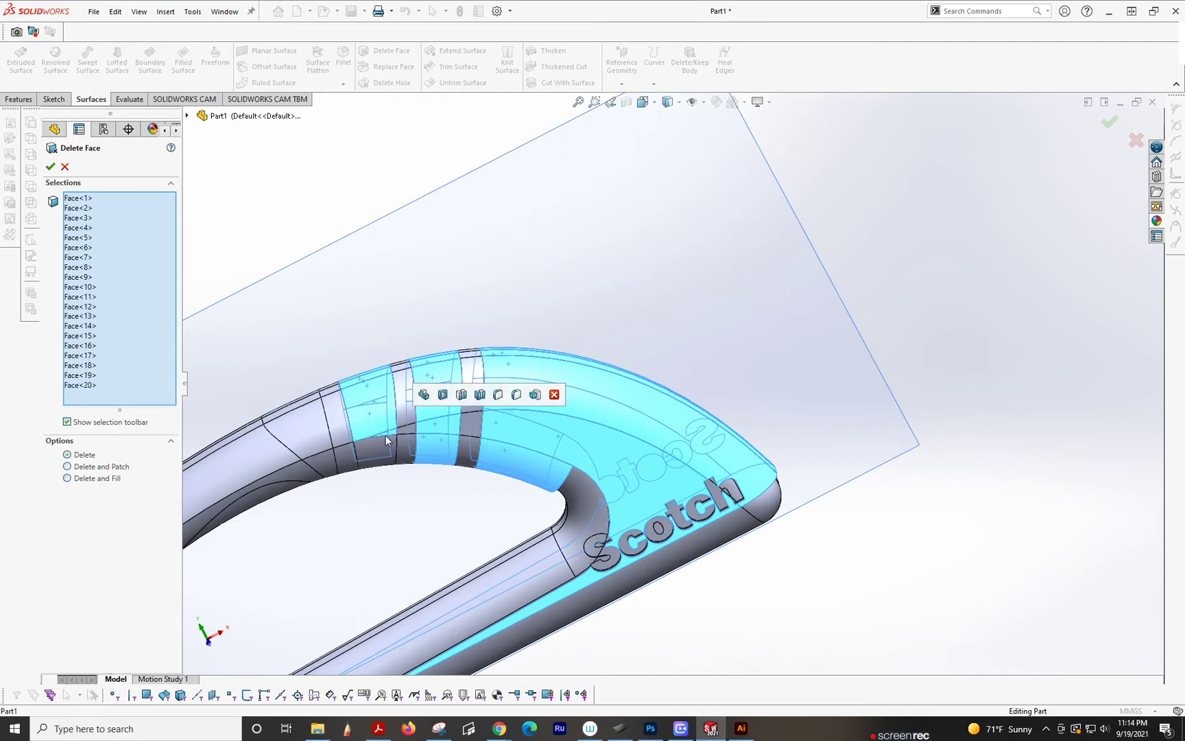
left_click(380, 441)
- Add the arm's underside faces and the faces beside the top panel
middle_click_drag(380, 441, 368, 276)
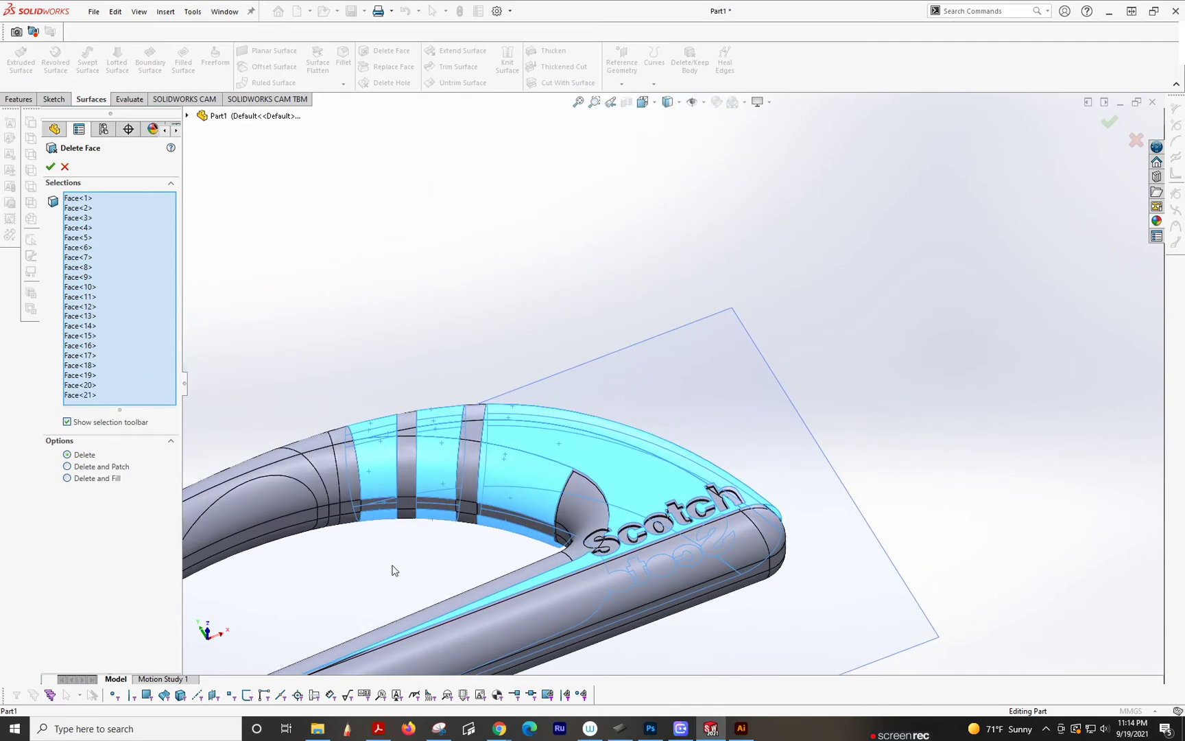
left_click(376, 503)
left_click(436, 503)
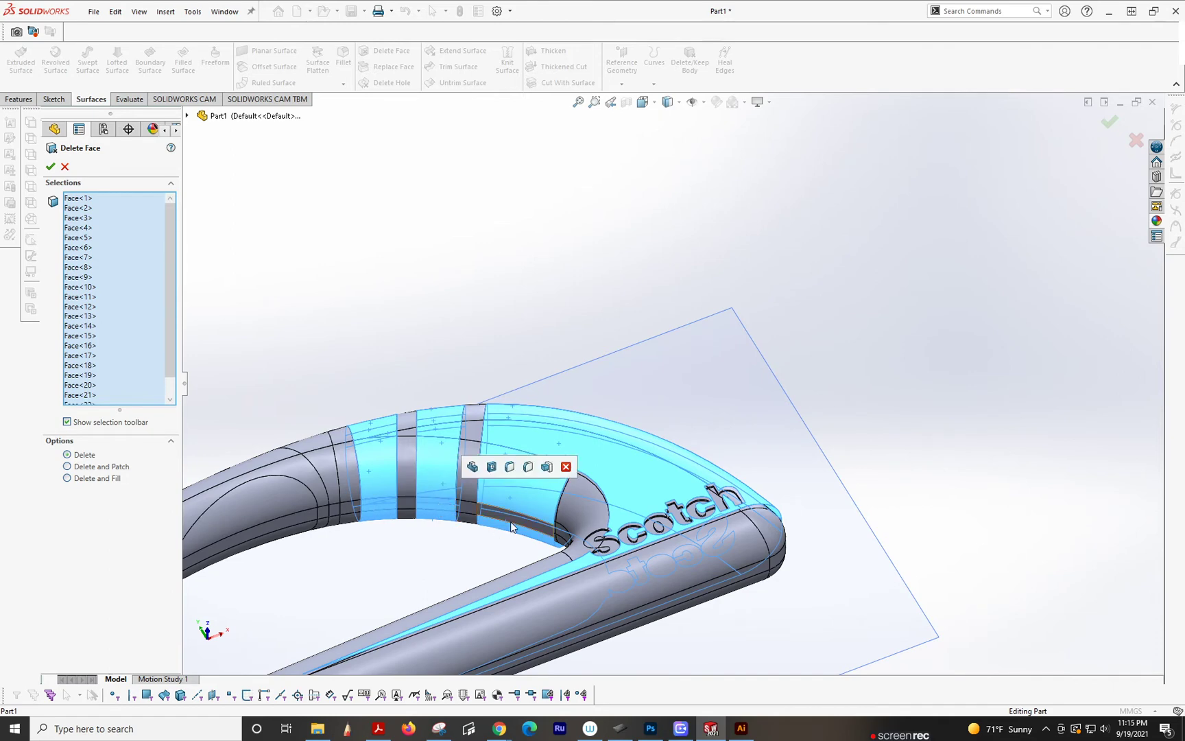
left_click(509, 527)
left_click(336, 474)
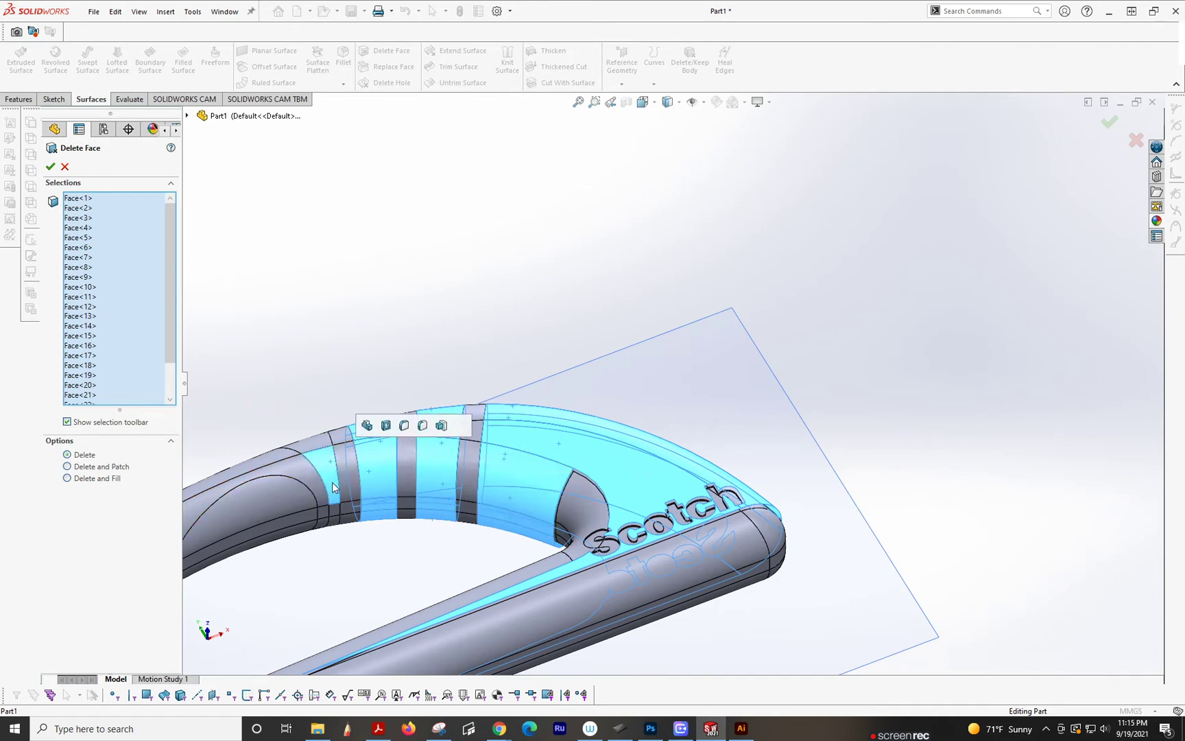
left_click(336, 516)
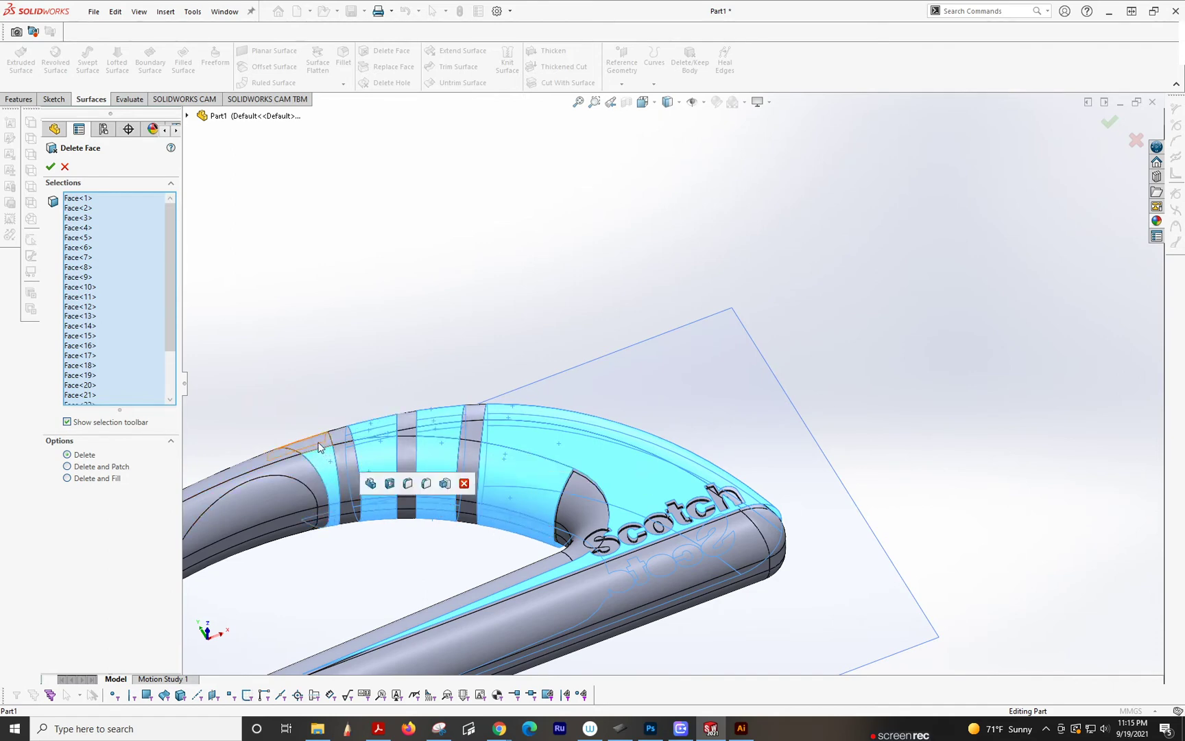
mouse_move(328, 470)
middle_mouse_down()
mouse_move(413, 637)
mouse_move(309, 484)
middle_mouse_up()
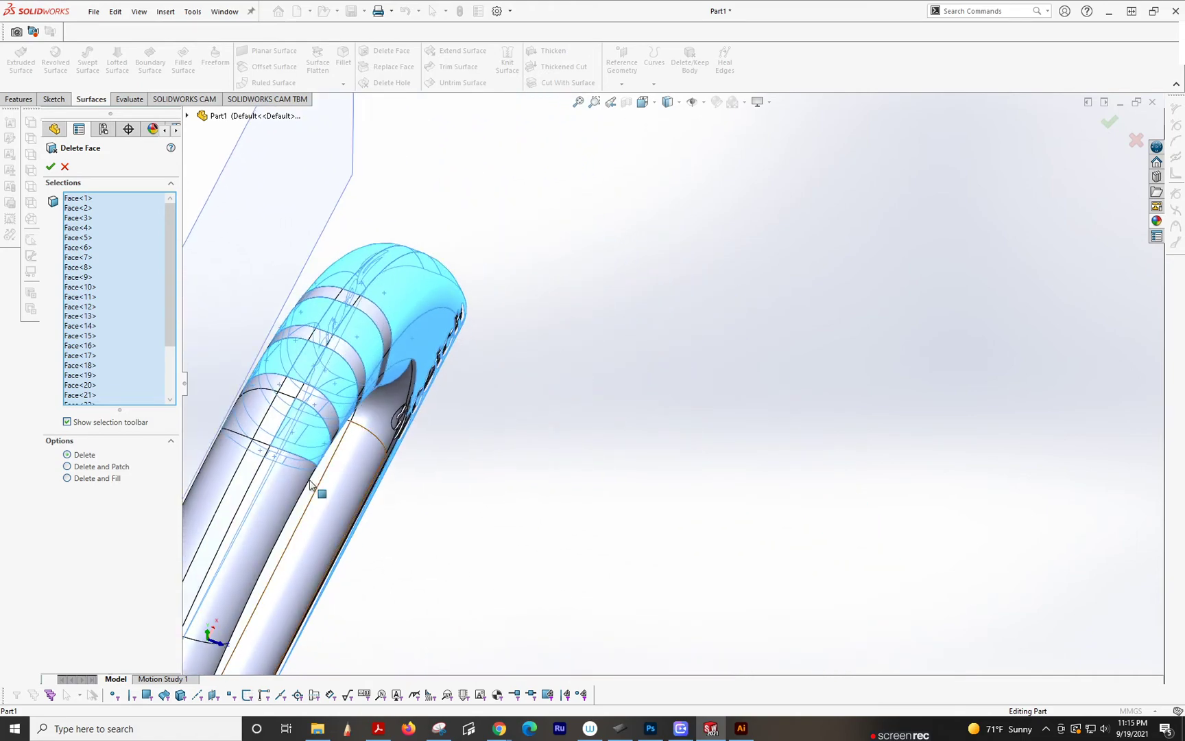
left_click(264, 411)
scroll(277, 438, "up", 3)
middle_click_drag(278, 439, 499, 434)
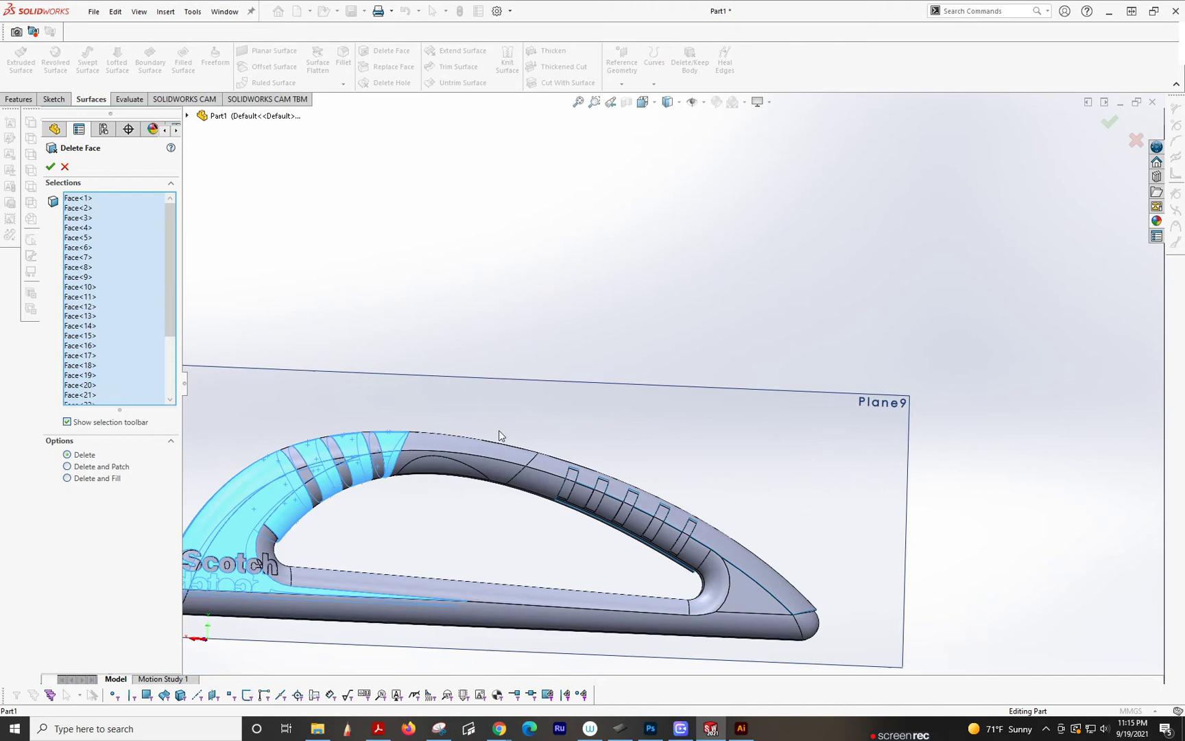
scroll(500, 435, "down", 3)
scroll(410, 460, "down", 3)
left_click(463, 403)
scroll(463, 403, "down", 3)
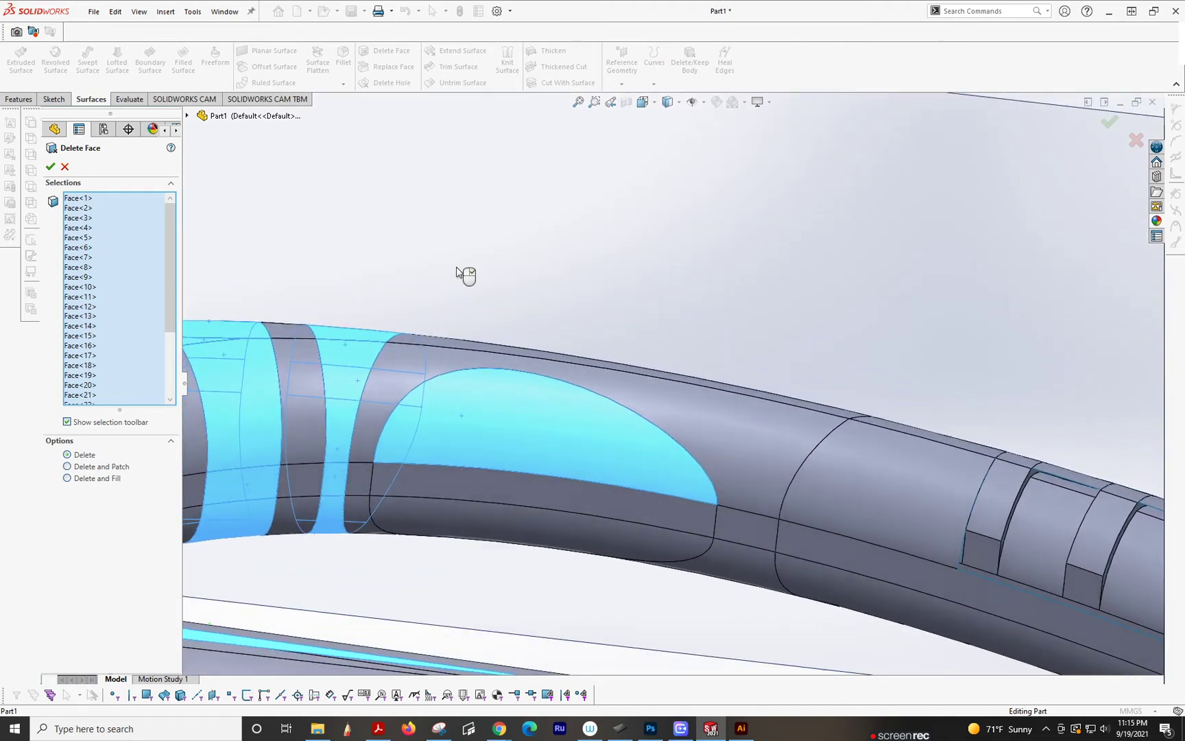
left_click(521, 515)
- Add the faces next to the panel, the upper arm and grey strip, then apply DeleteFace1
middle_click_drag(494, 436, 471, 588)
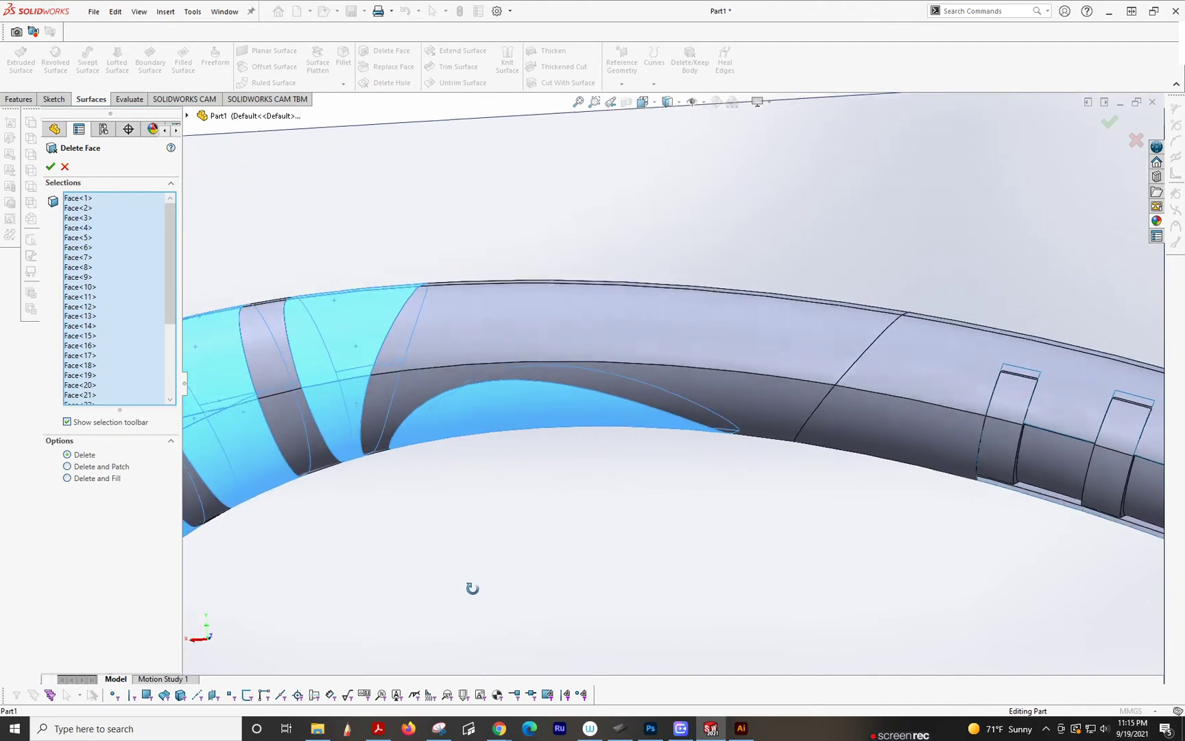
left_click(861, 423)
left_click(895, 426)
scroll(885, 429, "up", 3)
scroll(880, 430, "down", 2)
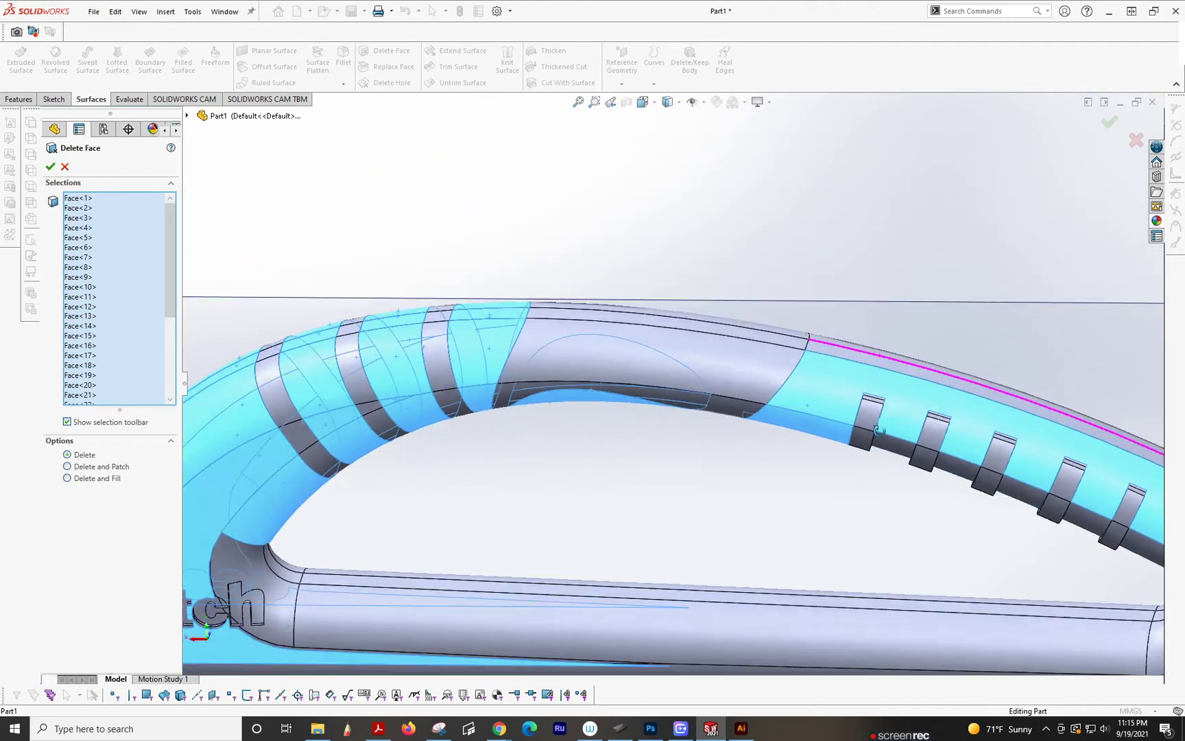
middle_click_drag(879, 430, 857, 534)
left_click(832, 307)
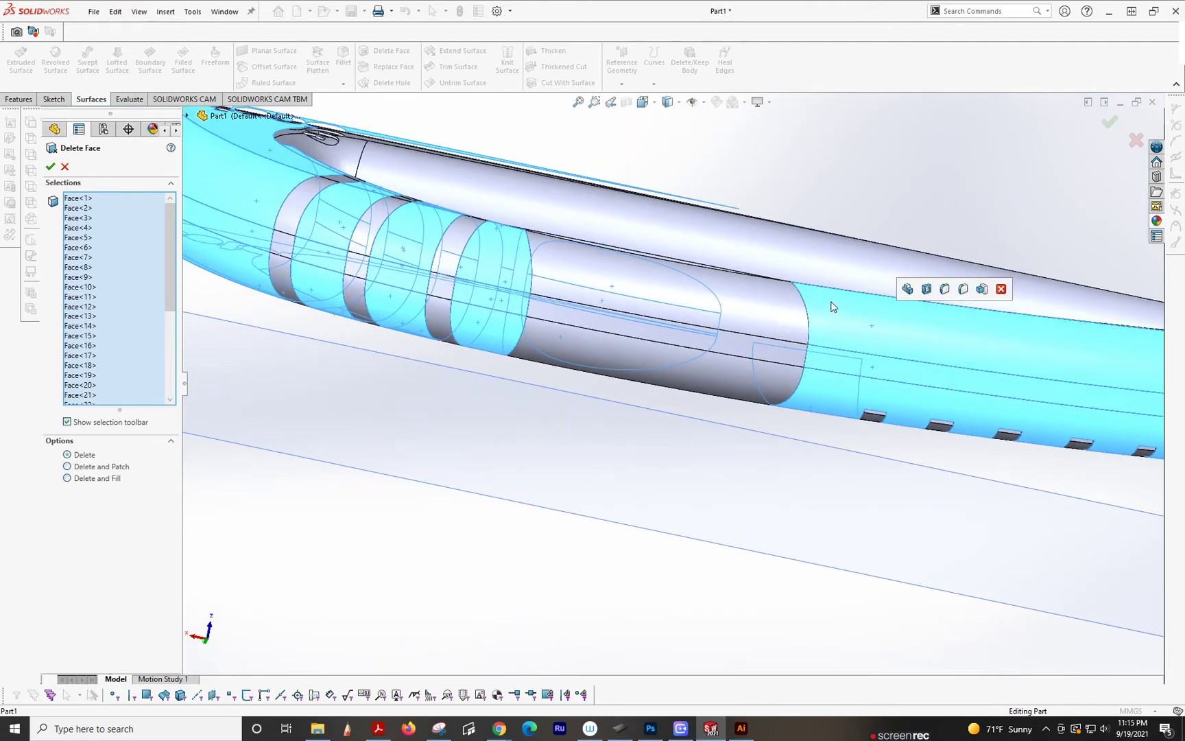
middle_click_drag(832, 307, 820, 234)
left_click(814, 253)
left_click(825, 206)
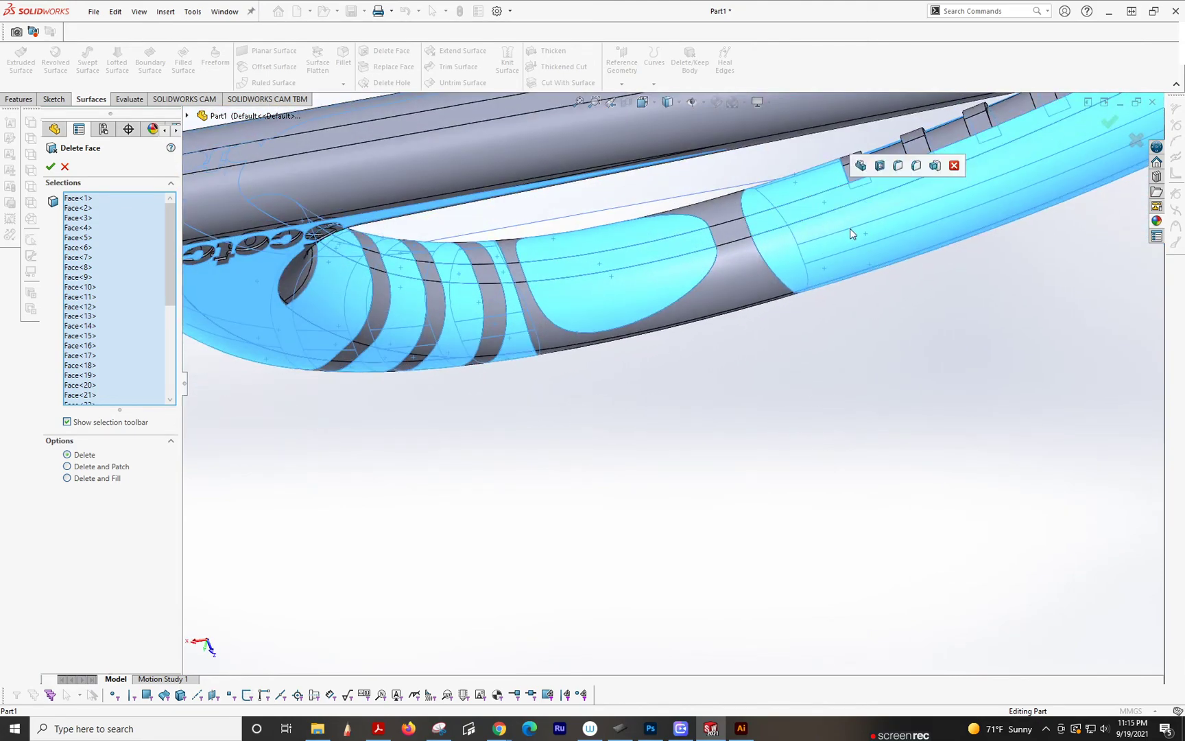
middle_click_drag(837, 179, 629, 441)
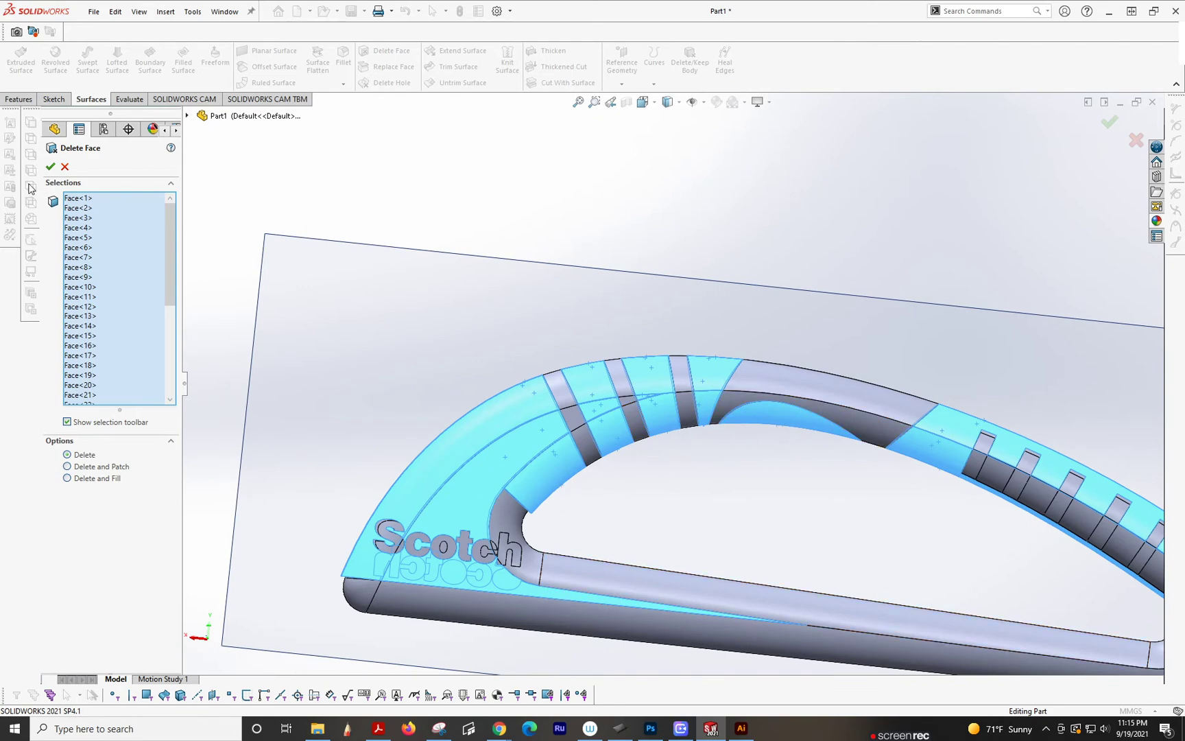
left_click(49, 168)
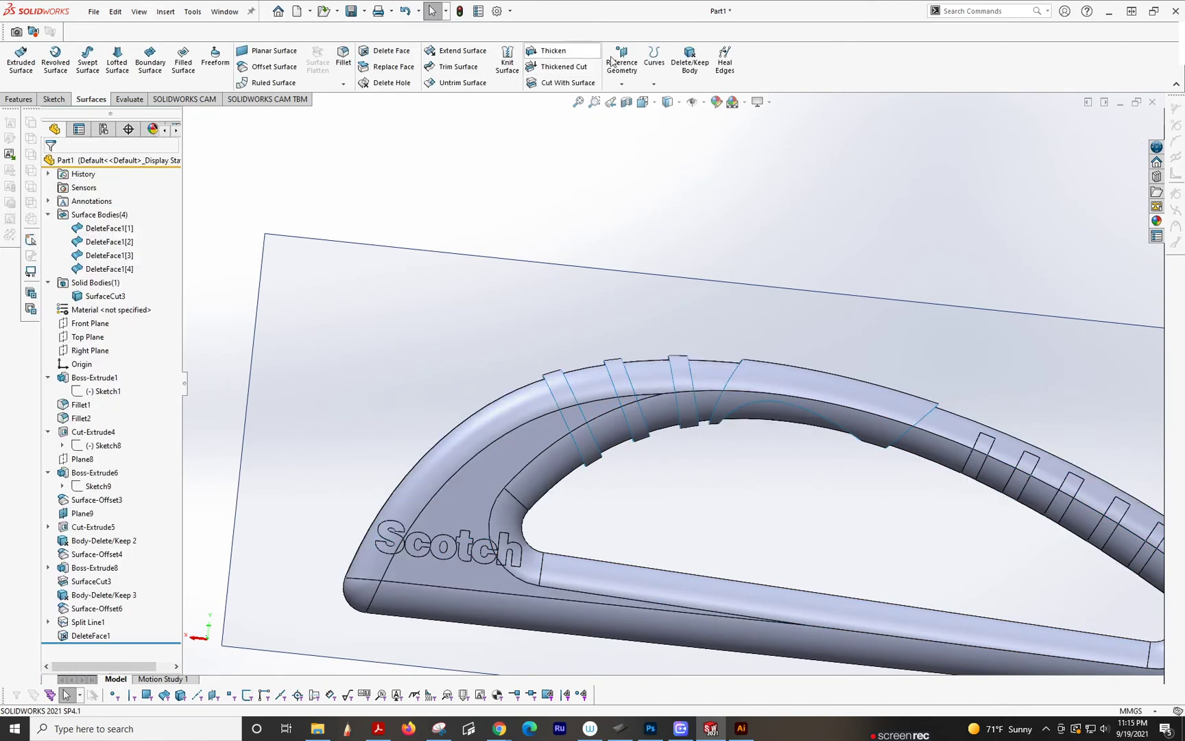
- Thicken the DeleteFace1[4] band surface 3.00mm to one side and merge it into the solid
left_click(553, 50)
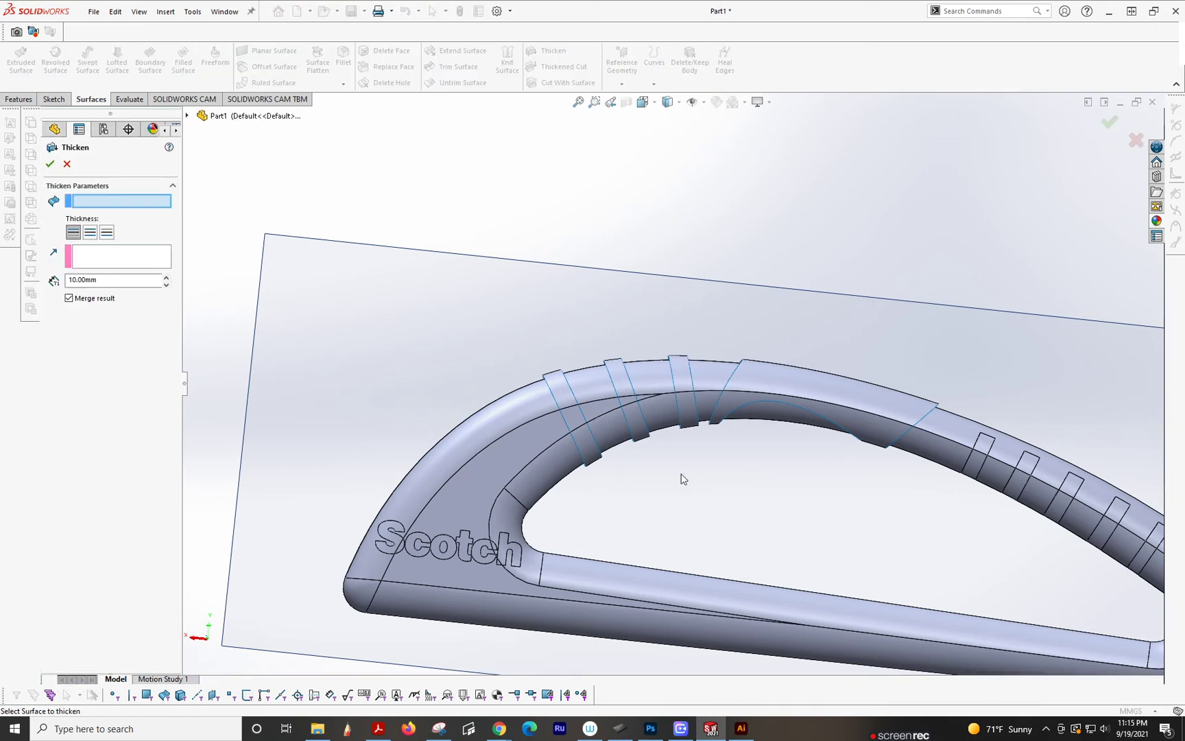
left_click(570, 409)
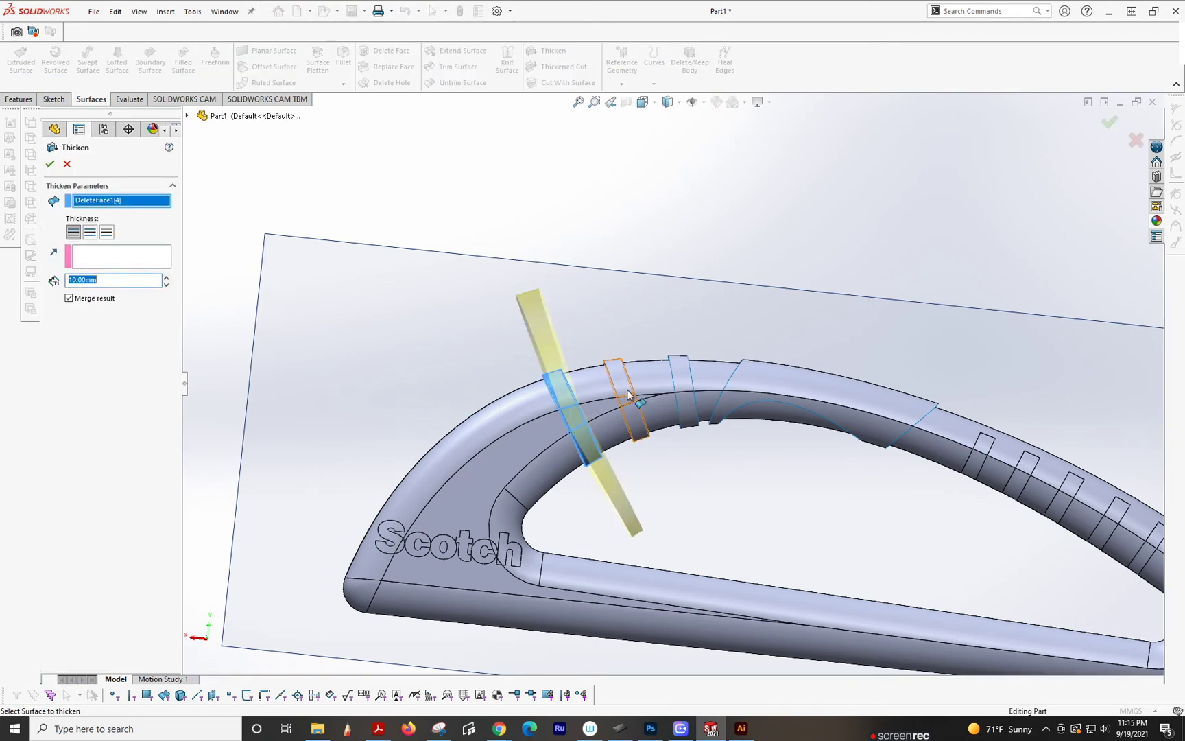
left_click(69, 297)
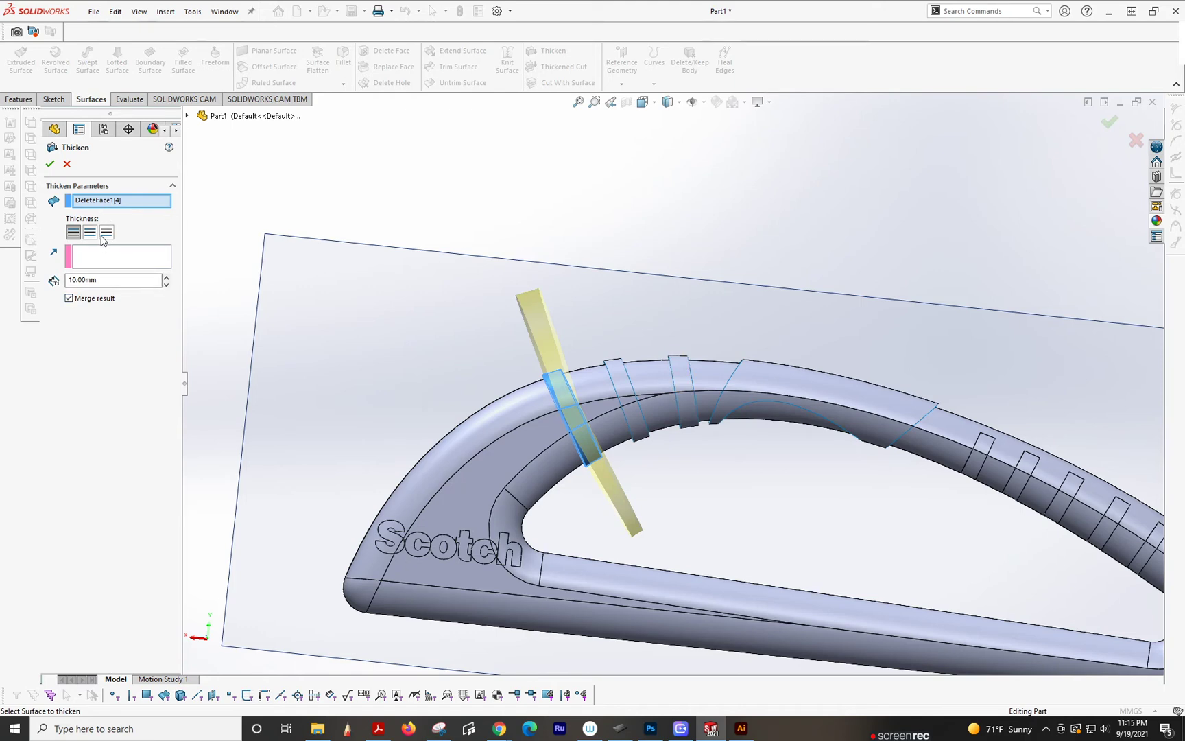
left_click(107, 234)
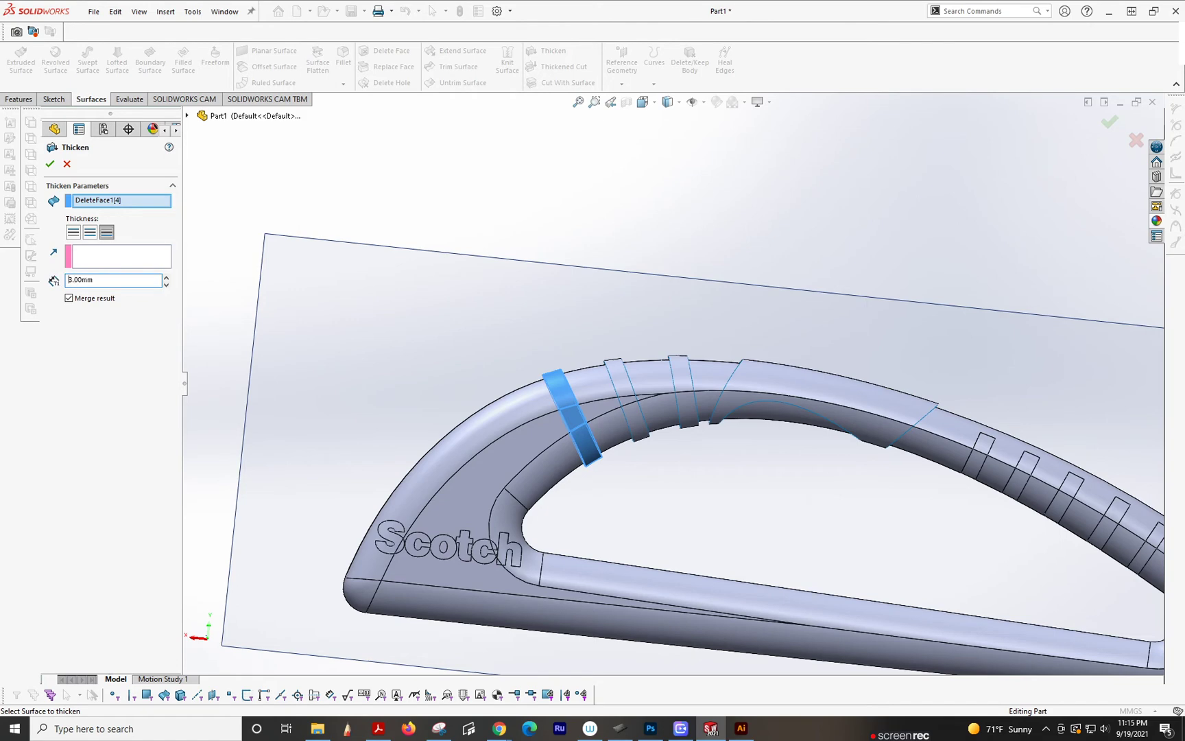
scroll(455, 254, "down", 8)
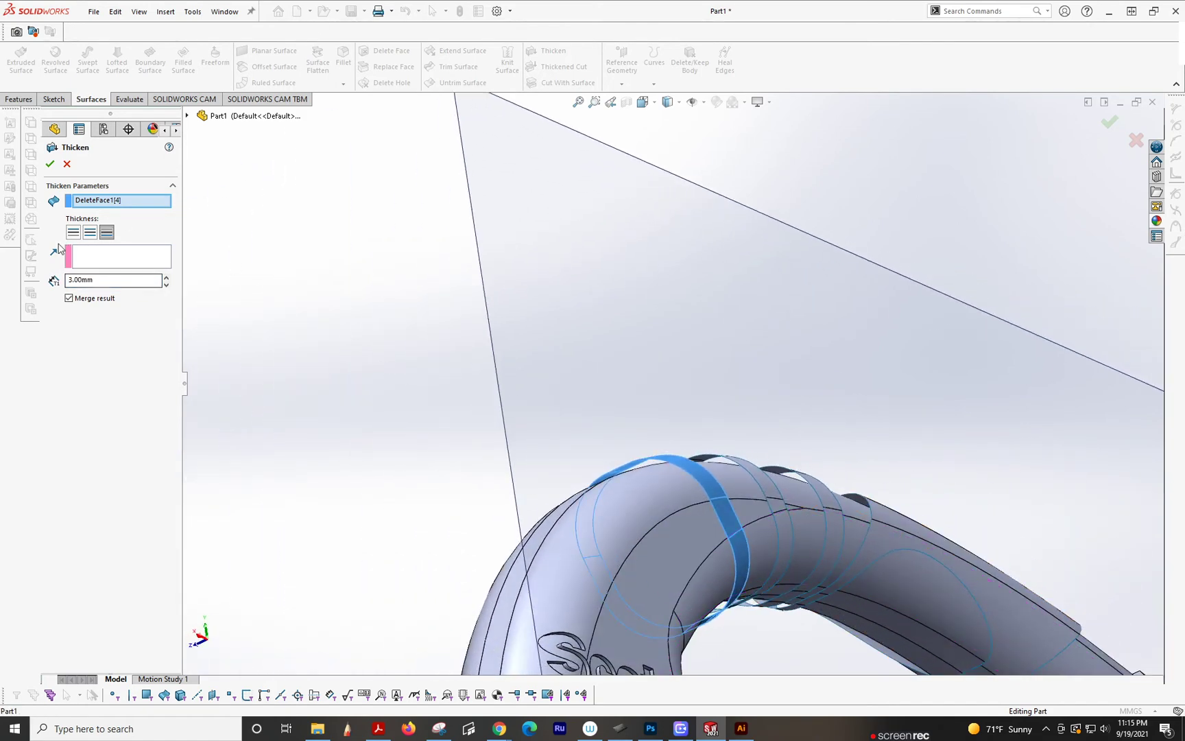
left_click(90, 265)
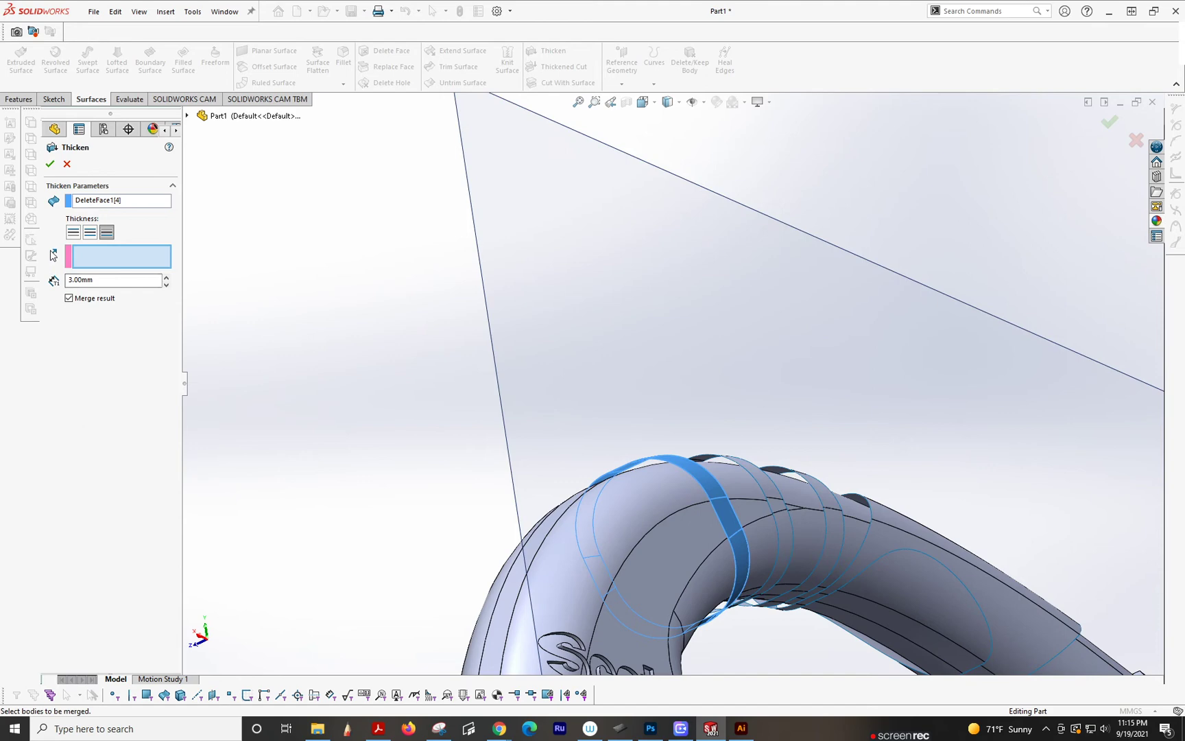
left_click(89, 234)
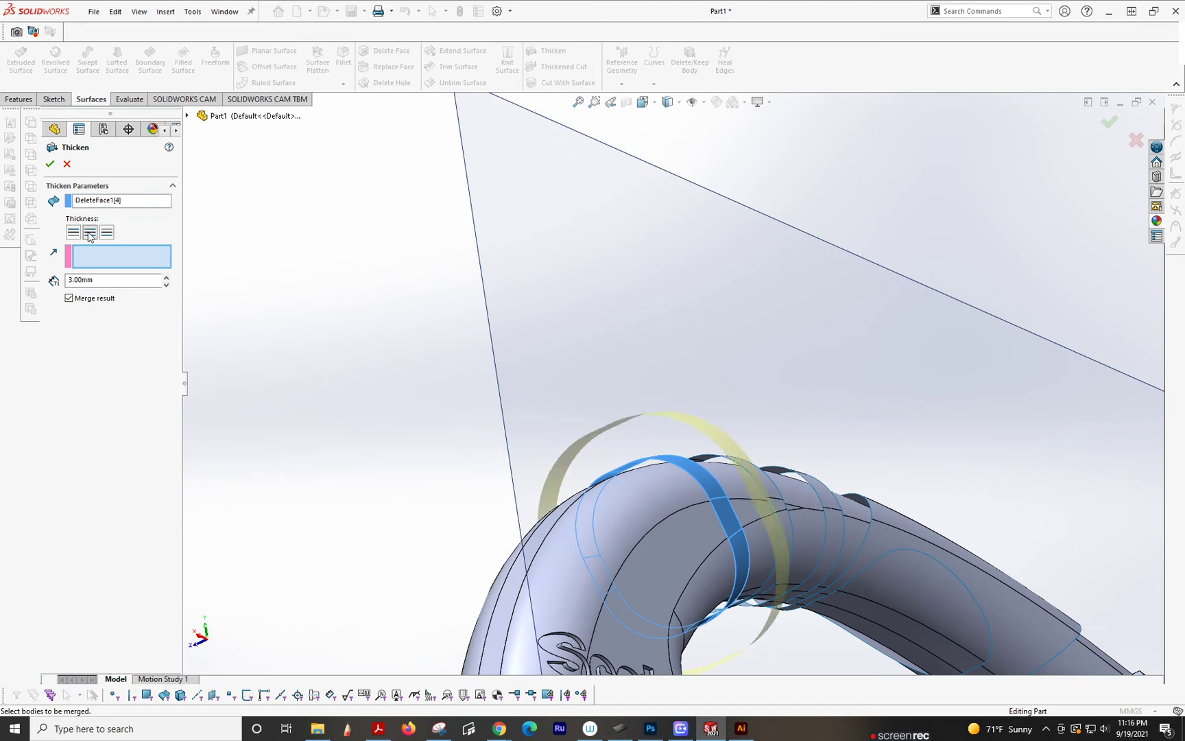
left_click(107, 233)
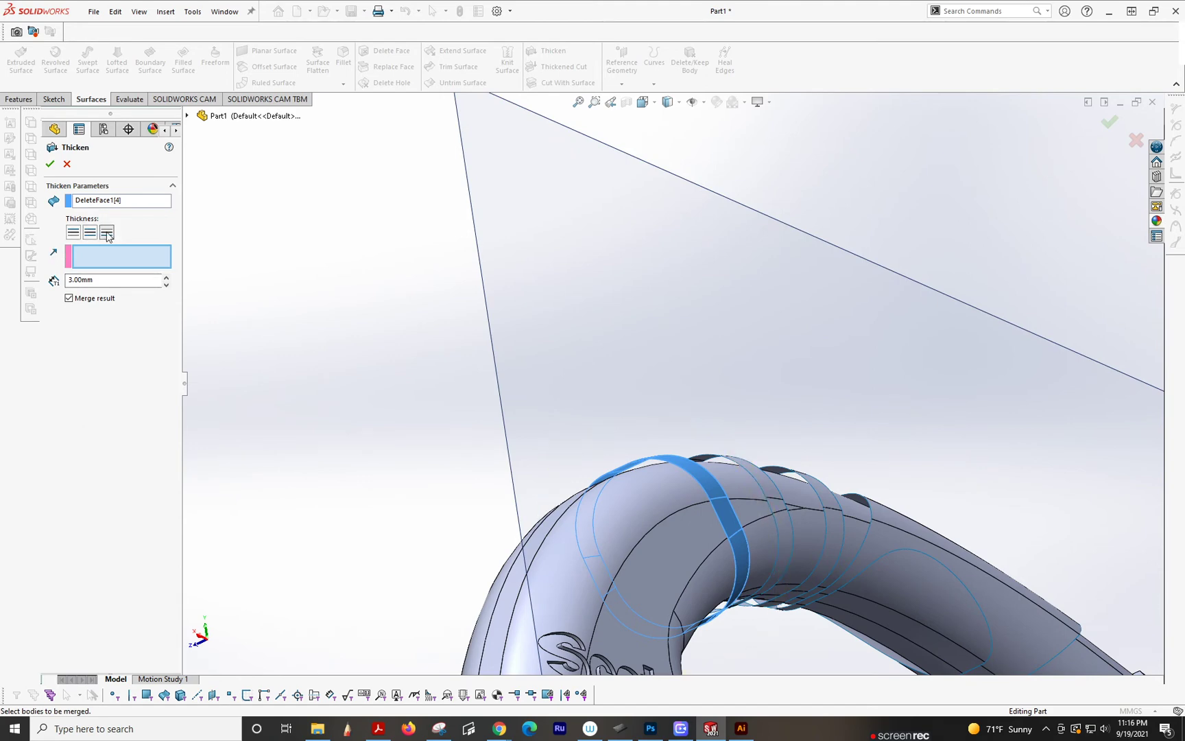
left_click(51, 164)
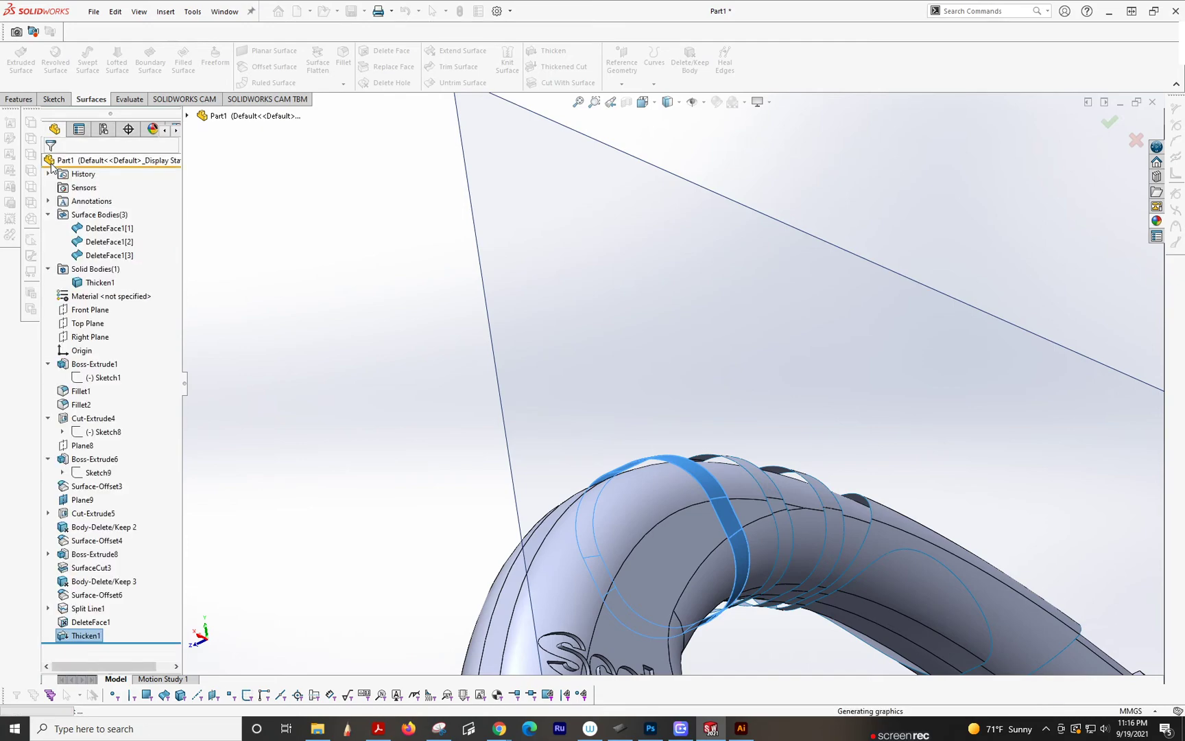
- Thicken the DeleteFace1[1] and DeleteFace1[2] band surfaces by 3.00mm into the solid
scroll(793, 536, "up", 2)
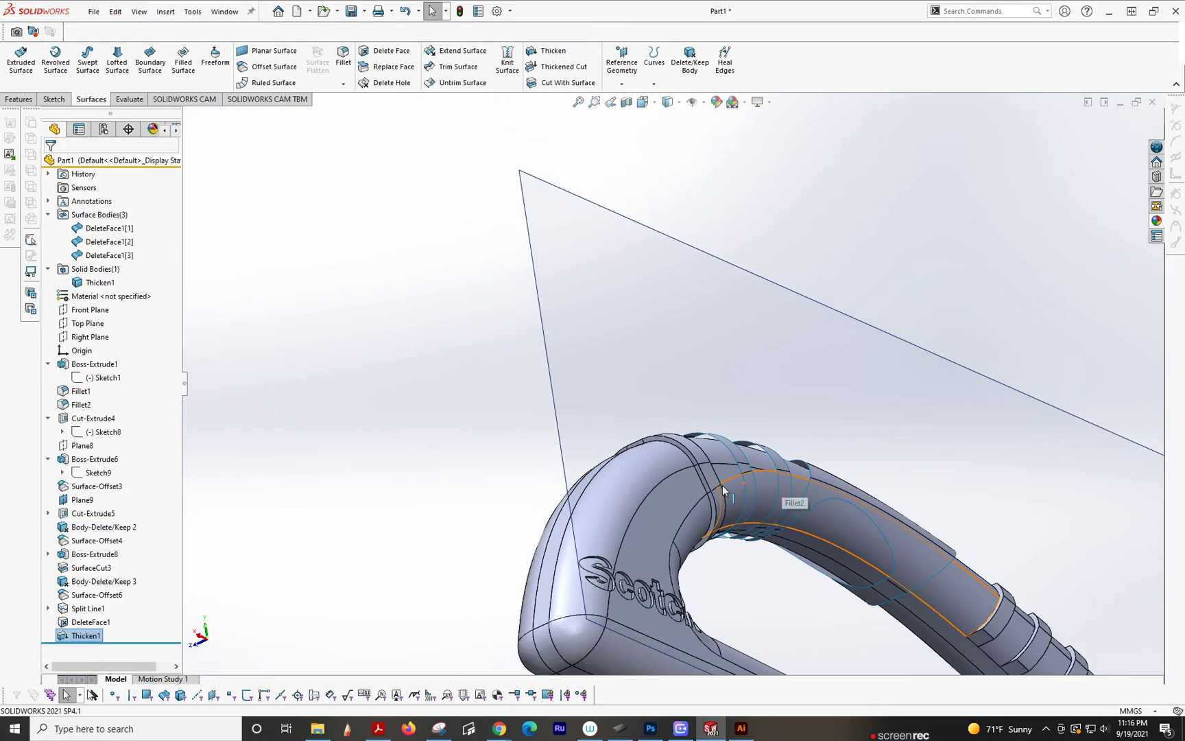
middle_click_drag(723, 489, 884, 454)
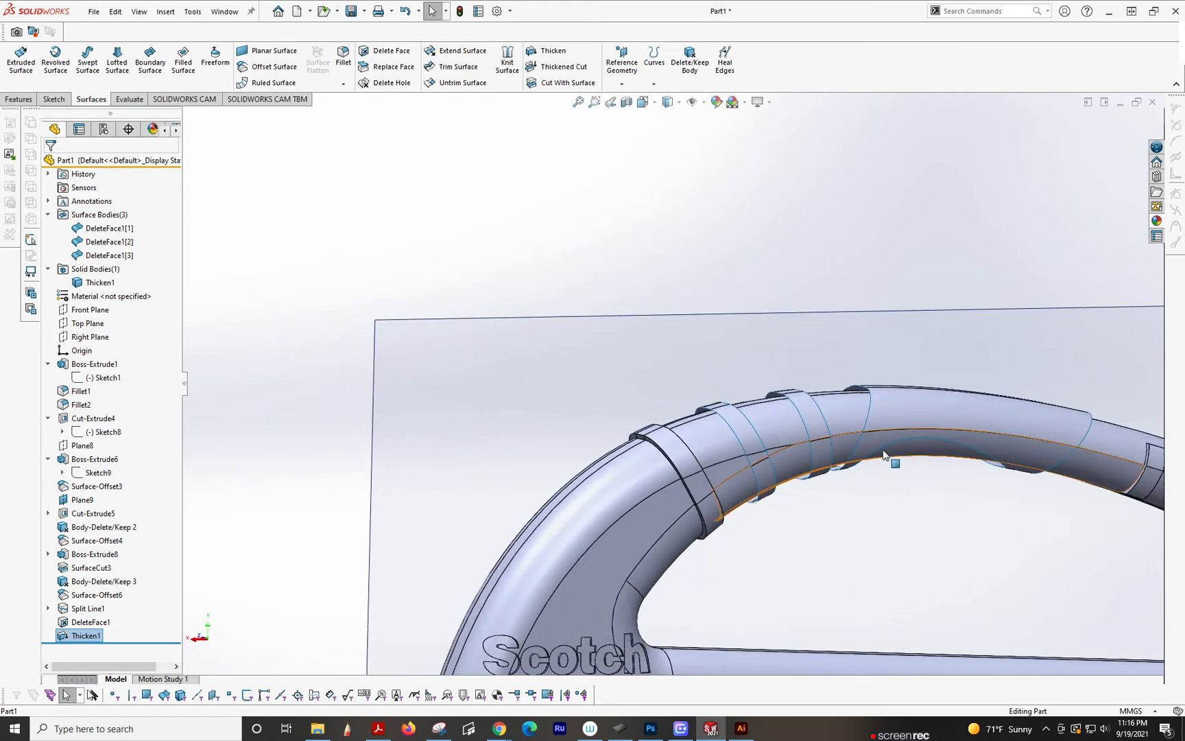
scroll(883, 454, "down", 3)
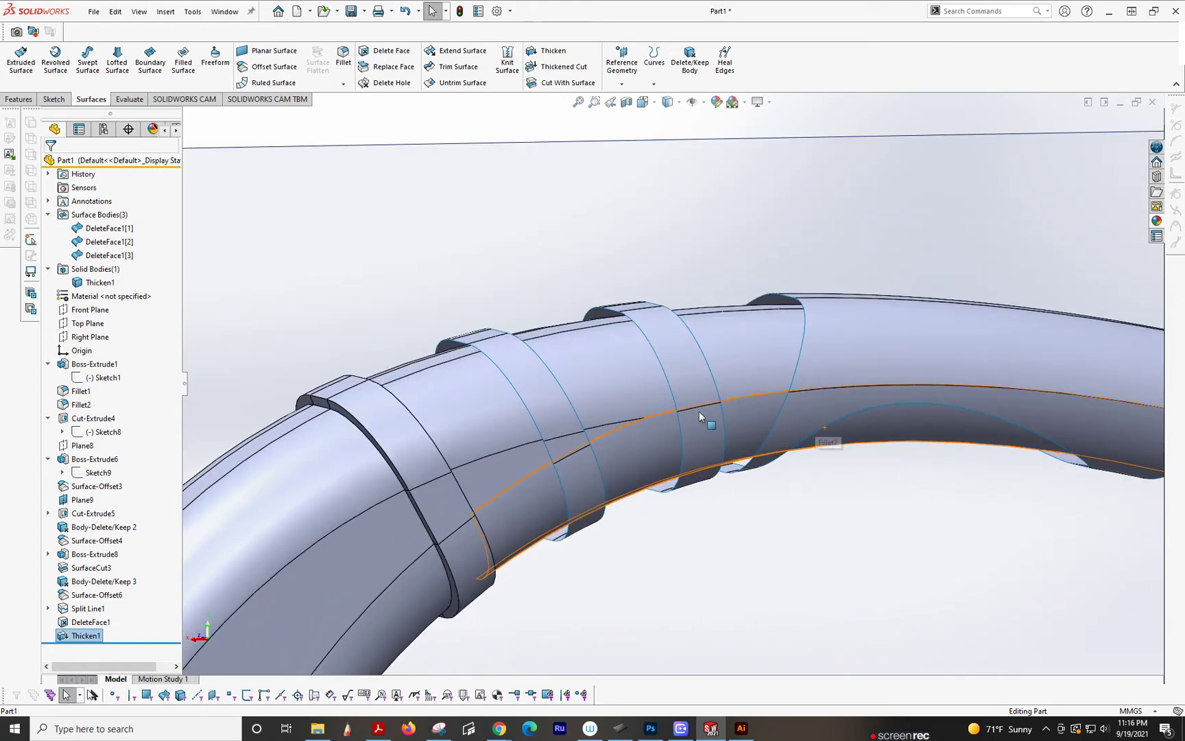
left_click(551, 51)
left_click(512, 368)
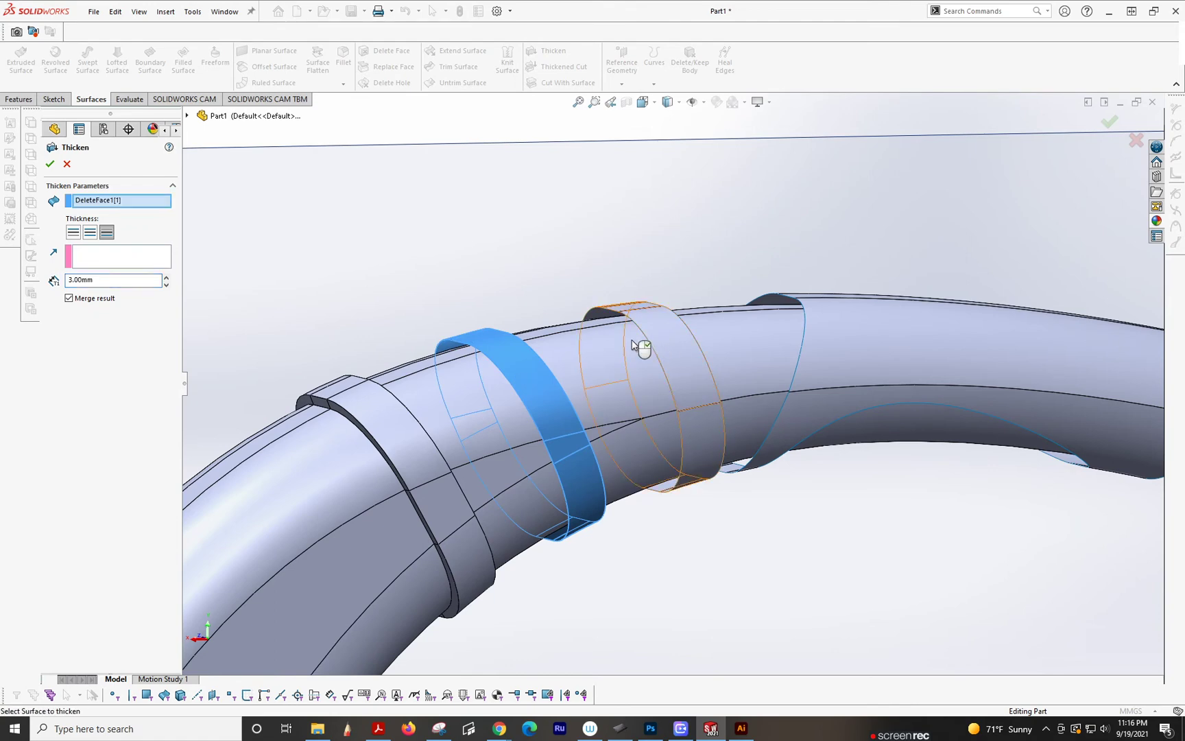
left_click(562, 408)
left_click(546, 392)
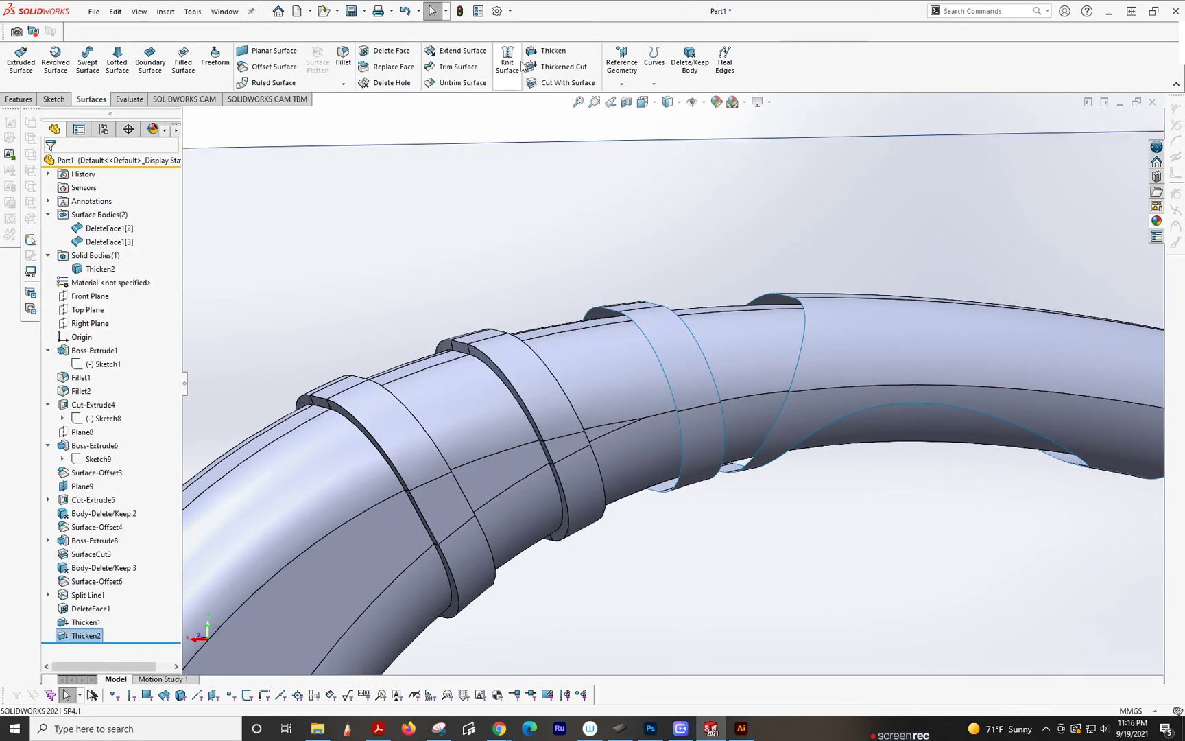
left_click(541, 54)
left_click(679, 343)
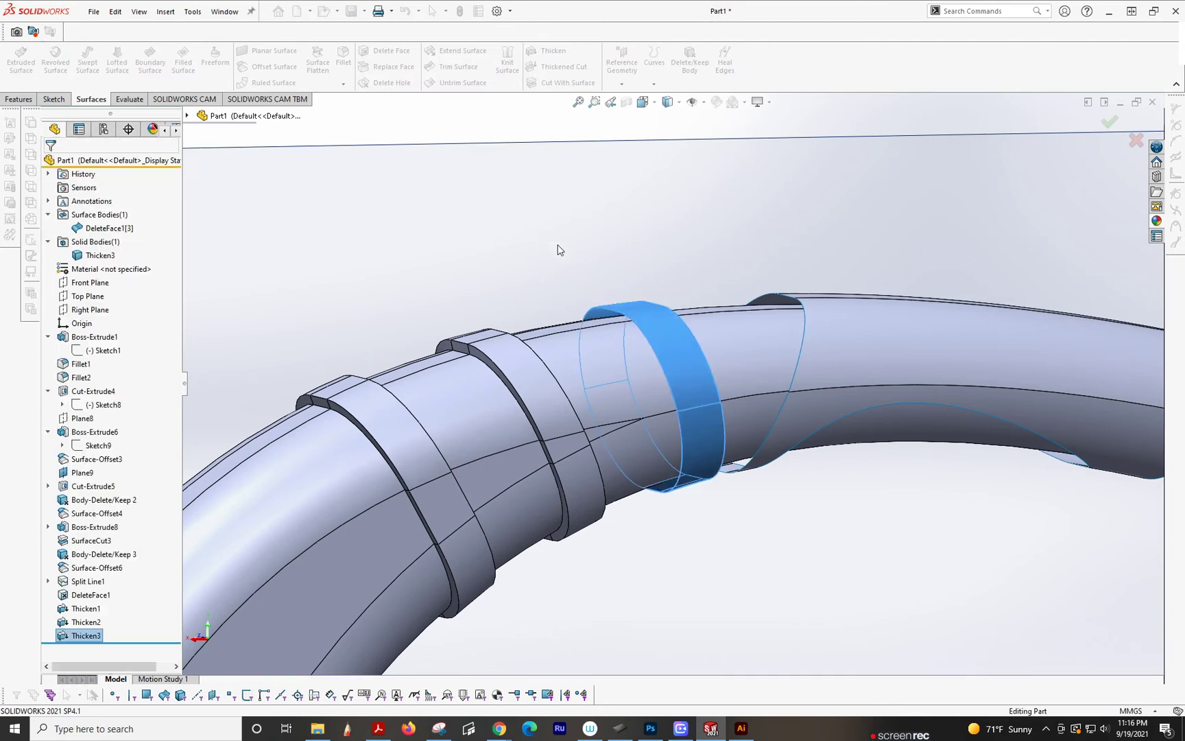
- Thicken the DeleteFace1[3] top panel by 1.5 with Merge result after the 3.00mm attempt fails
left_click(883, 347)
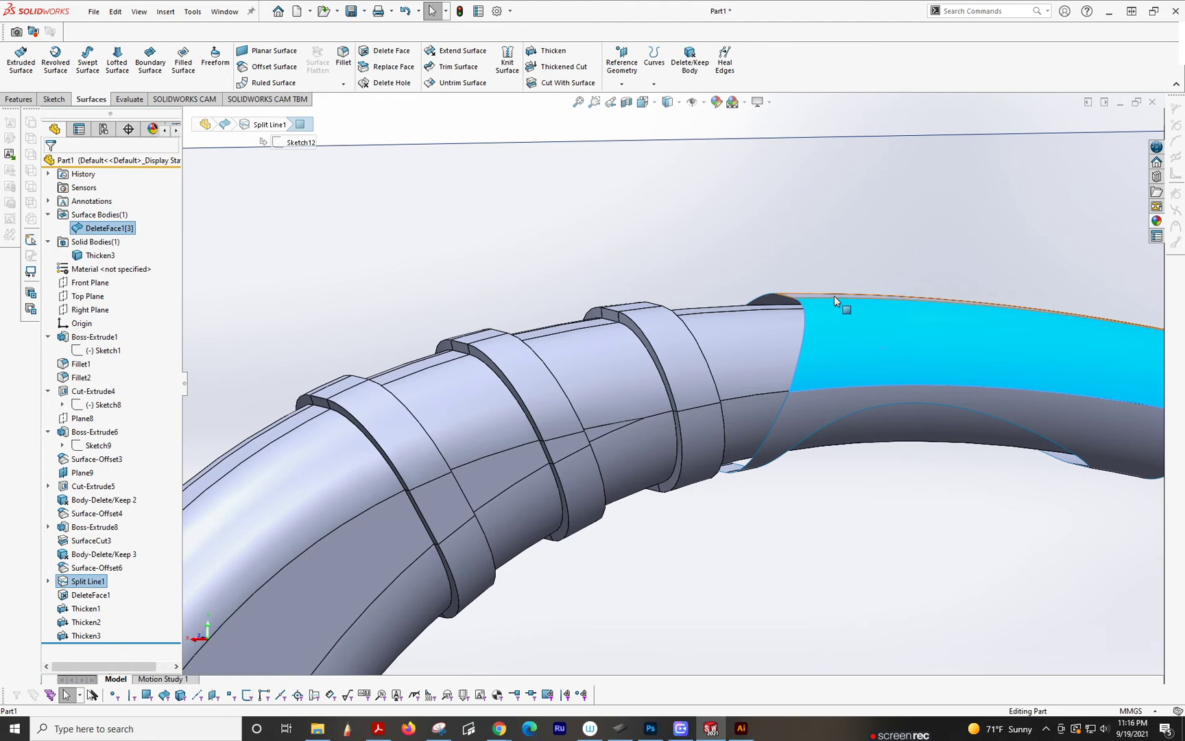
left_click(542, 51)
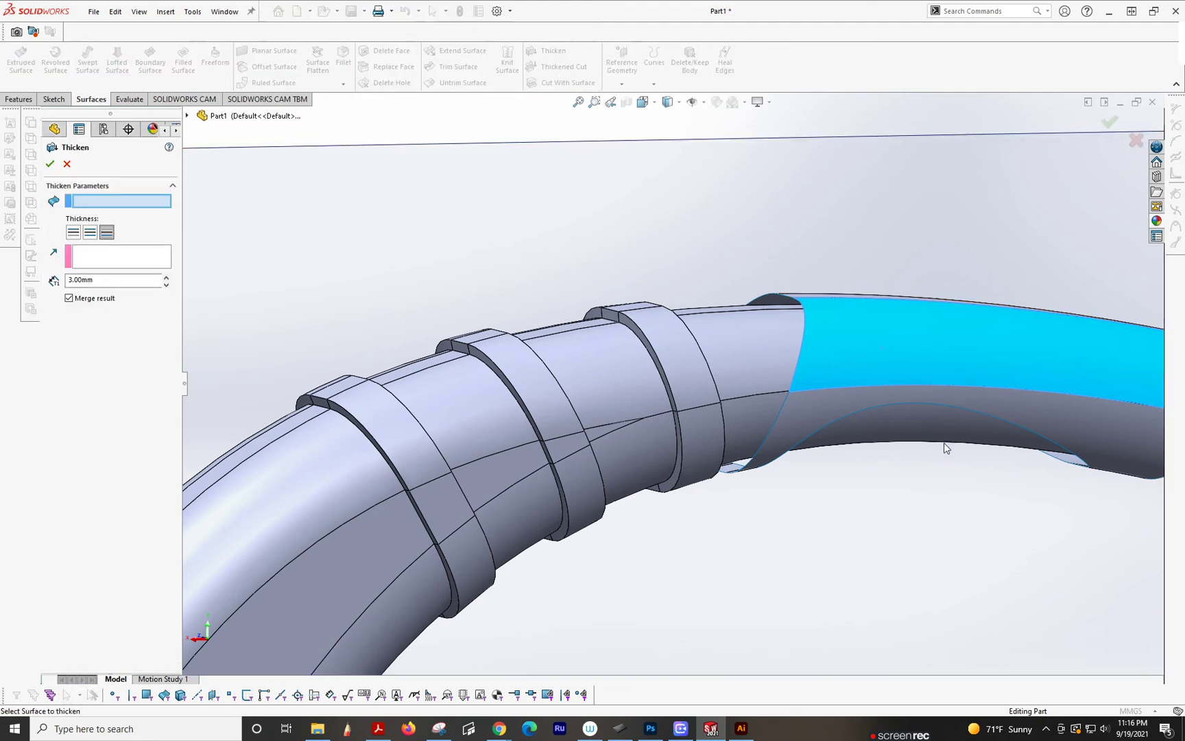
left_click(821, 410)
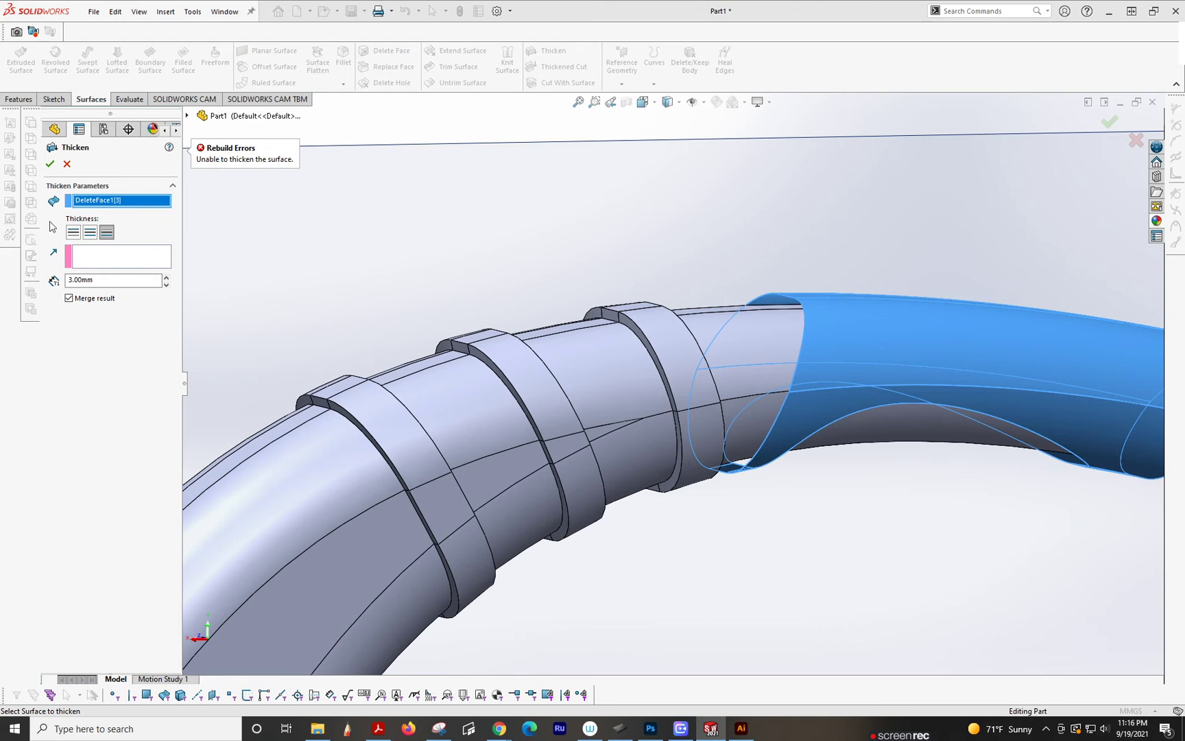
left_click(63, 165)
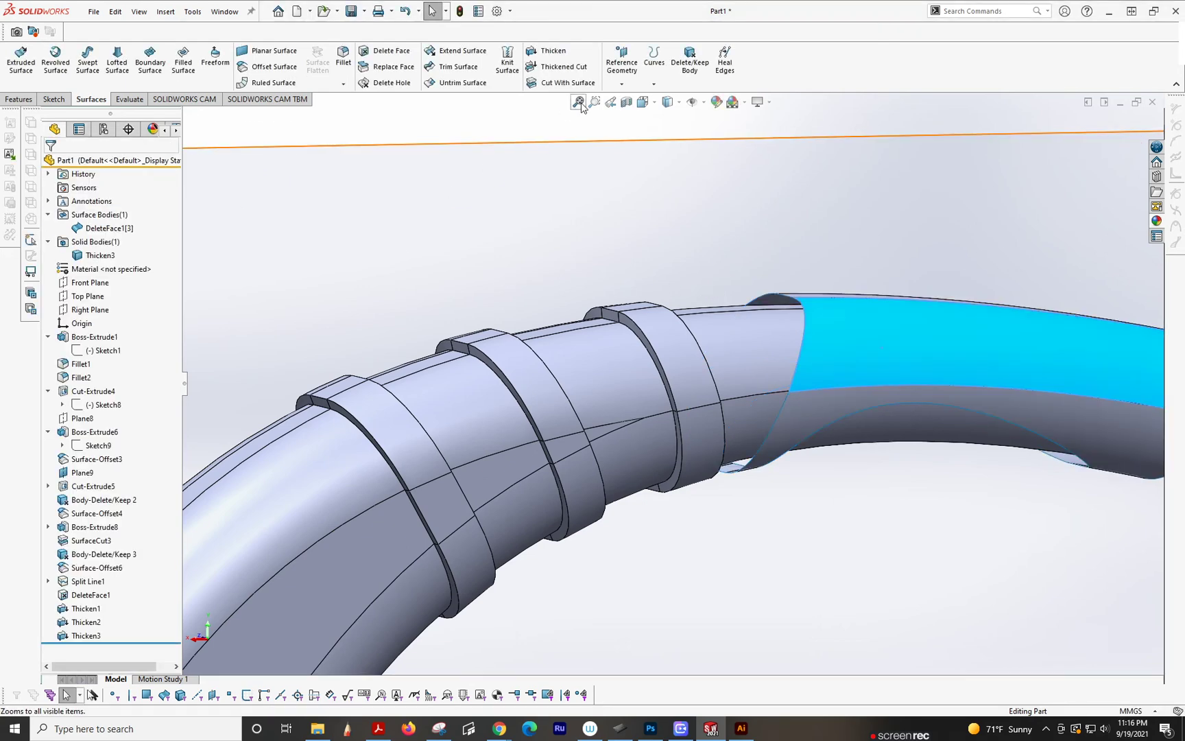
left_click(553, 51)
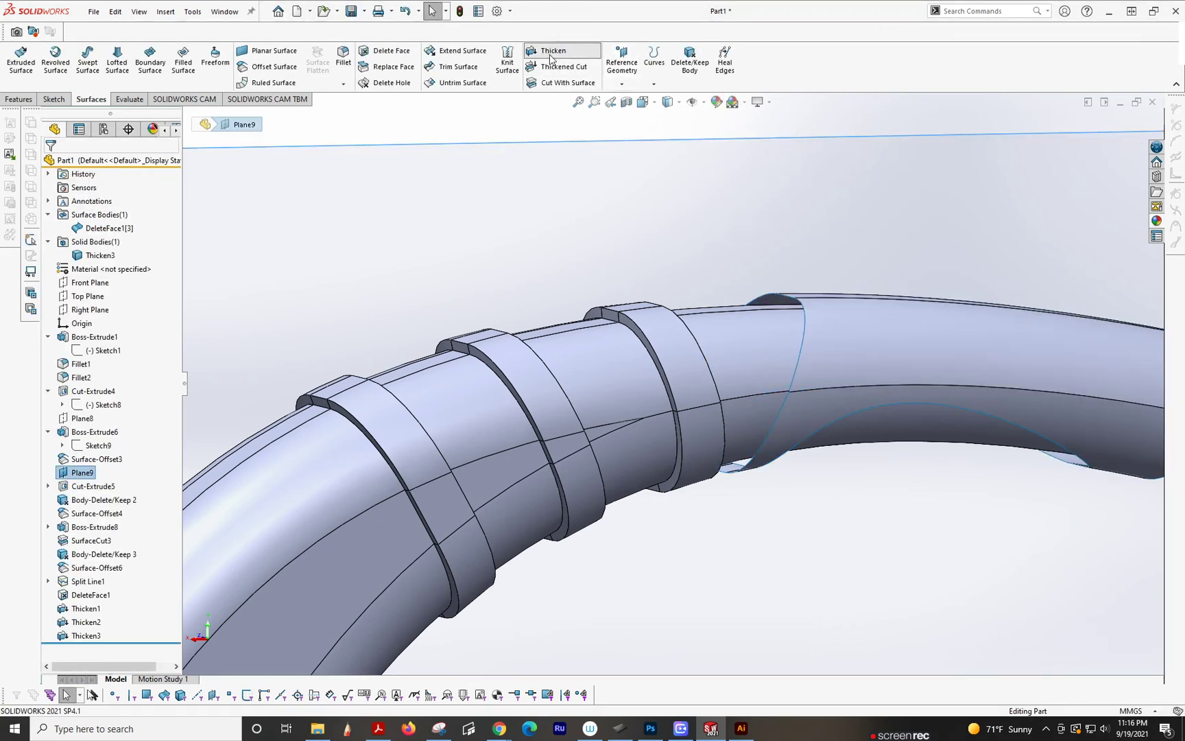
left_click(888, 352)
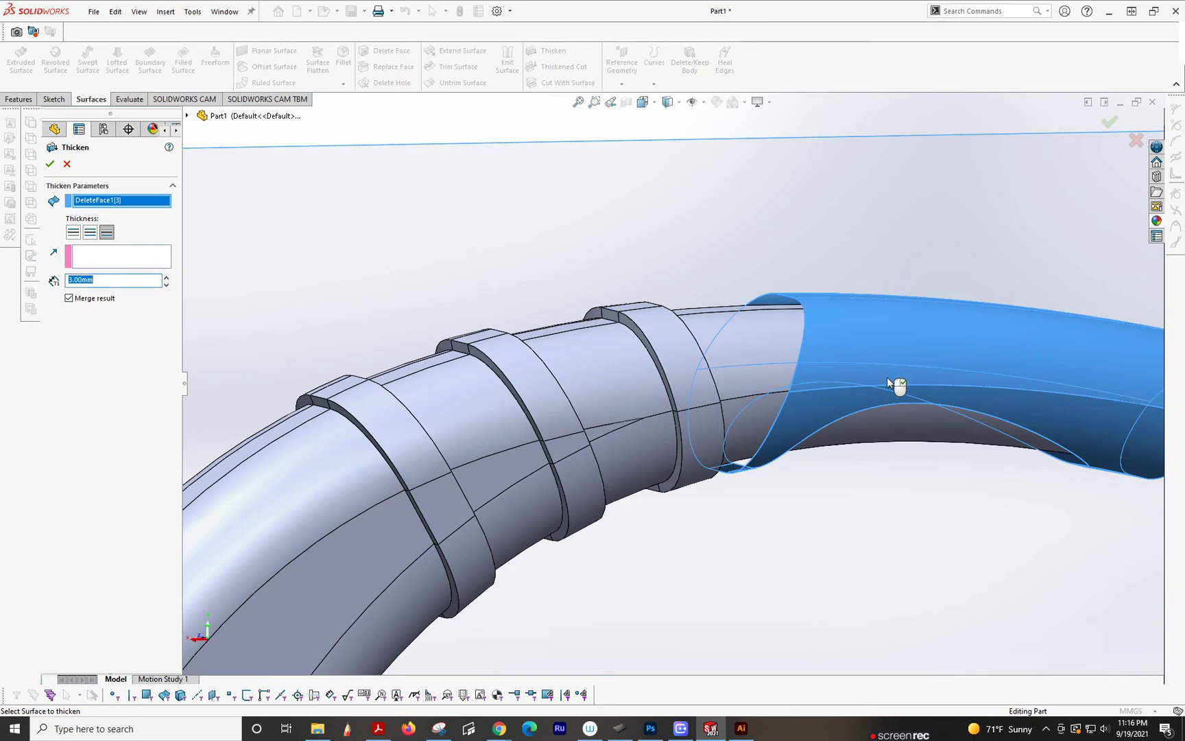
left_click(50, 165)
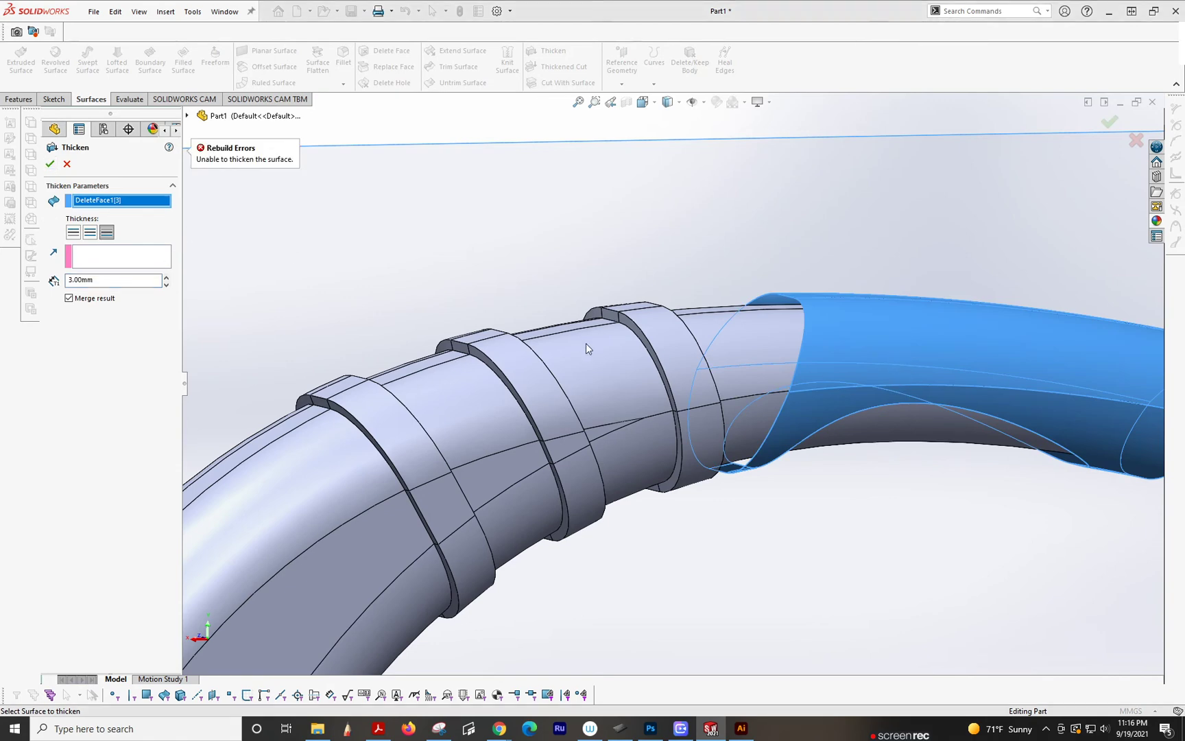
middle_click_drag(917, 410, 809, 278)
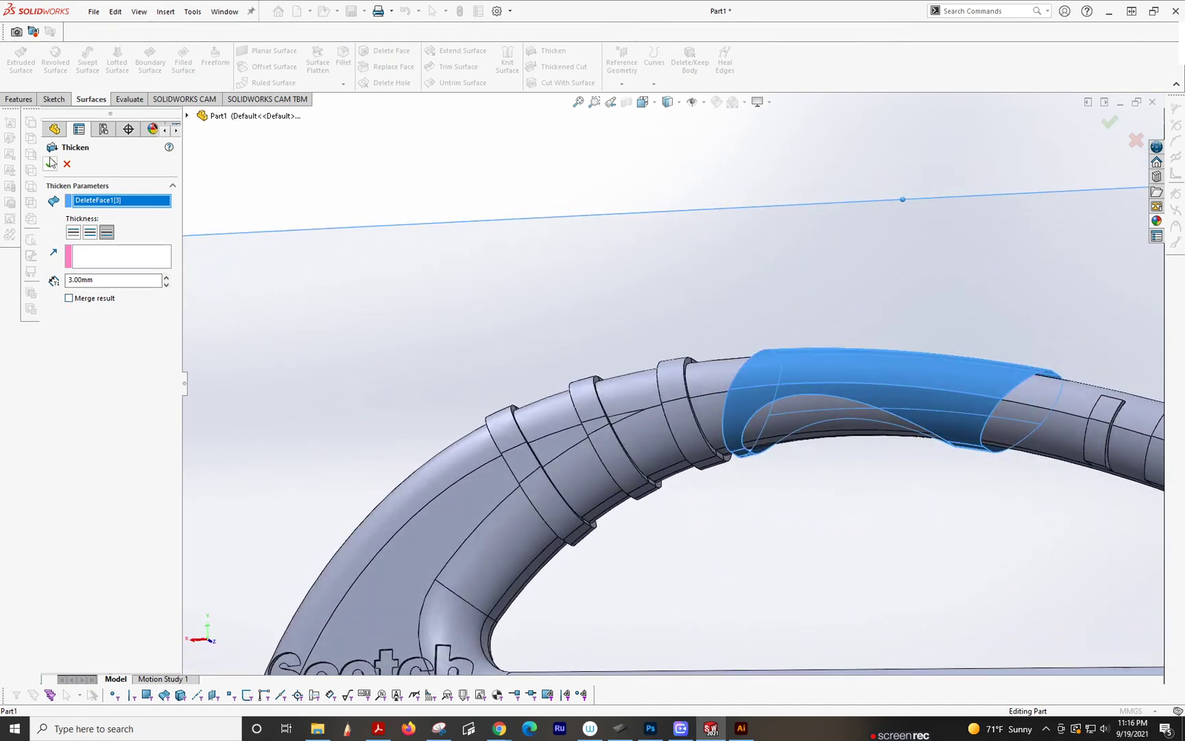
left_click(50, 163)
left_click(69, 299)
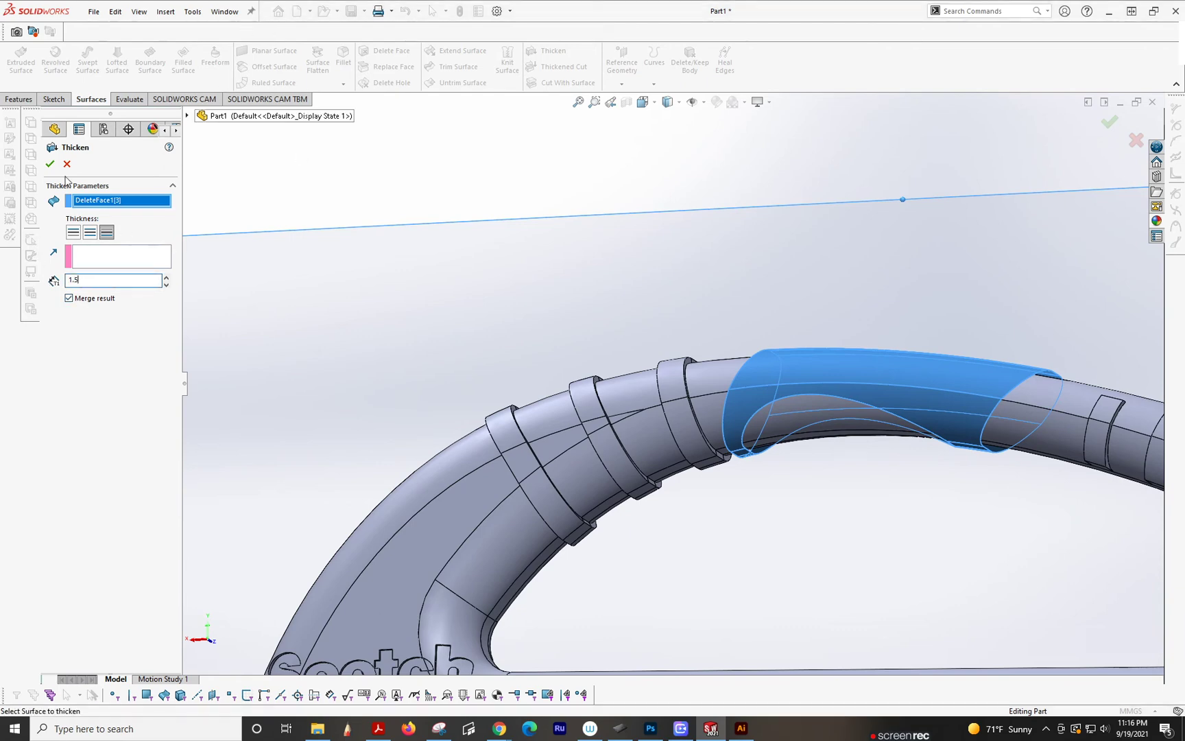
left_click(49, 164)
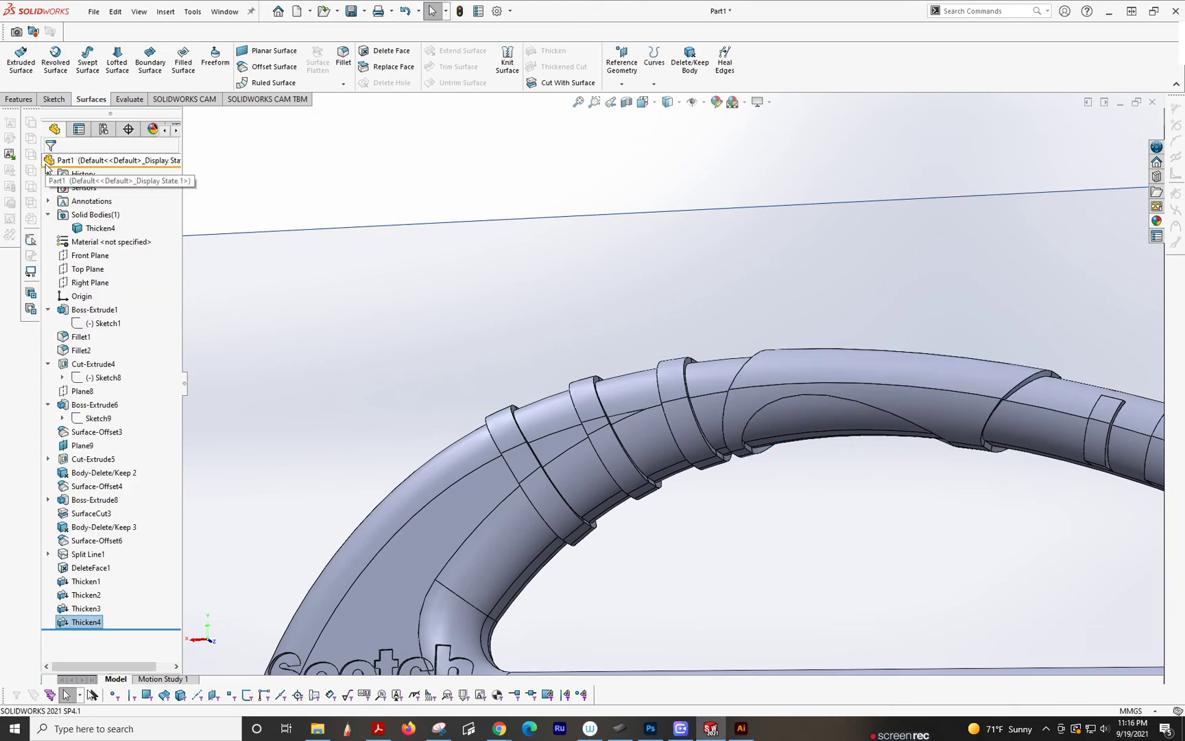
scroll(971, 538, "down", 10)
middle_click_drag(995, 613, 933, 538)
scroll(933, 536, "down", 5)
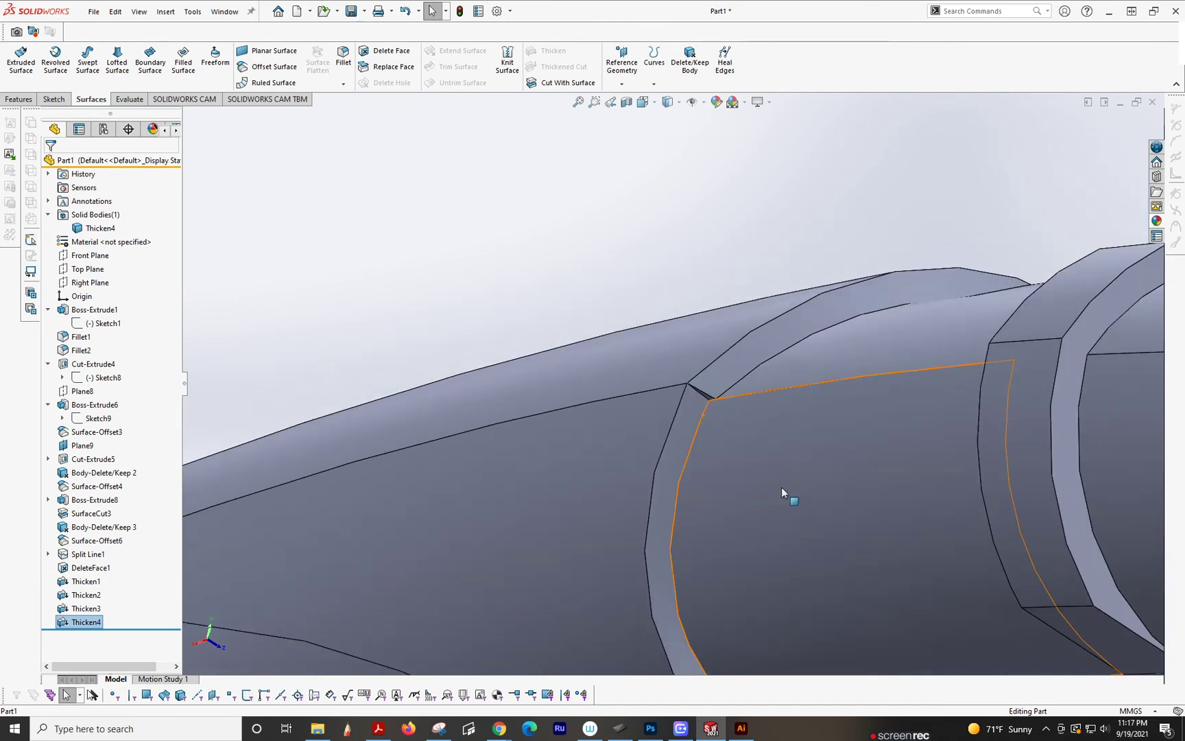
middle_click_drag(782, 487, 729, 375)
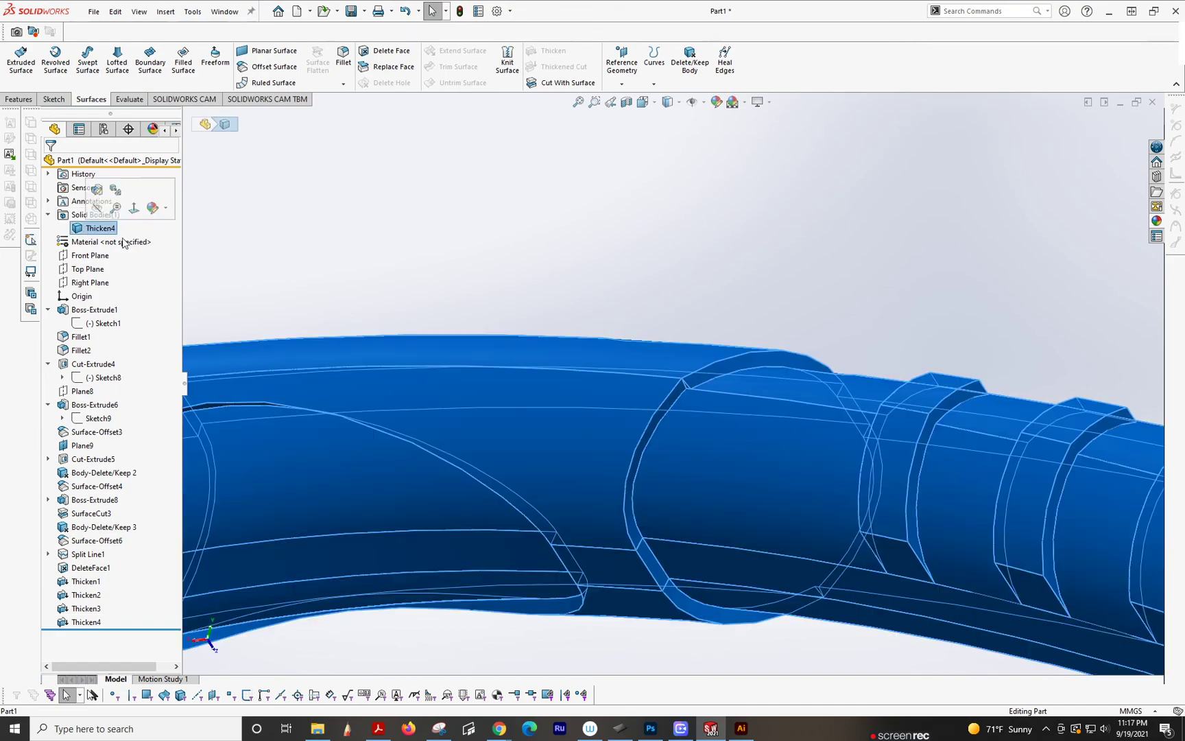
left_click(428, 286)
scroll(547, 362, "up", 5)
middle_click_drag(547, 362, 709, 521)
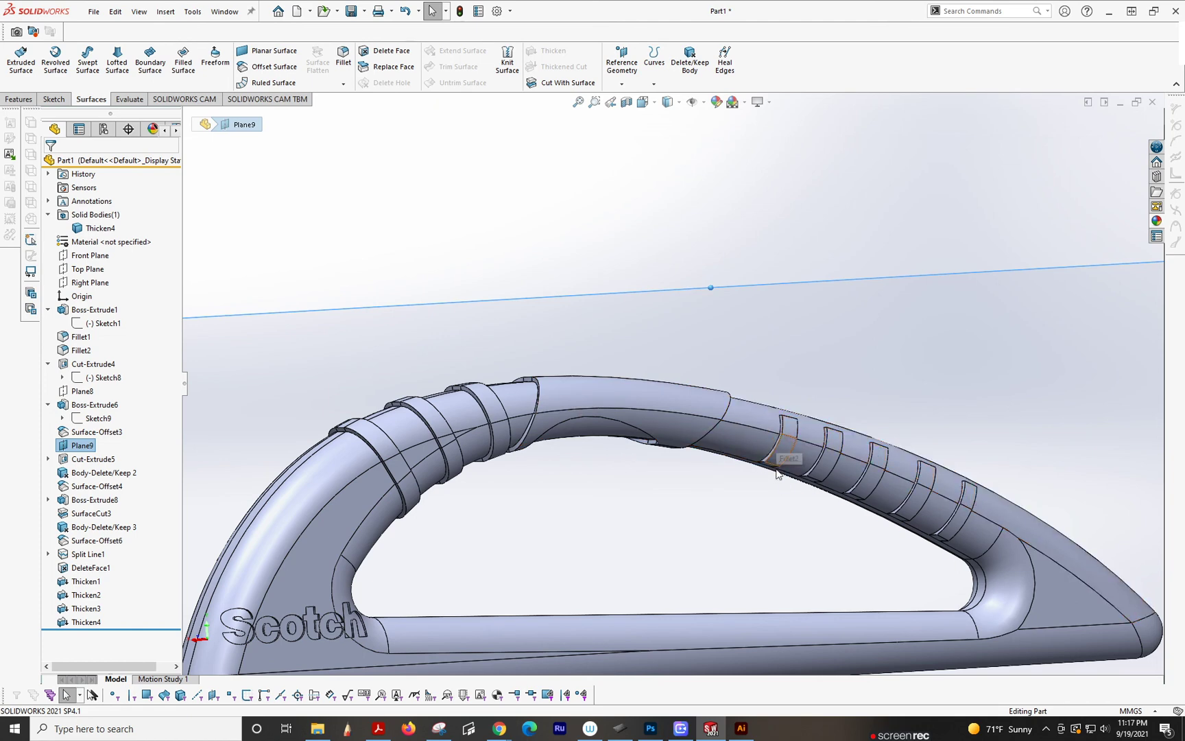
scroll(790, 454, "down", 4)
middle_click_drag(790, 454, 810, 498)
scroll(729, 445, "up", 3)
scroll(672, 442, "up", 3)
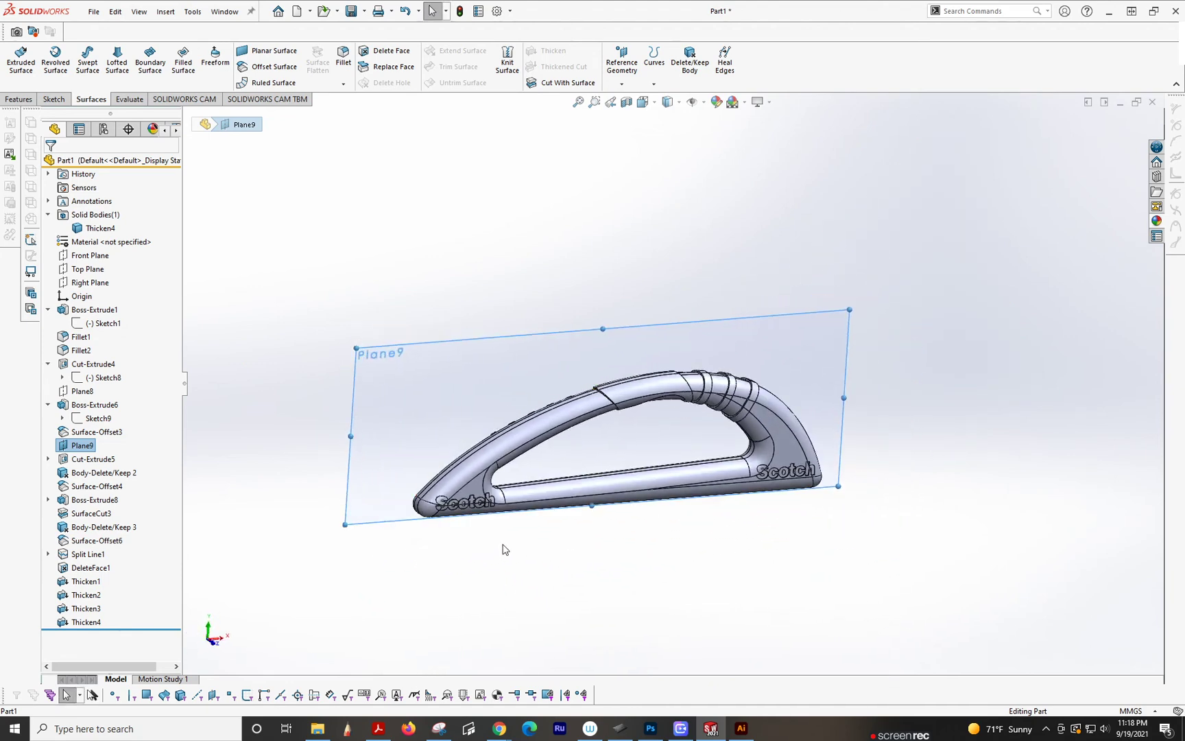
middle_click_drag(460, 499, 548, 397)
scroll(529, 320, "down", 3)
scroll(532, 277, "up", 2)
scroll(531, 278, "down", 1)
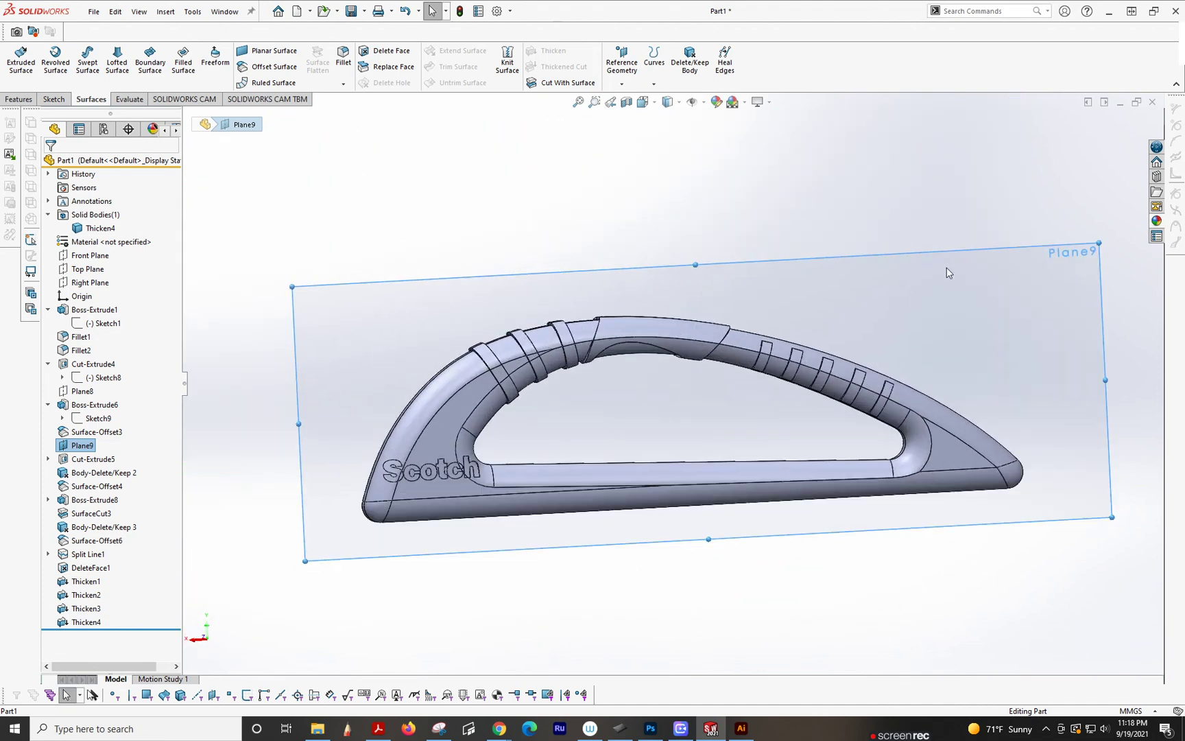